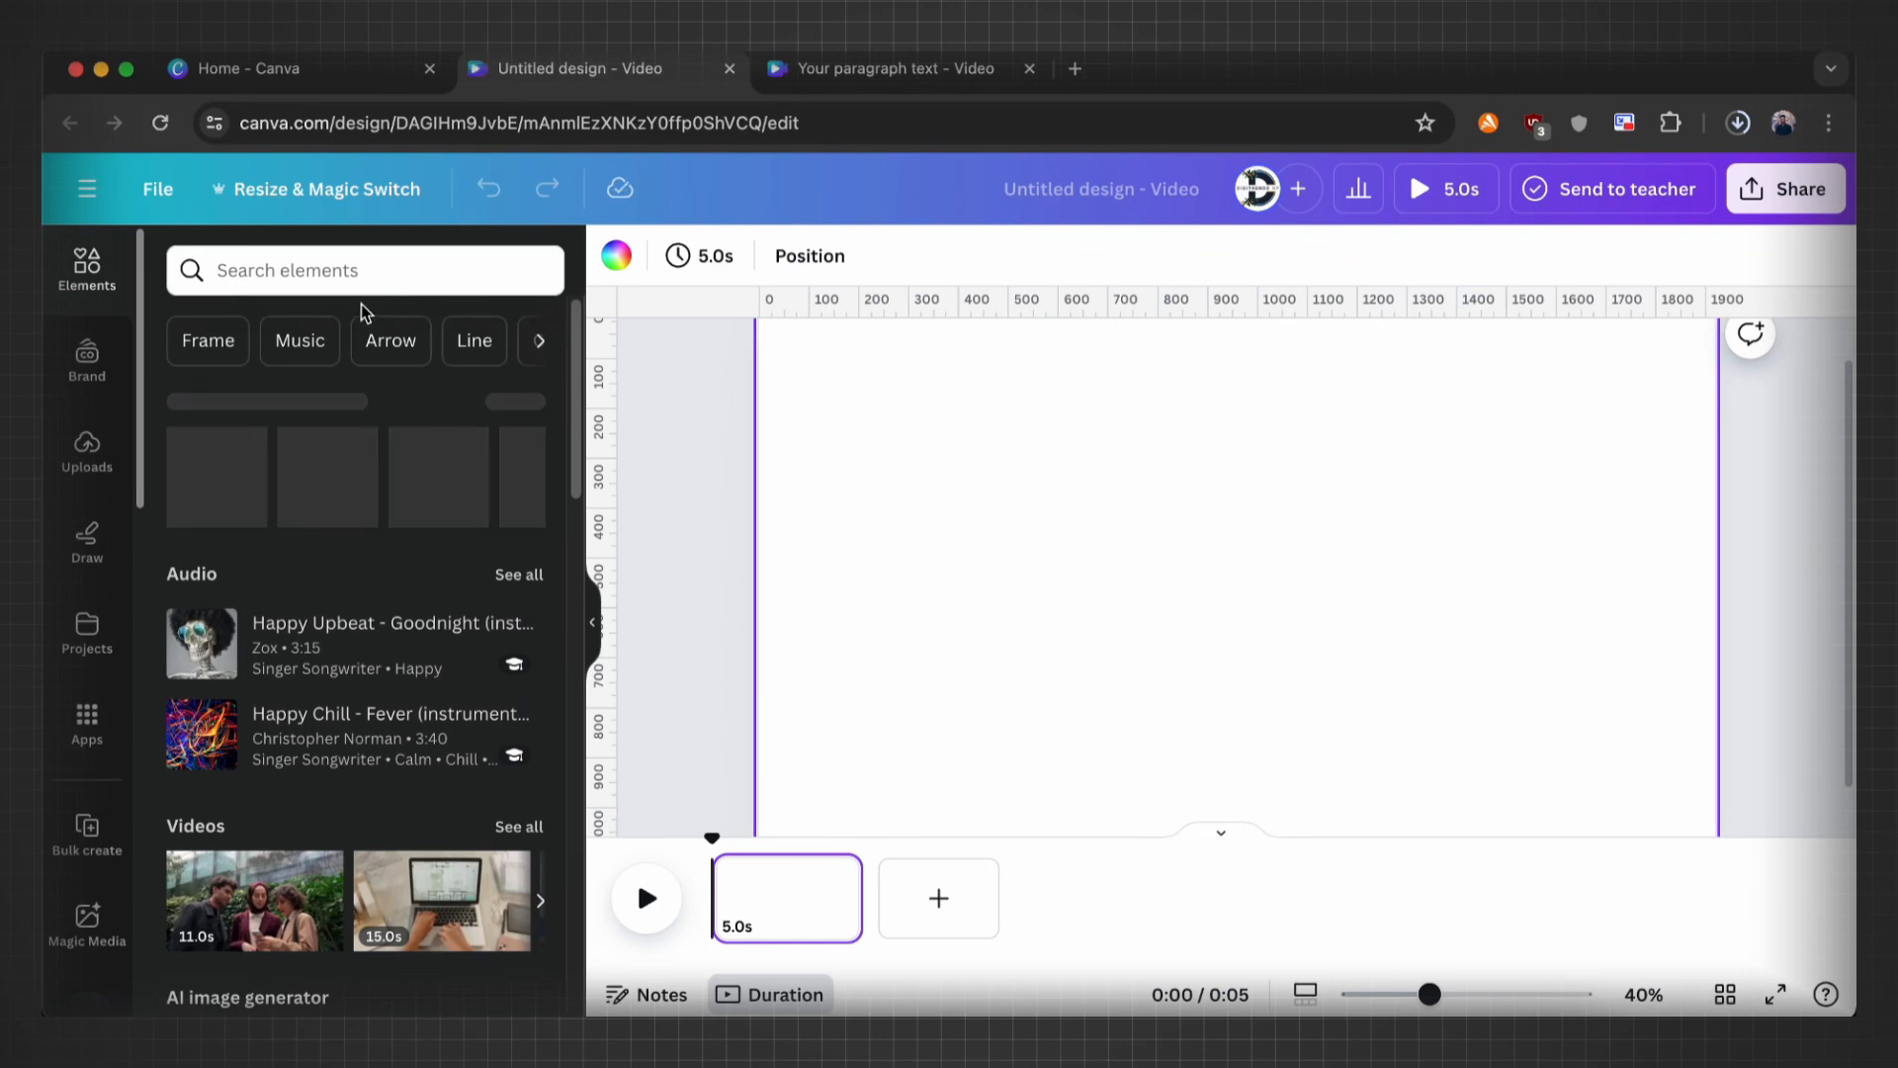
# Step: Add a rectangle and stretch it to about 1,828 by 975, leaving a white border around the page edges
pyautogui.click(361, 277)
pyautogui.write('rec')
pyautogui.click(330, 382)
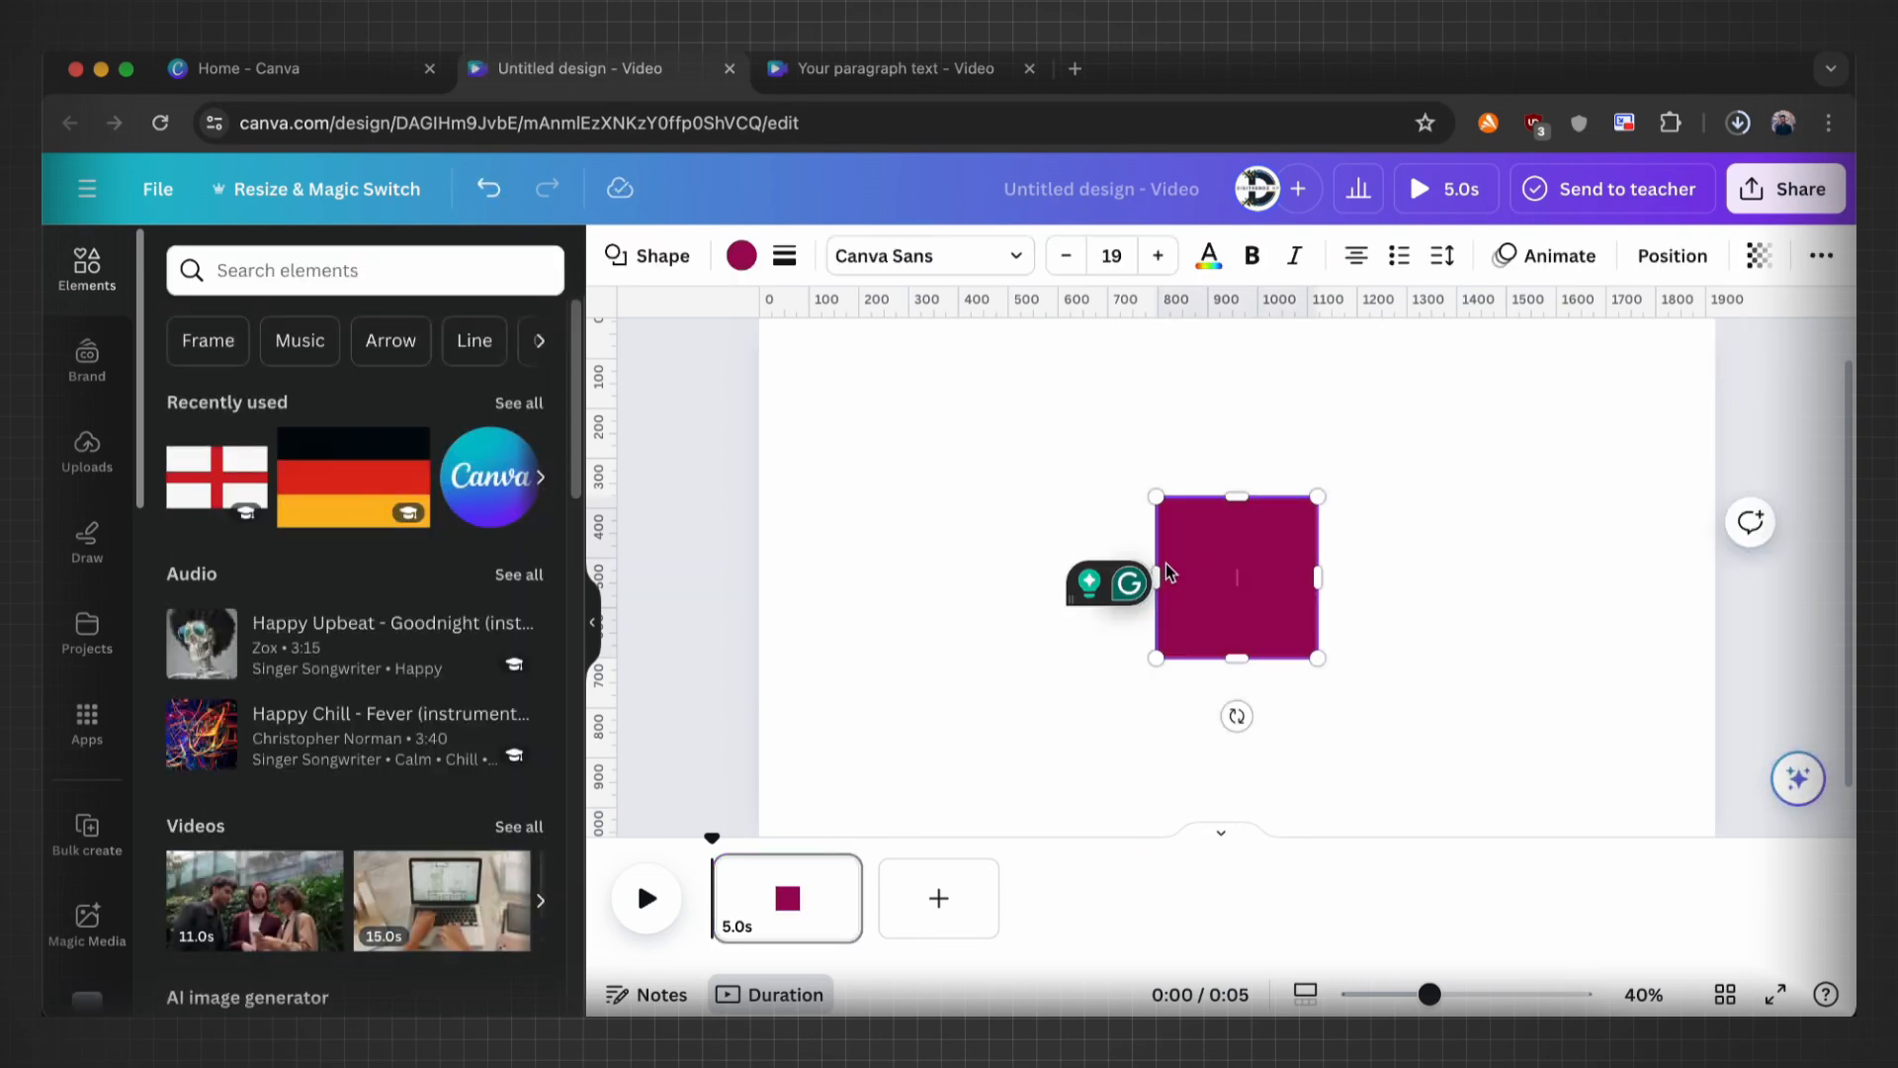
pyautogui.scroll(-3, 1212, 575)
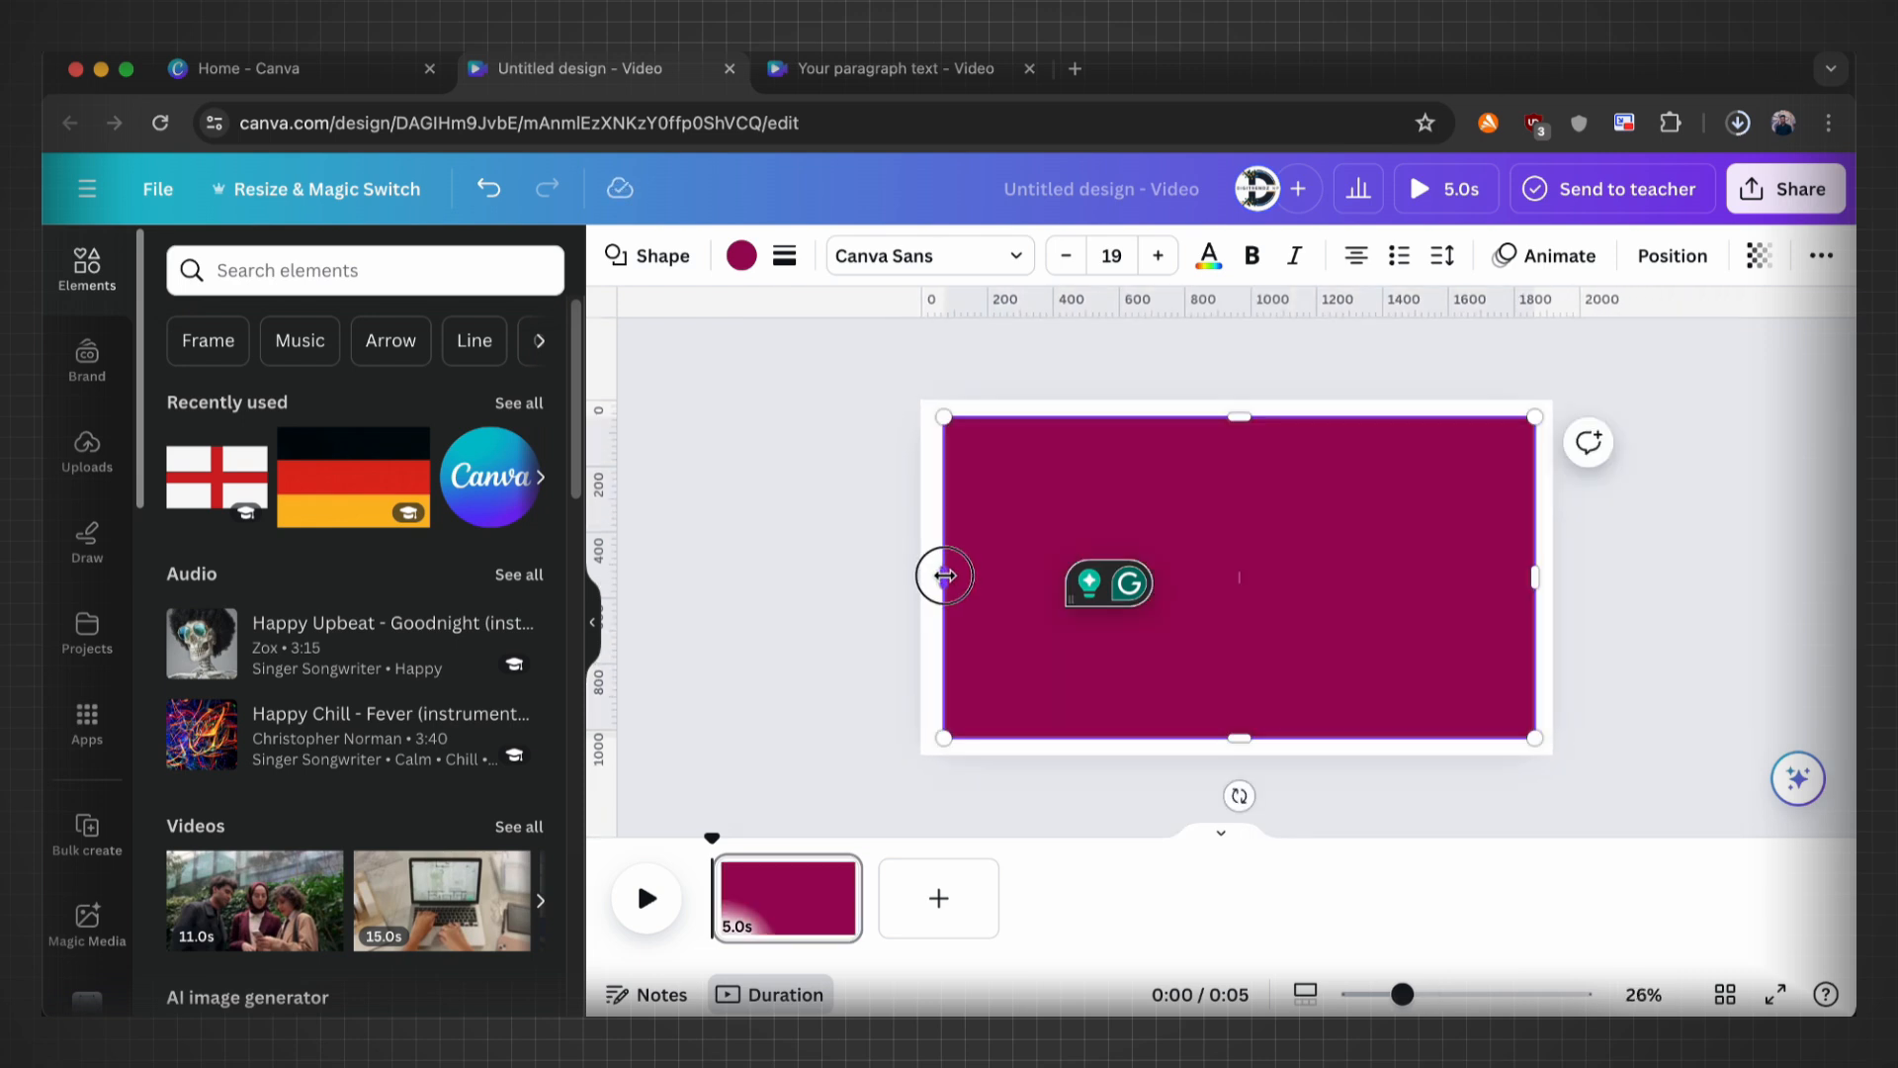
pyautogui.moveTo(944, 575); pyautogui.dragTo(935, 575)
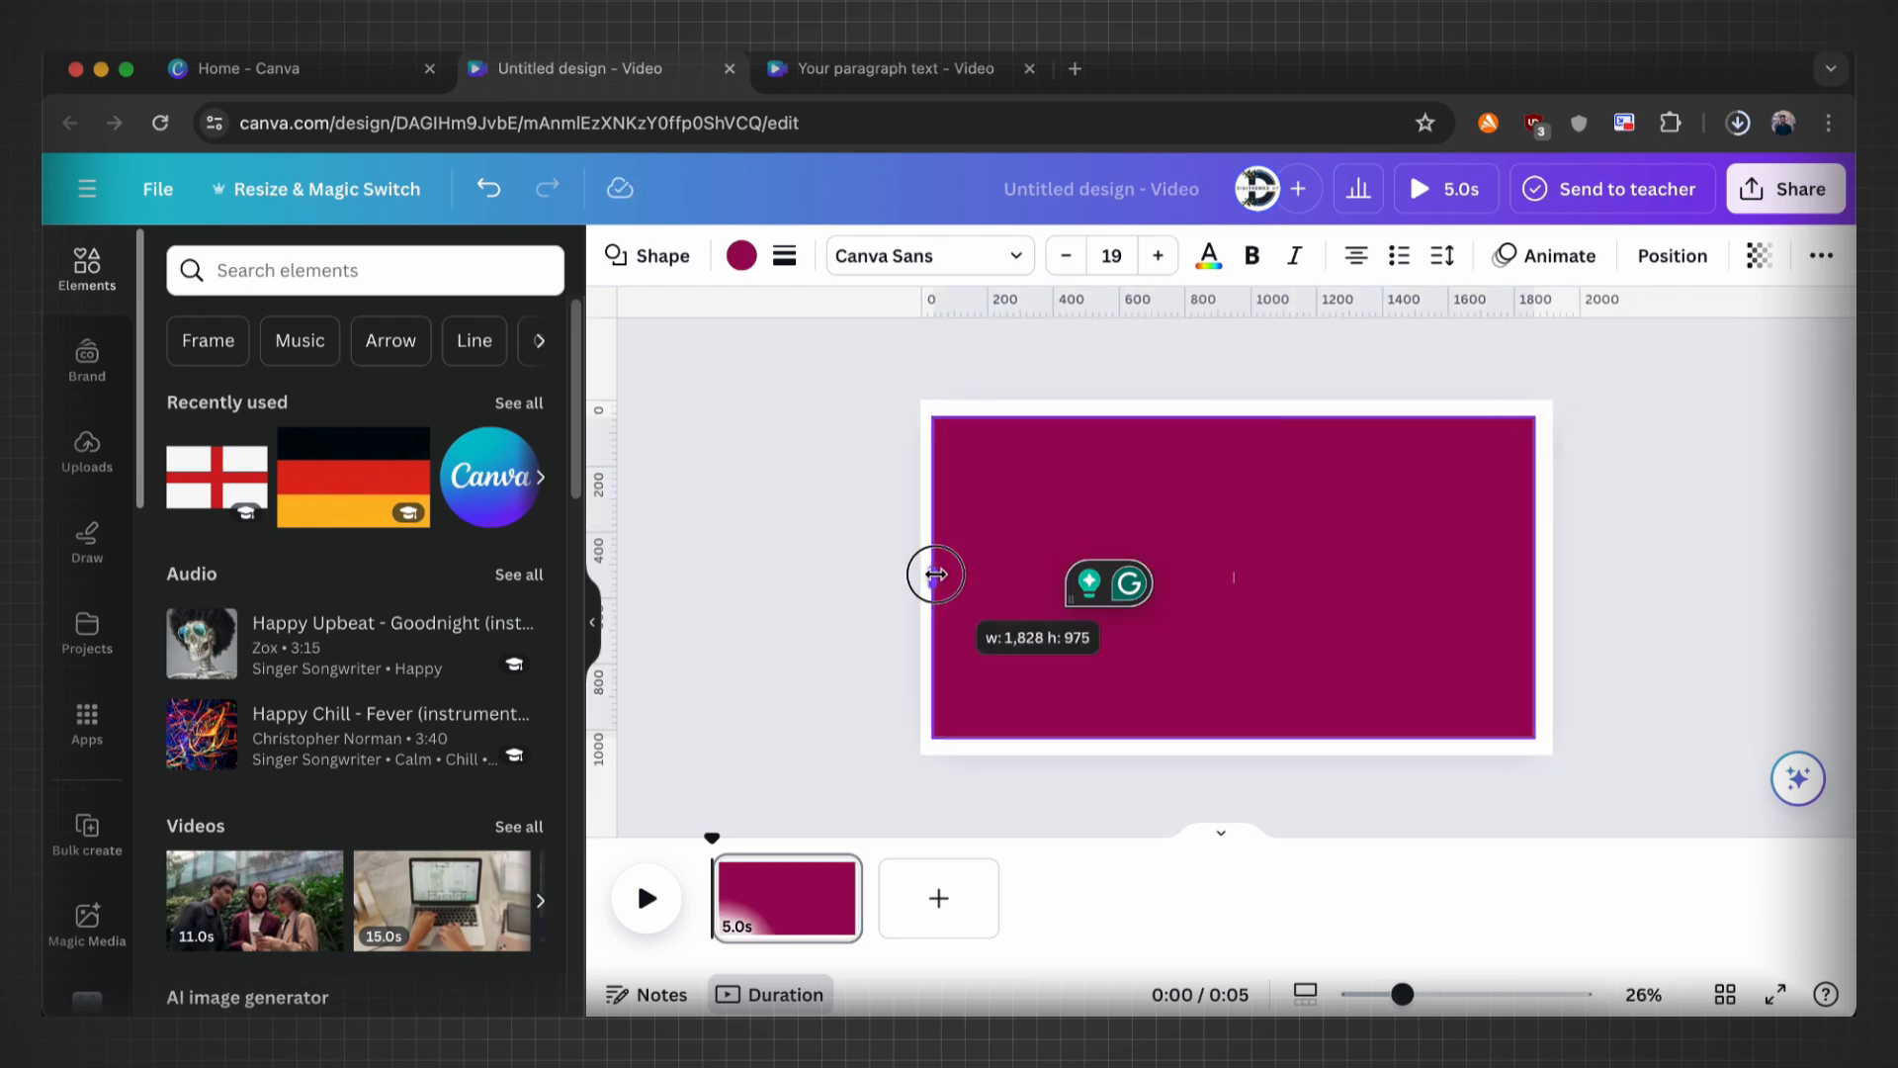
# Step: Change the rectangle's fill colour to black
pyautogui.click(741, 256)
pyautogui.click(250, 682)
pyautogui.press('Escape')
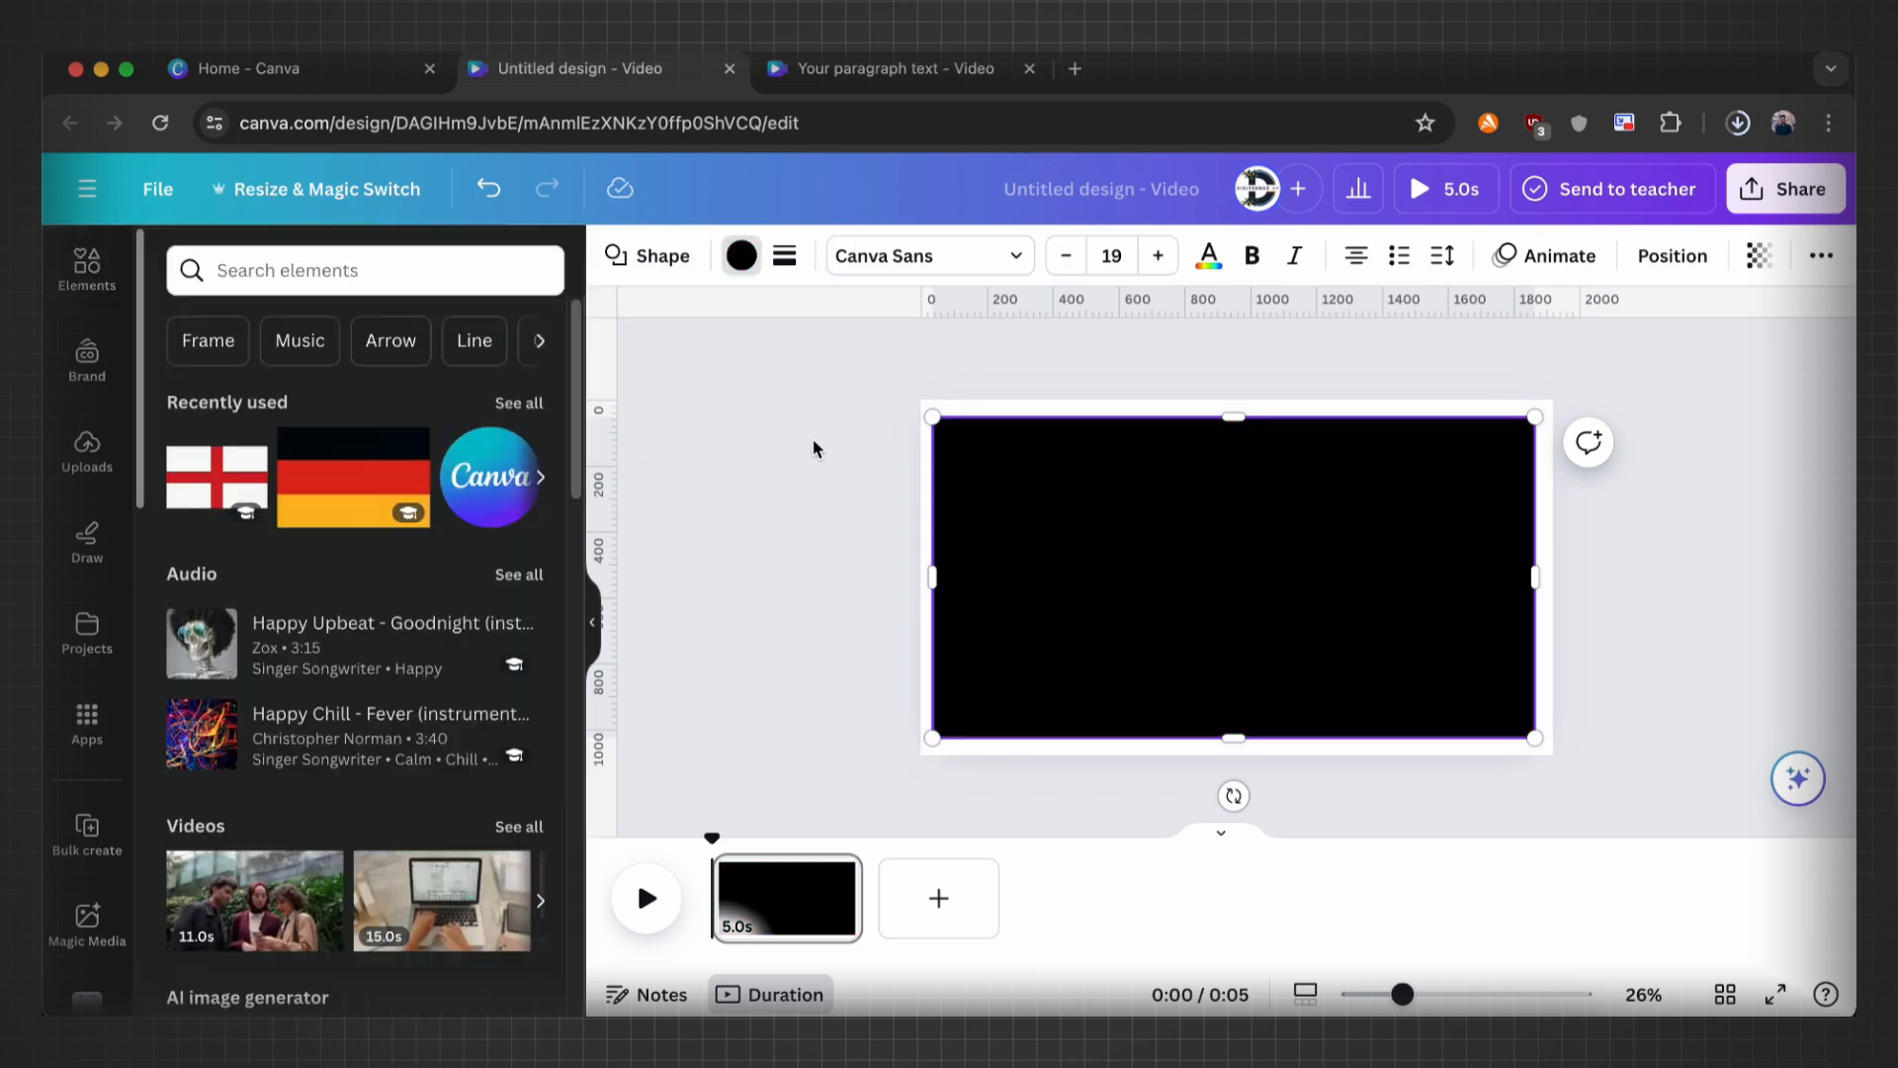
# Step: Add a text box in the Anton font and colour its text white
pyautogui.click(377, 273)
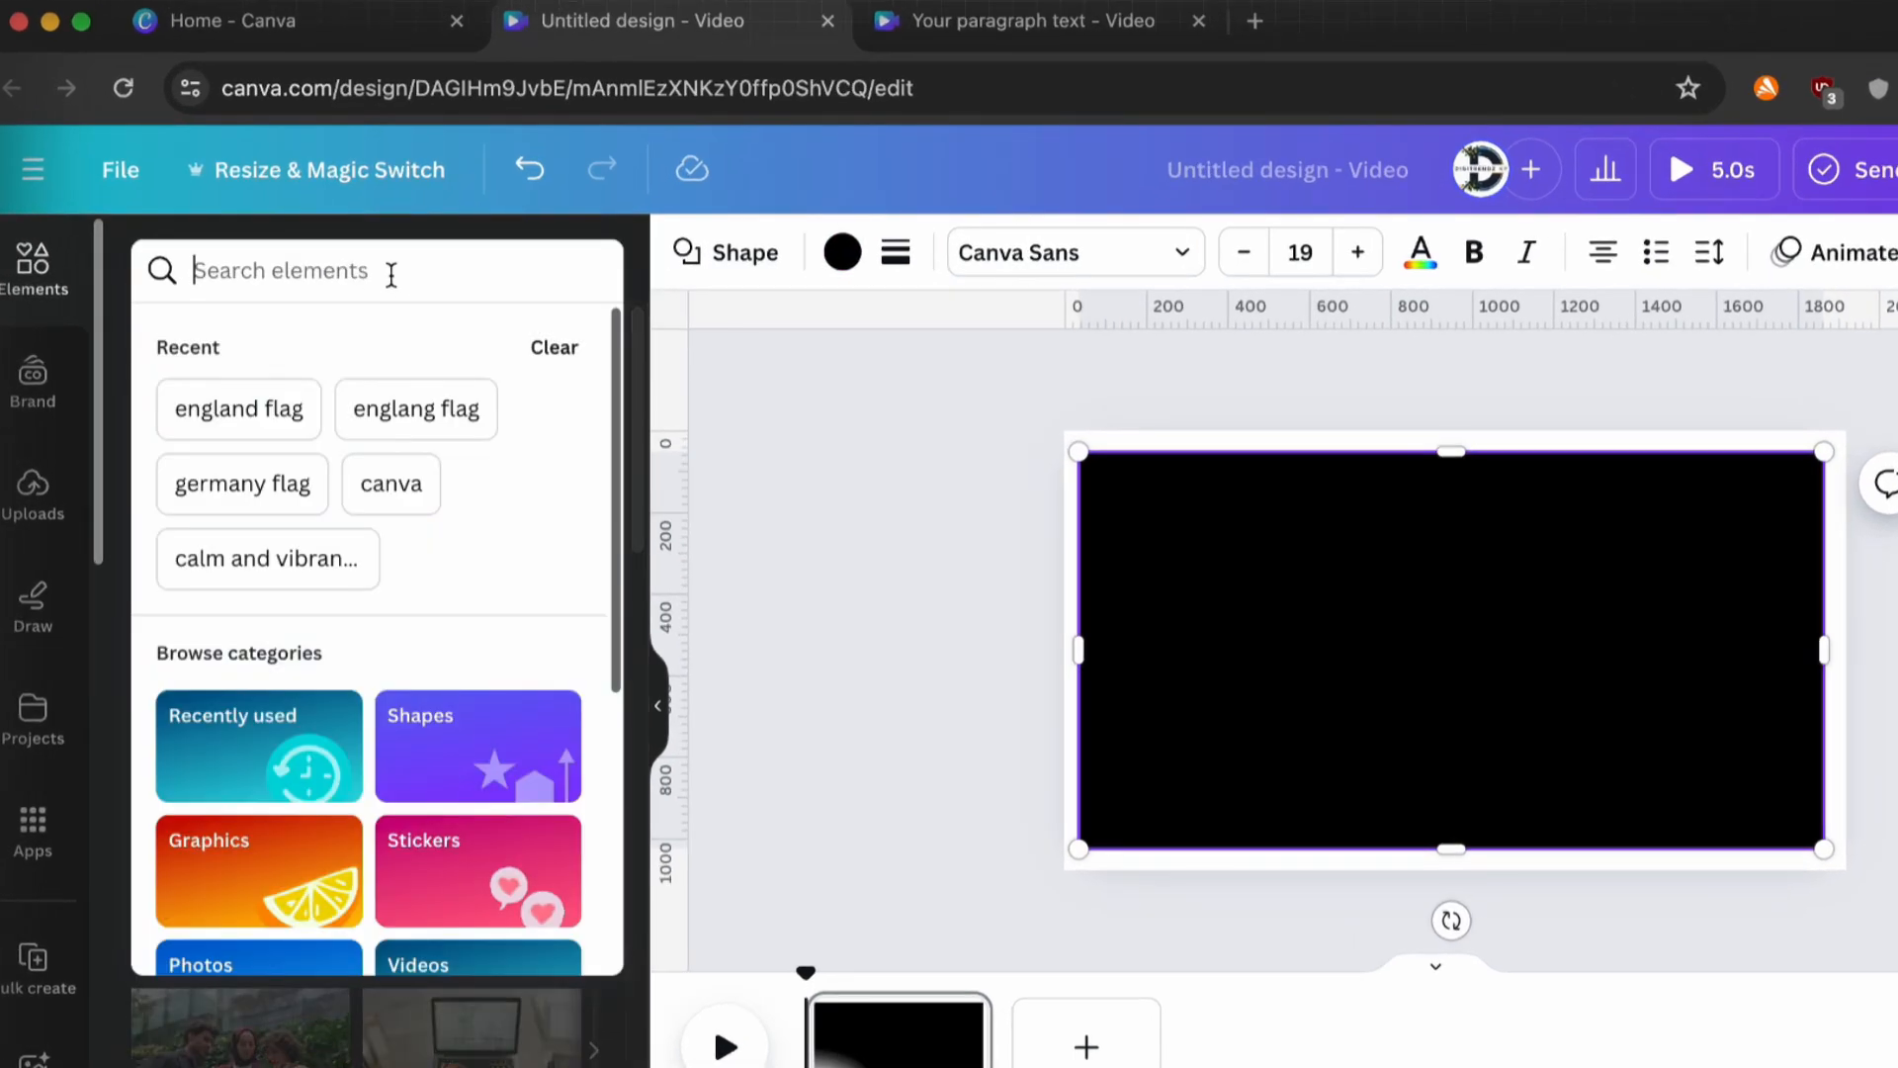
pyautogui.write('te')
pyautogui.click(347, 398)
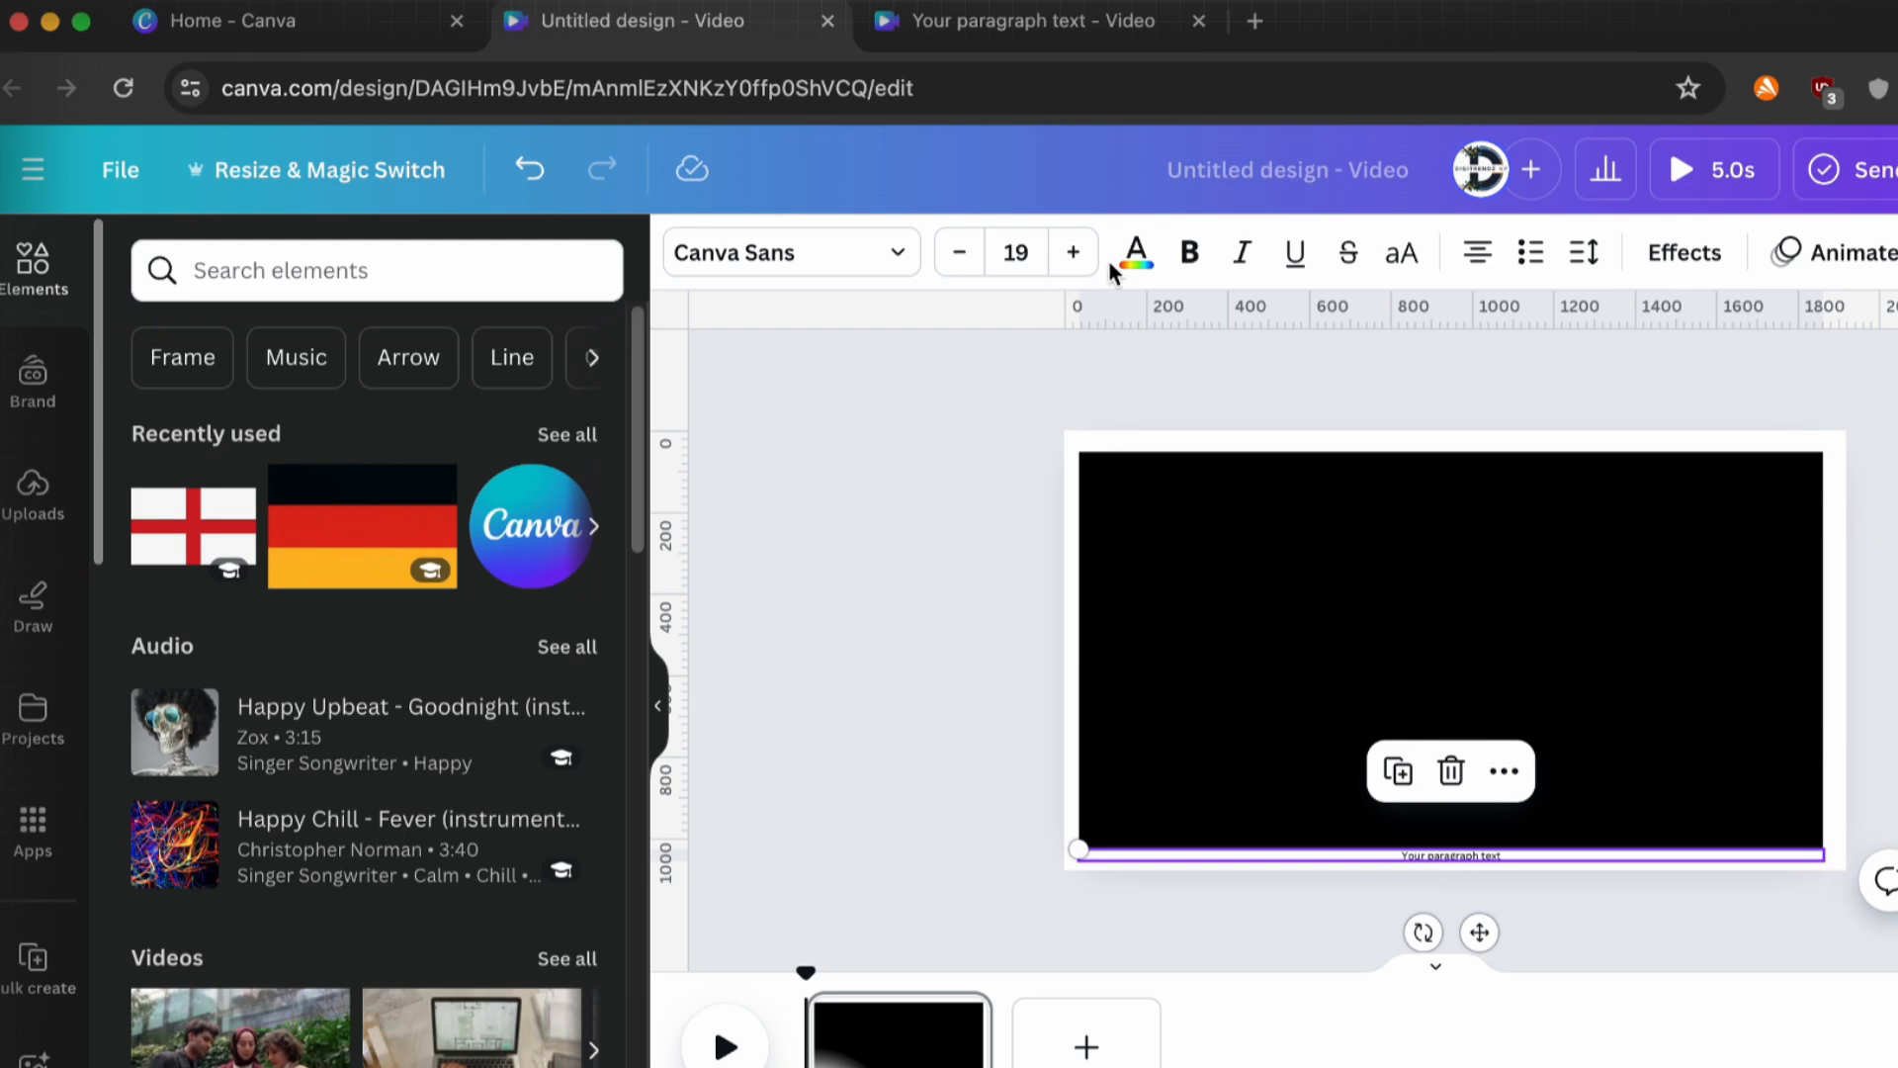
pyautogui.click(856, 259)
pyautogui.write('anton')
pyautogui.click(193, 495)
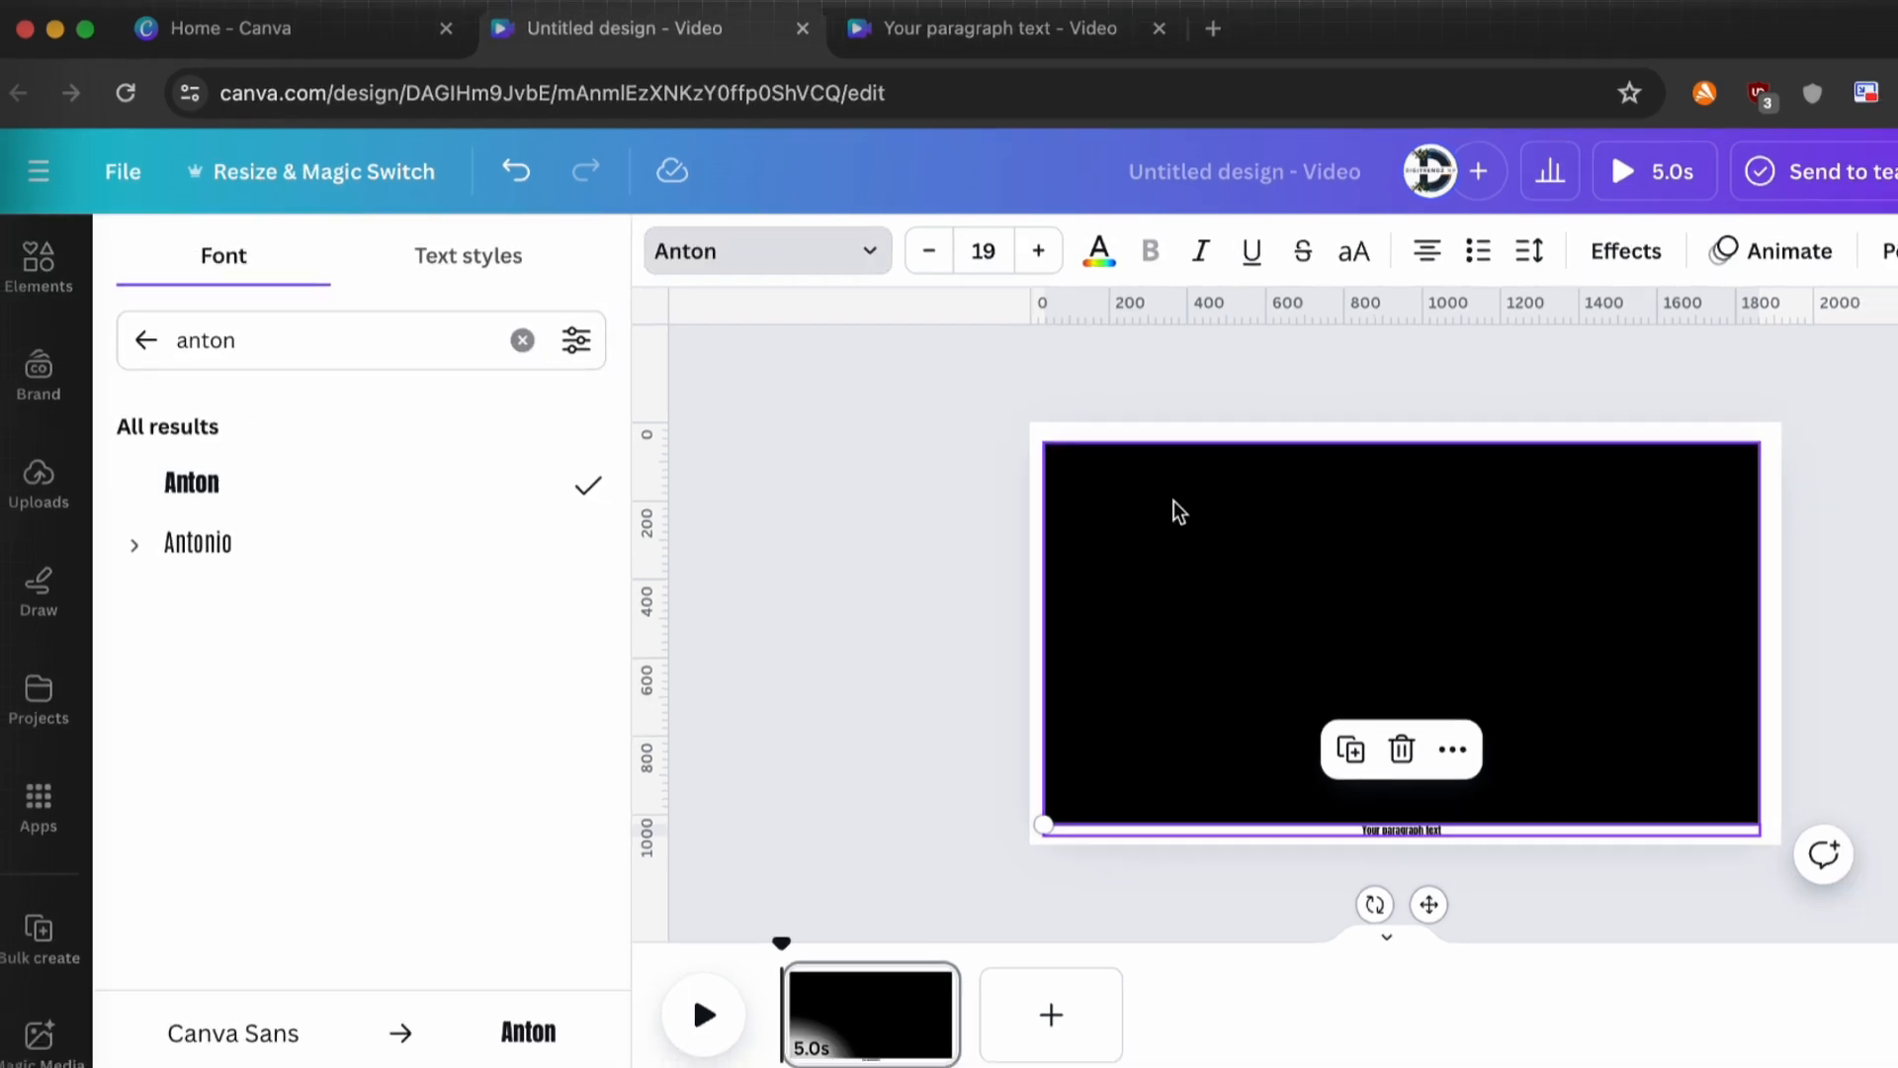
pyautogui.click(1098, 250)
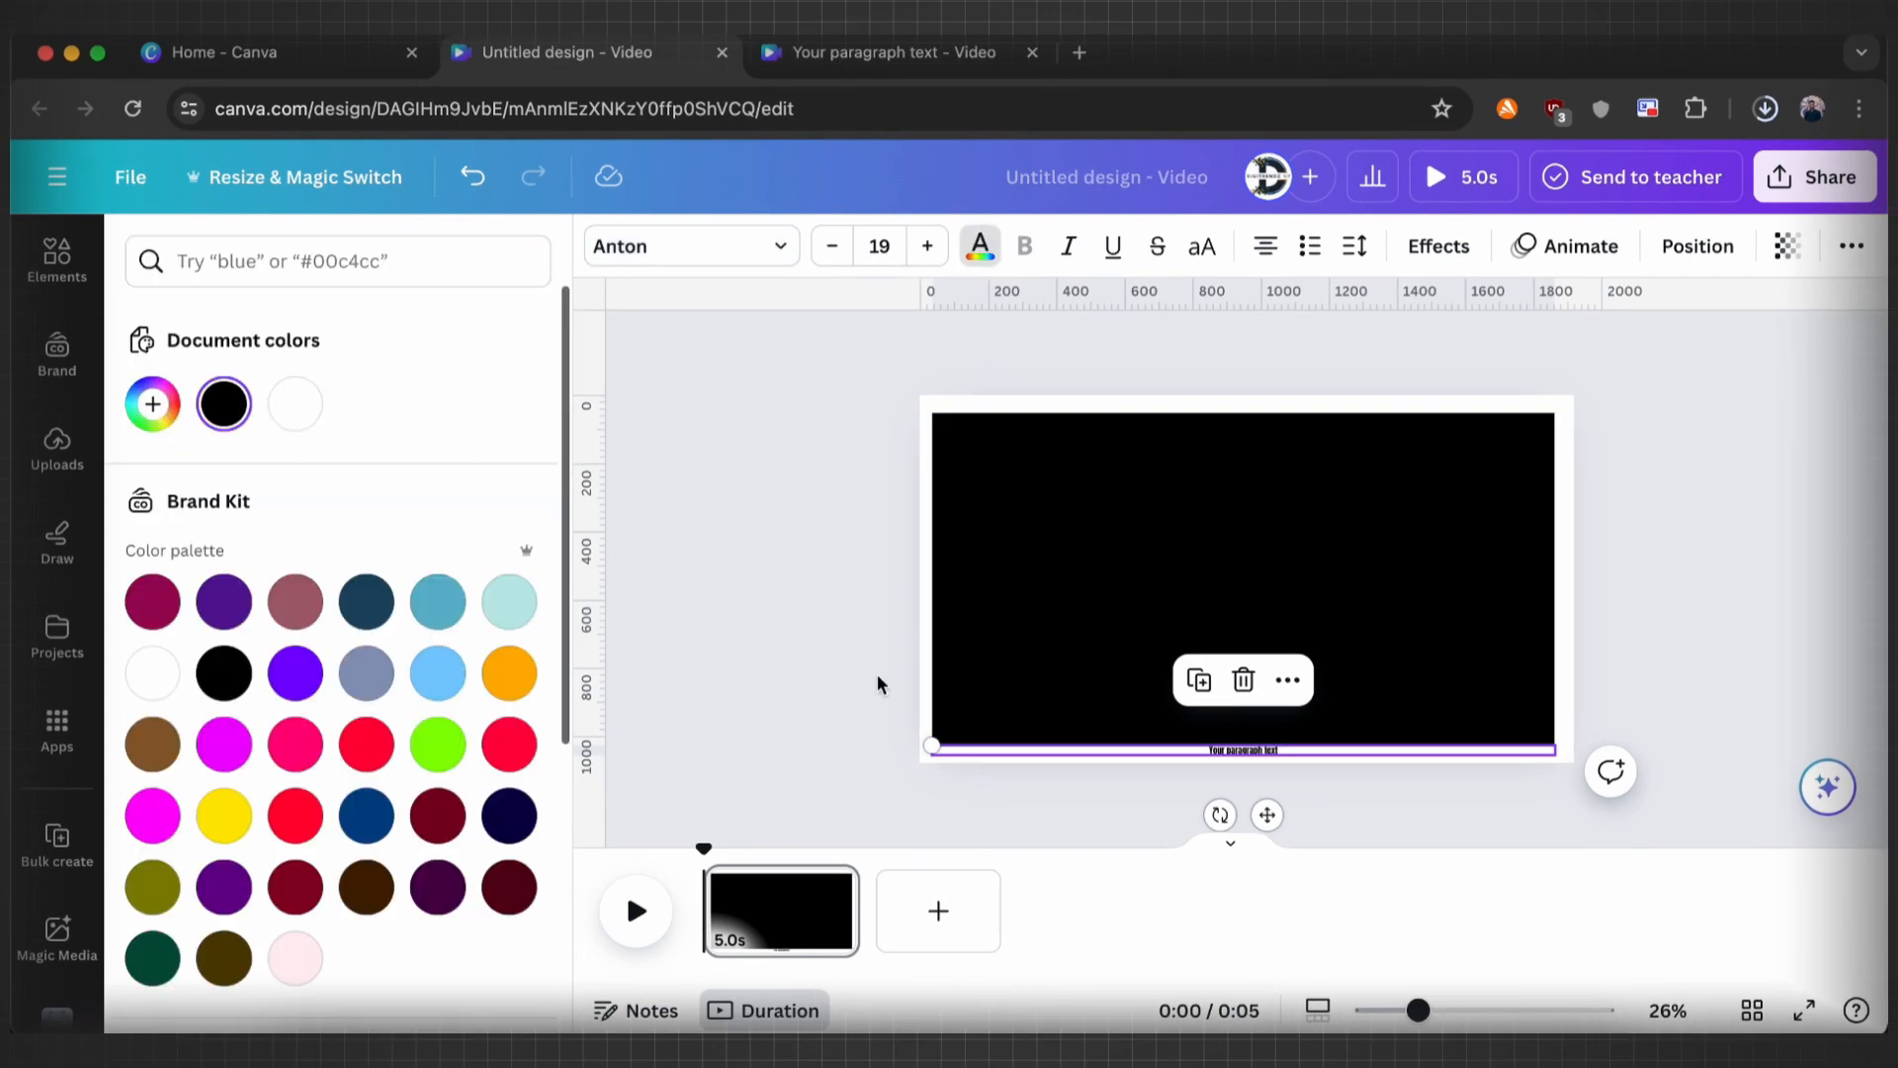
# Step: Replace the placeholder text with DAY&NIGHT, enlarge it to font size 265 and centre it on the black rectangle
pyautogui.click(1298, 747)
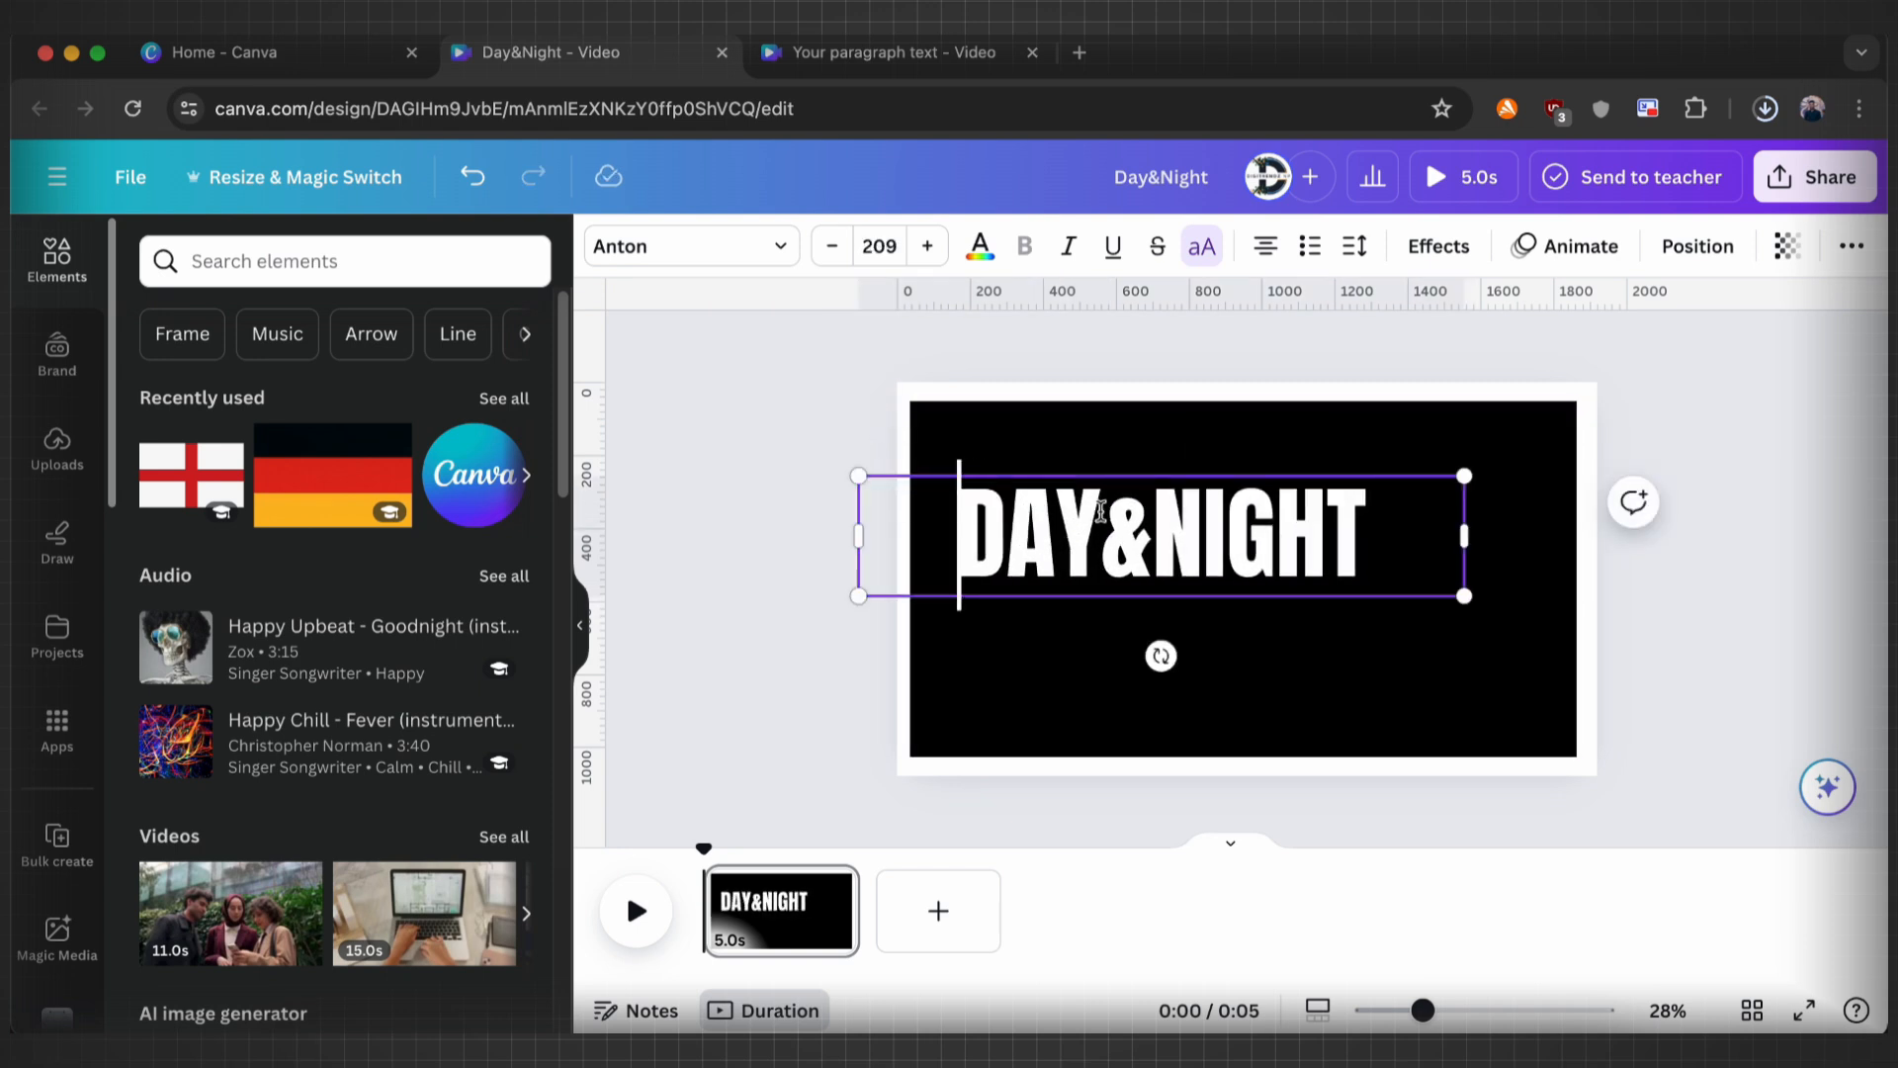
pyautogui.moveTo(1355, 542); pyautogui.dragTo(1433, 538)
pyautogui.moveTo(1542, 533); pyautogui.dragTo(1398, 547)
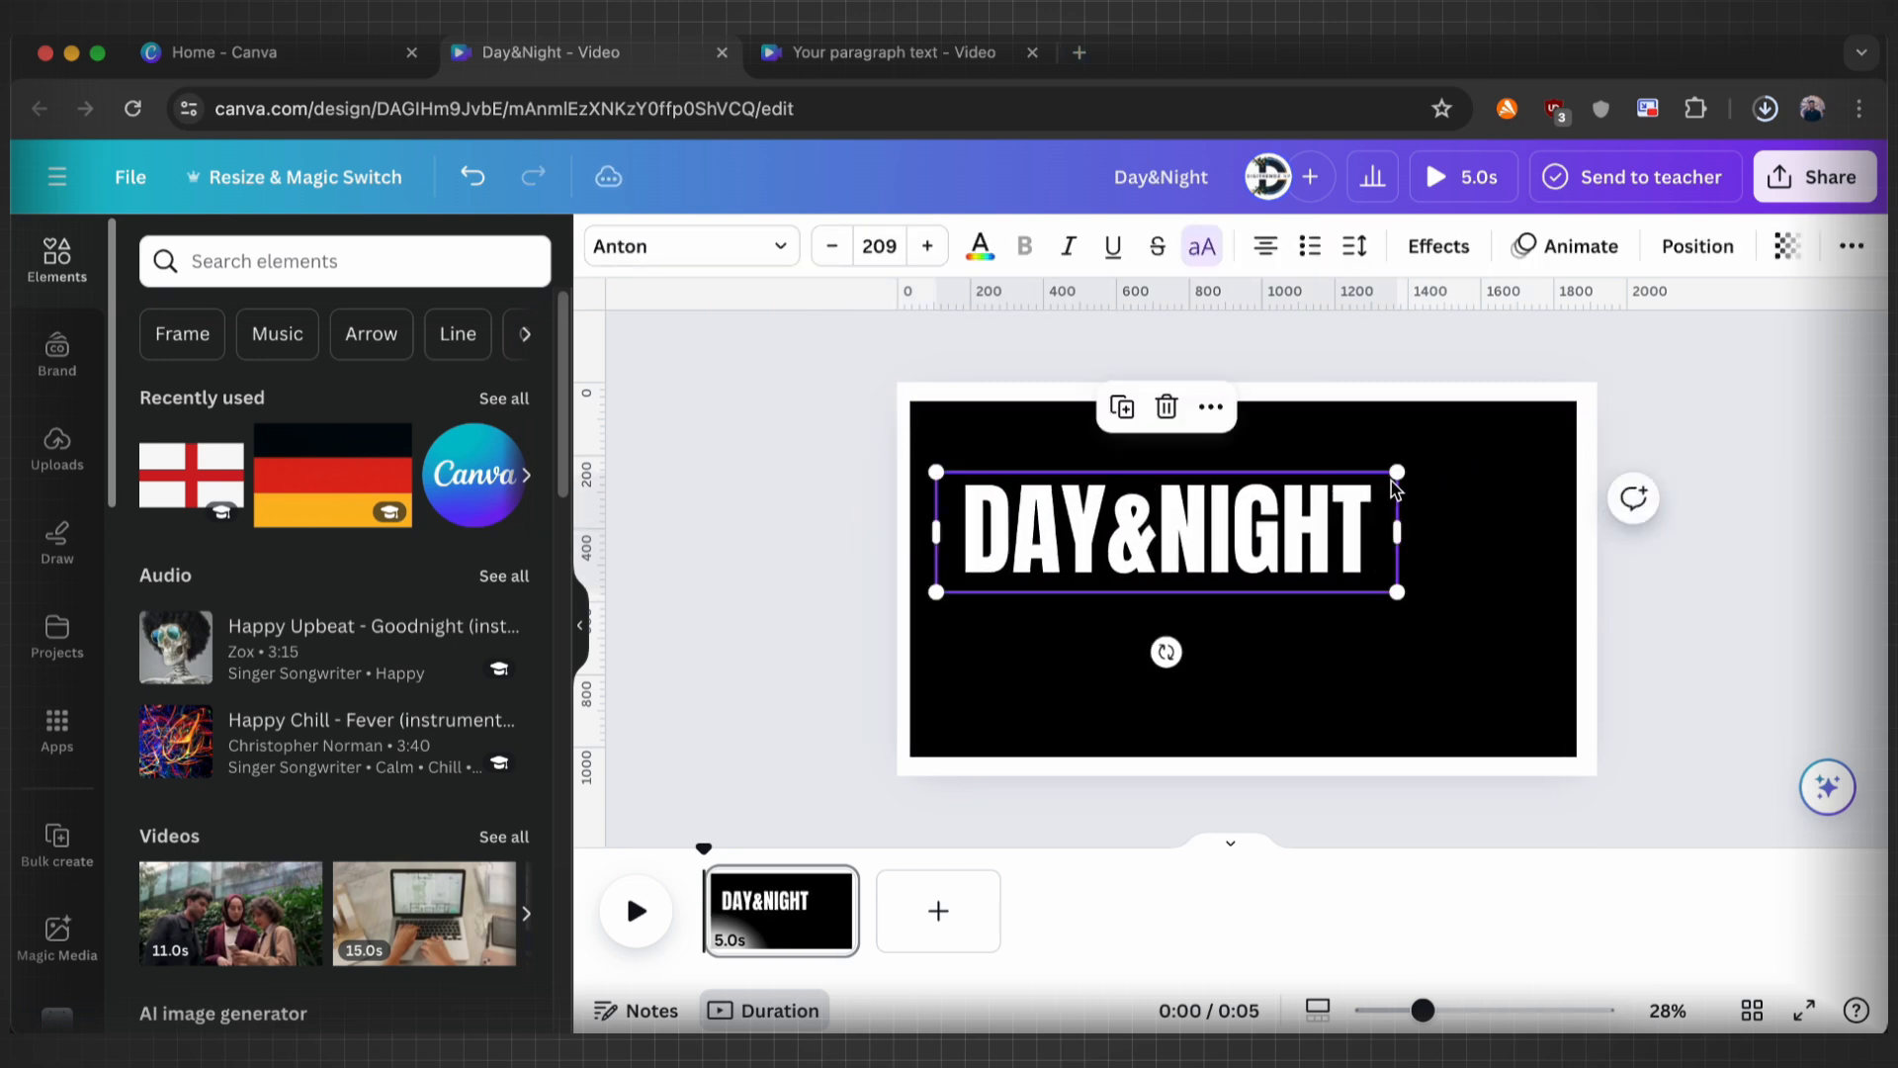
pyautogui.moveTo(1398, 472); pyautogui.dragTo(1519, 439)
pyautogui.moveTo(1437, 542); pyautogui.dragTo(1448, 559)
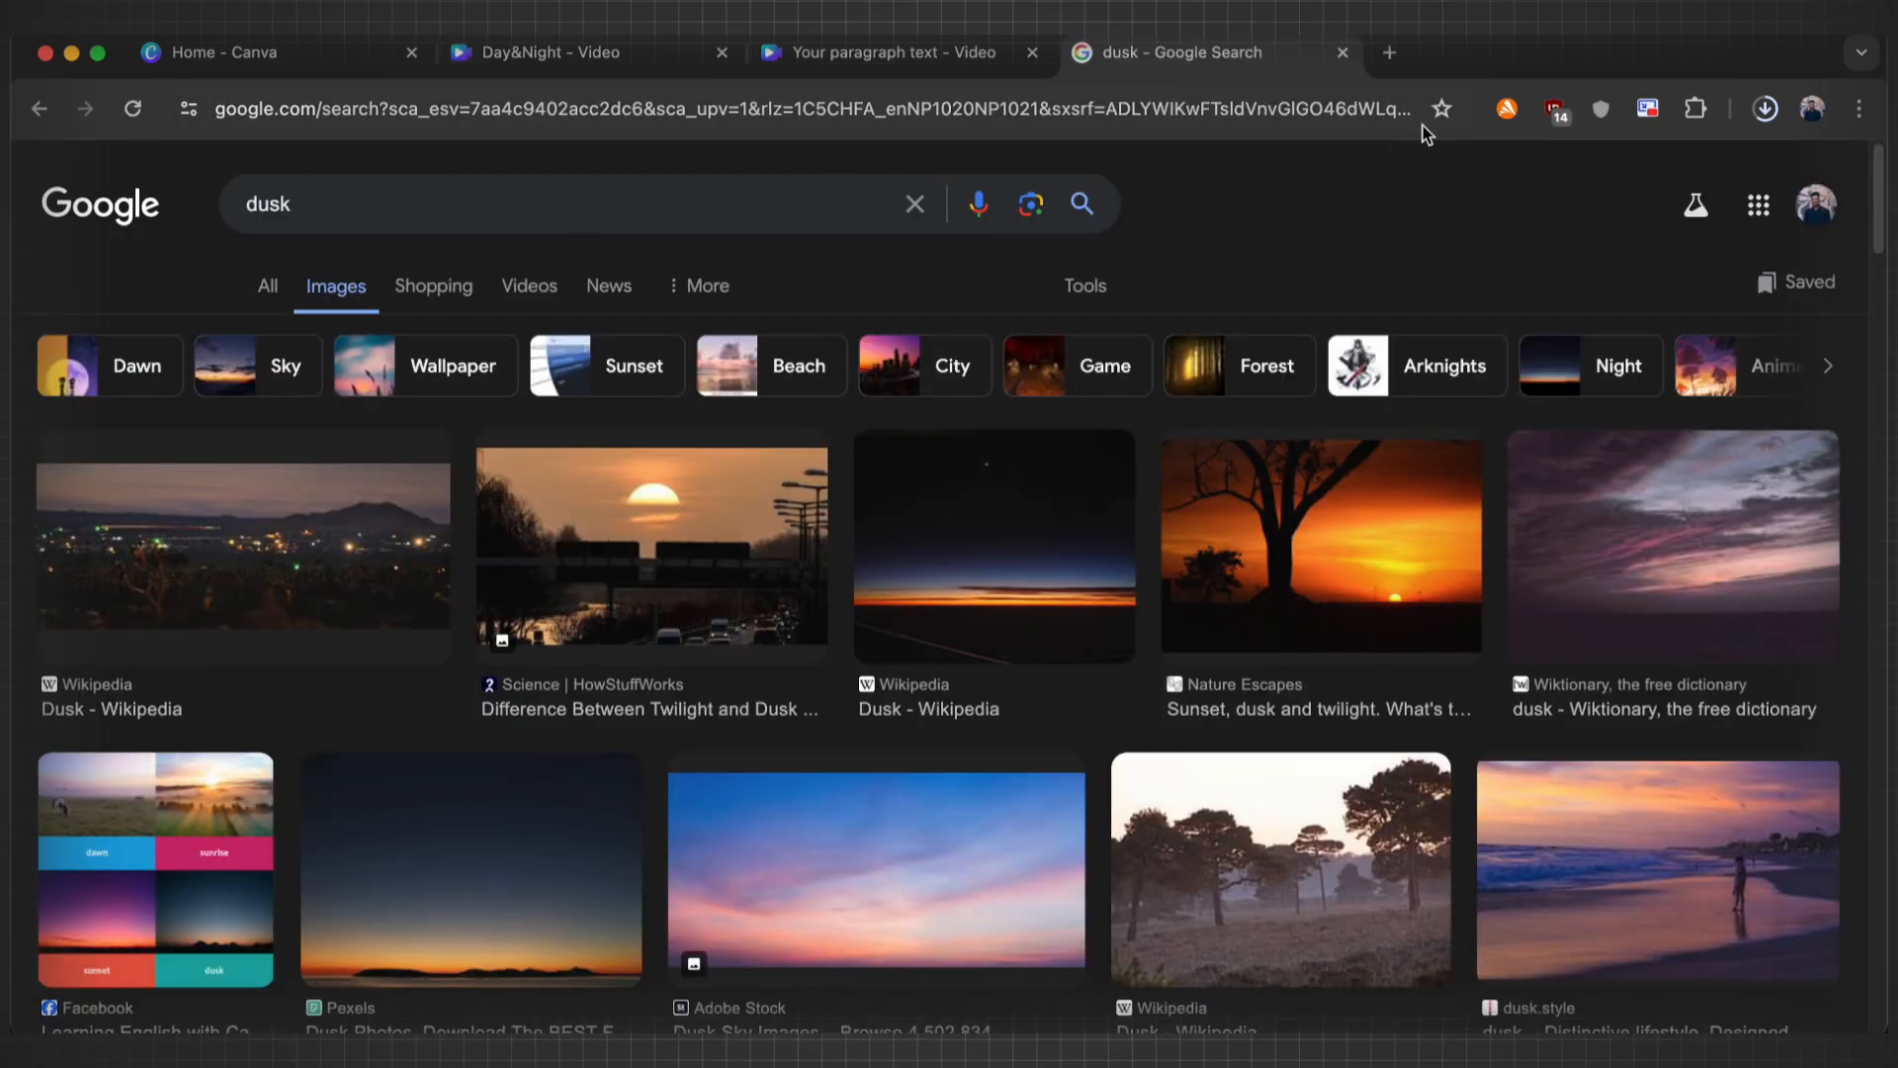
# Step: Search the web for dawn in a new browser tab
pyautogui.click(1391, 53)
pyautogui.write('dawn')
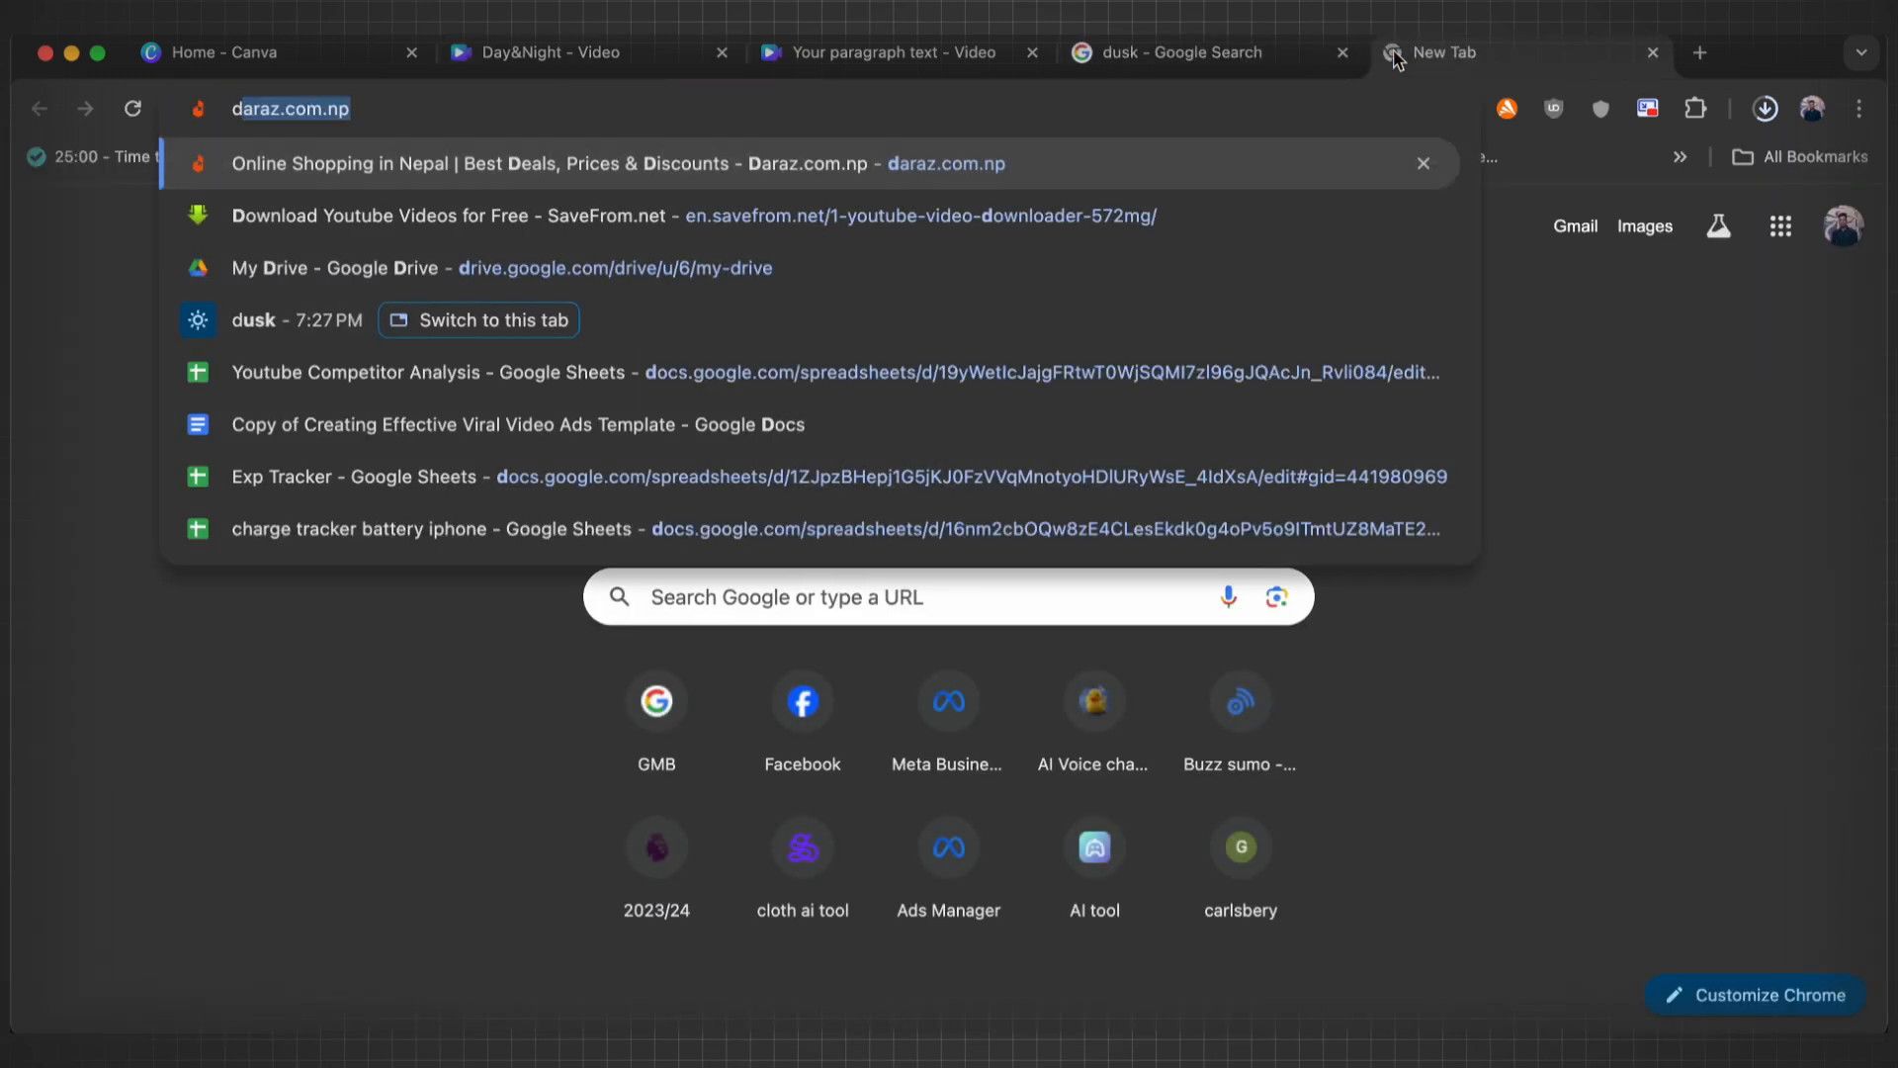
pyautogui.press('Return')
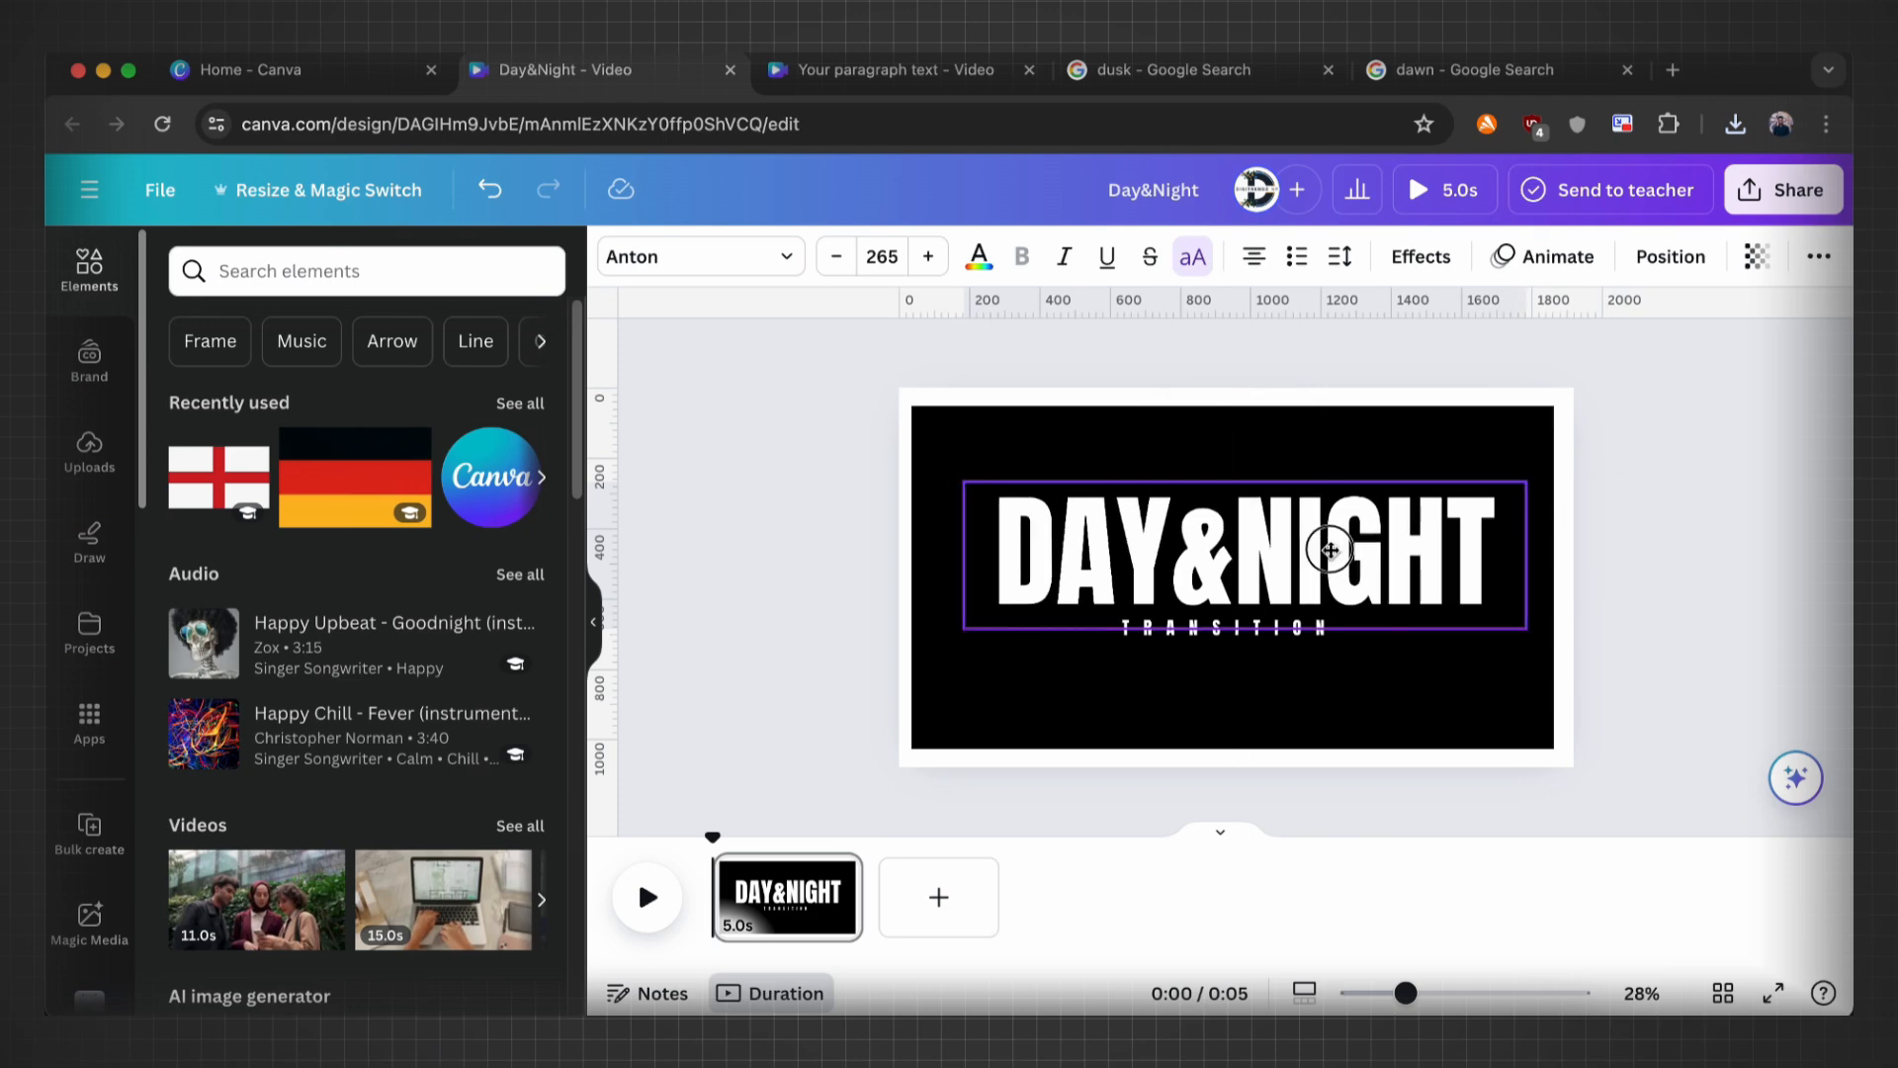
# Step: Centre the small TRANSITION subtitle directly beneath the DAY&NIGHT title
pyautogui.moveTo(1267, 629); pyautogui.dragTo(1277, 633)
pyautogui.click(1729, 505)
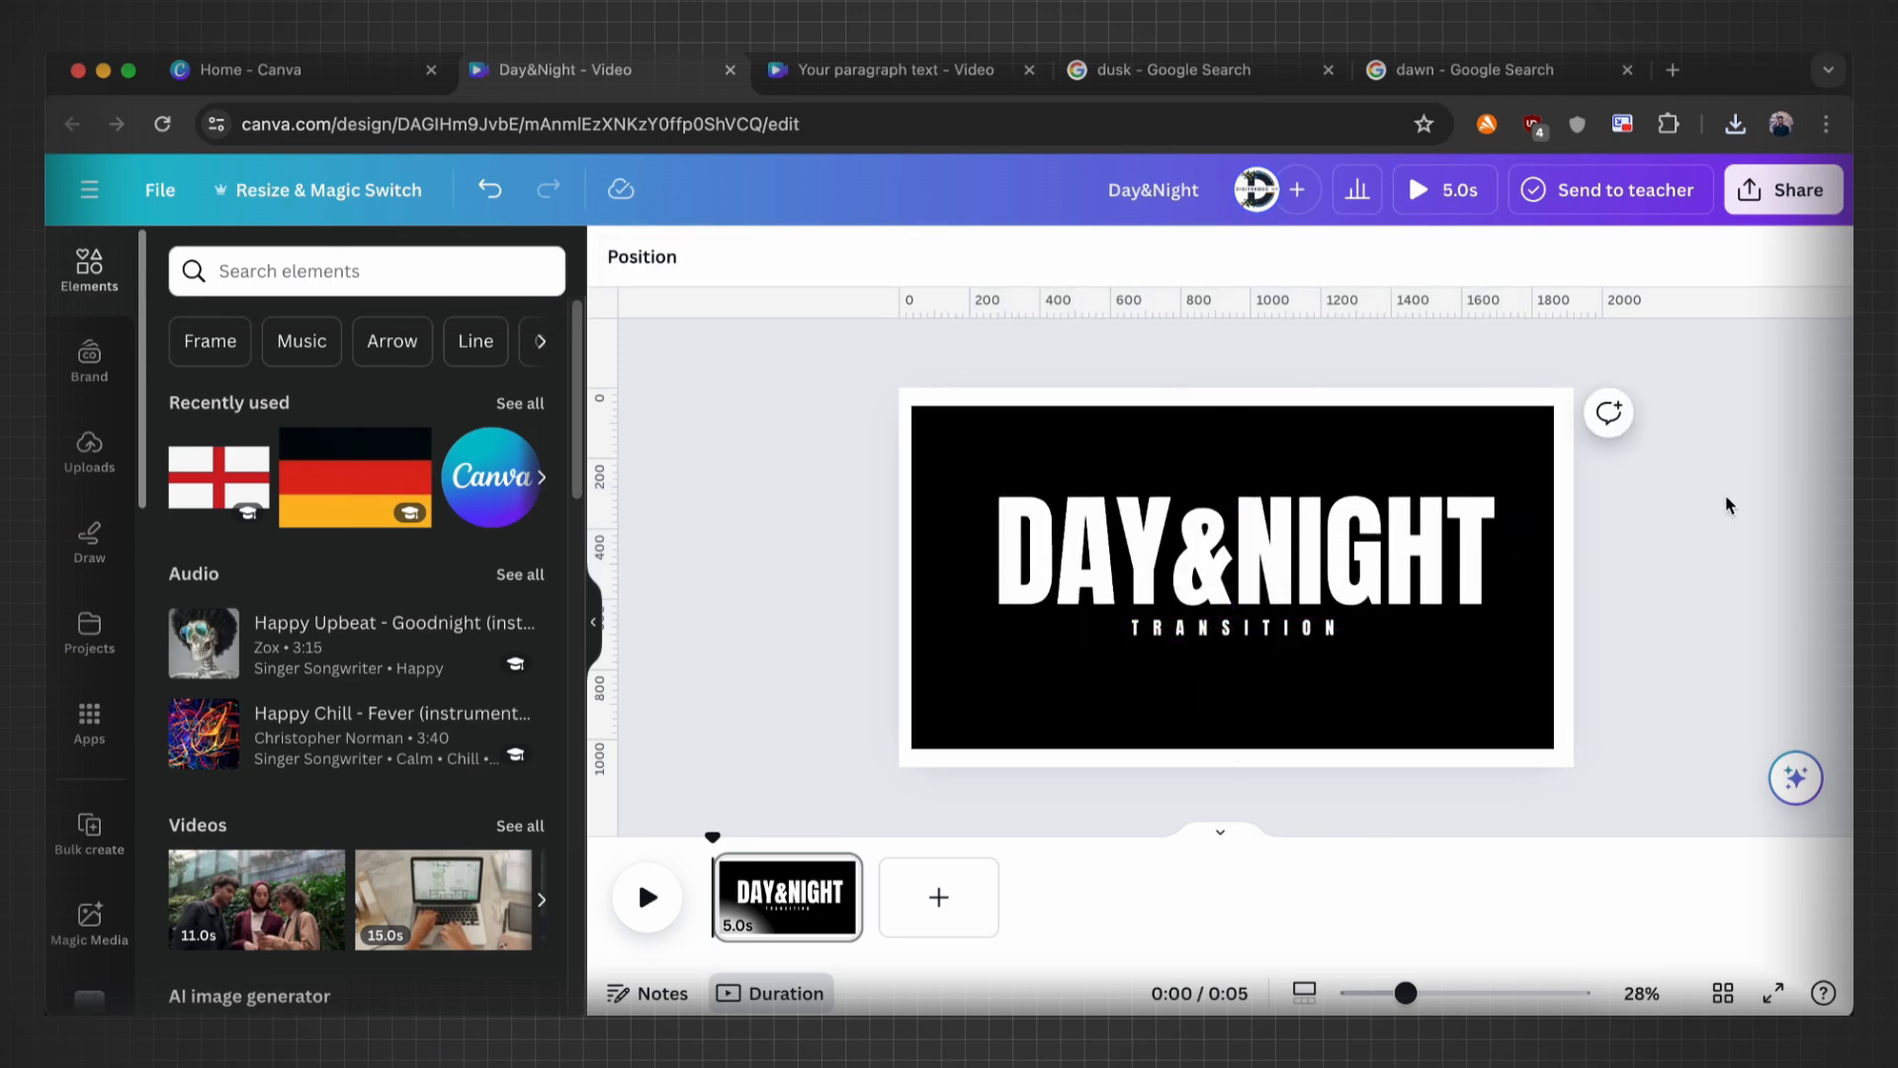
# Step: Download the design as a PNG and place the uploaded DAY&NIGHT image on the page instead of the original elements
pyautogui.click(1783, 190)
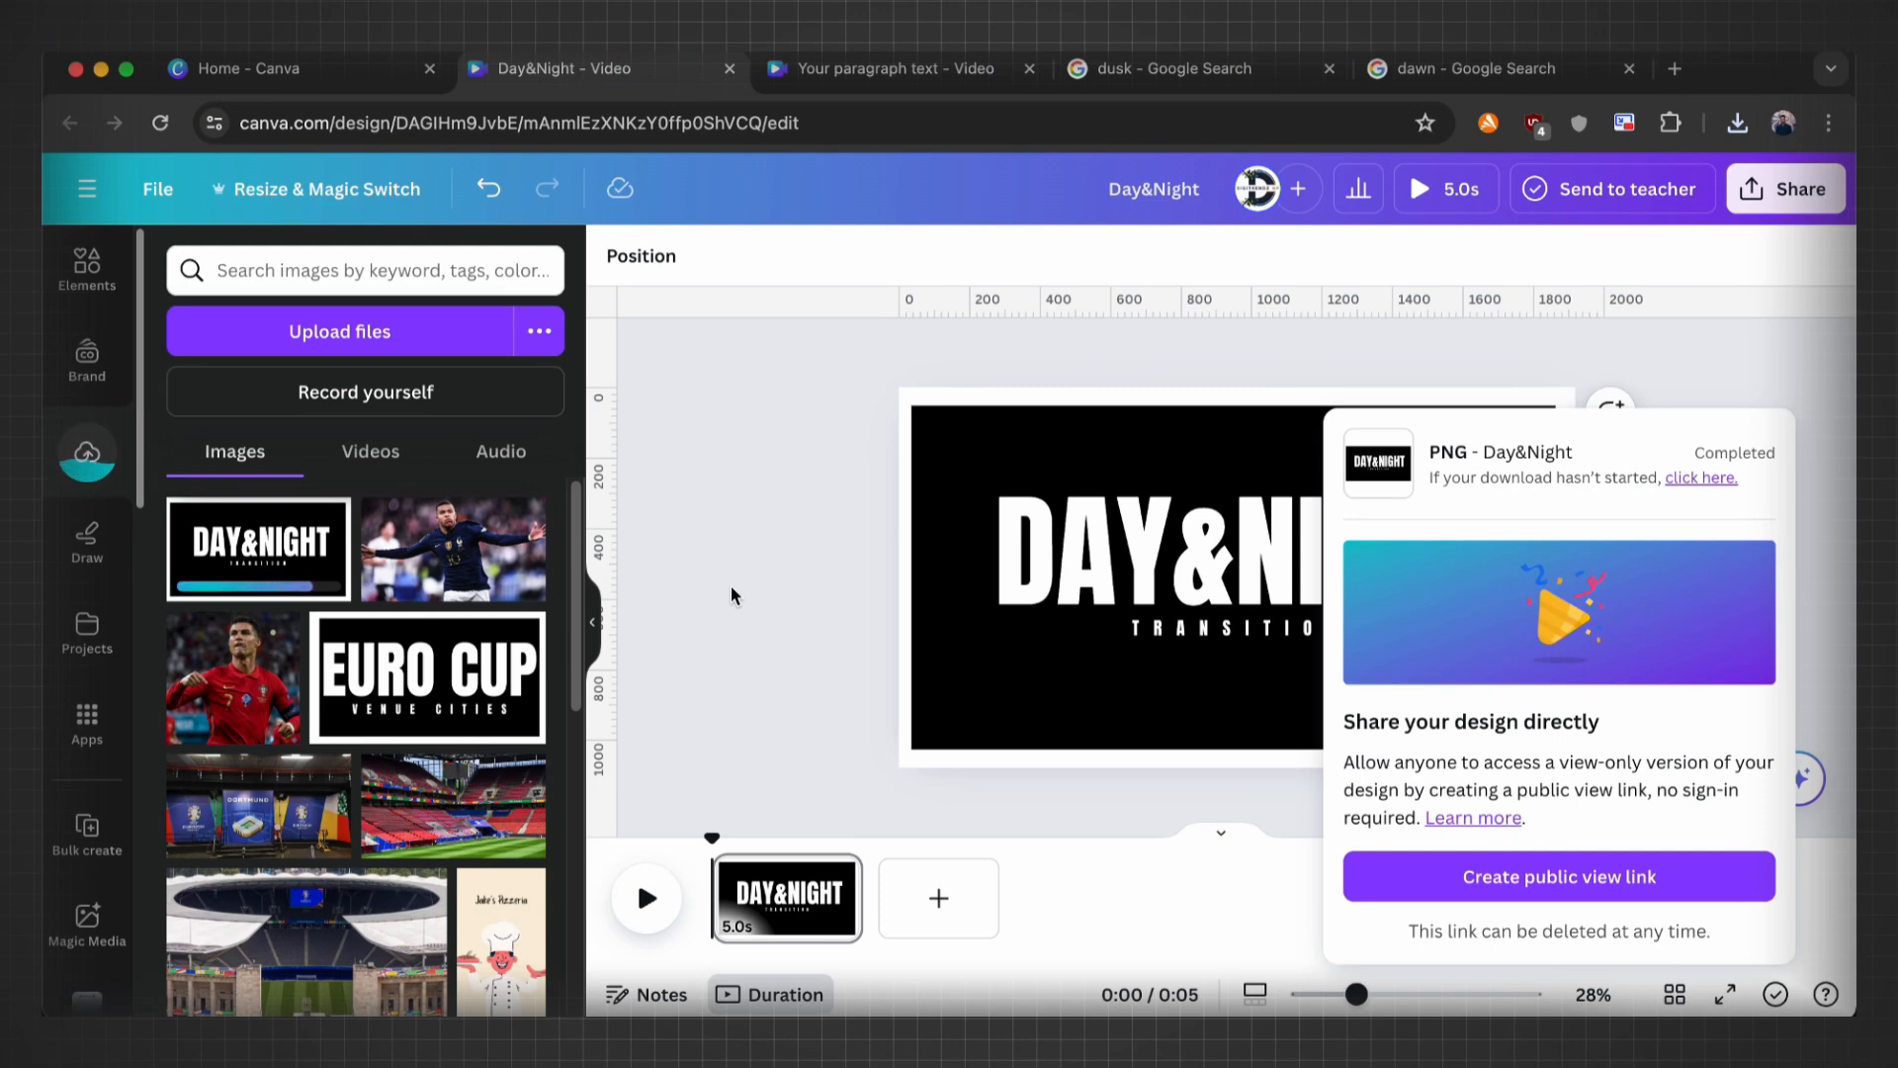
pyautogui.click(343, 260)
# Step: Add the blue sky and green field photo from a "day time" photo search and enlarge it to cover the page
pyautogui.click(89, 247)
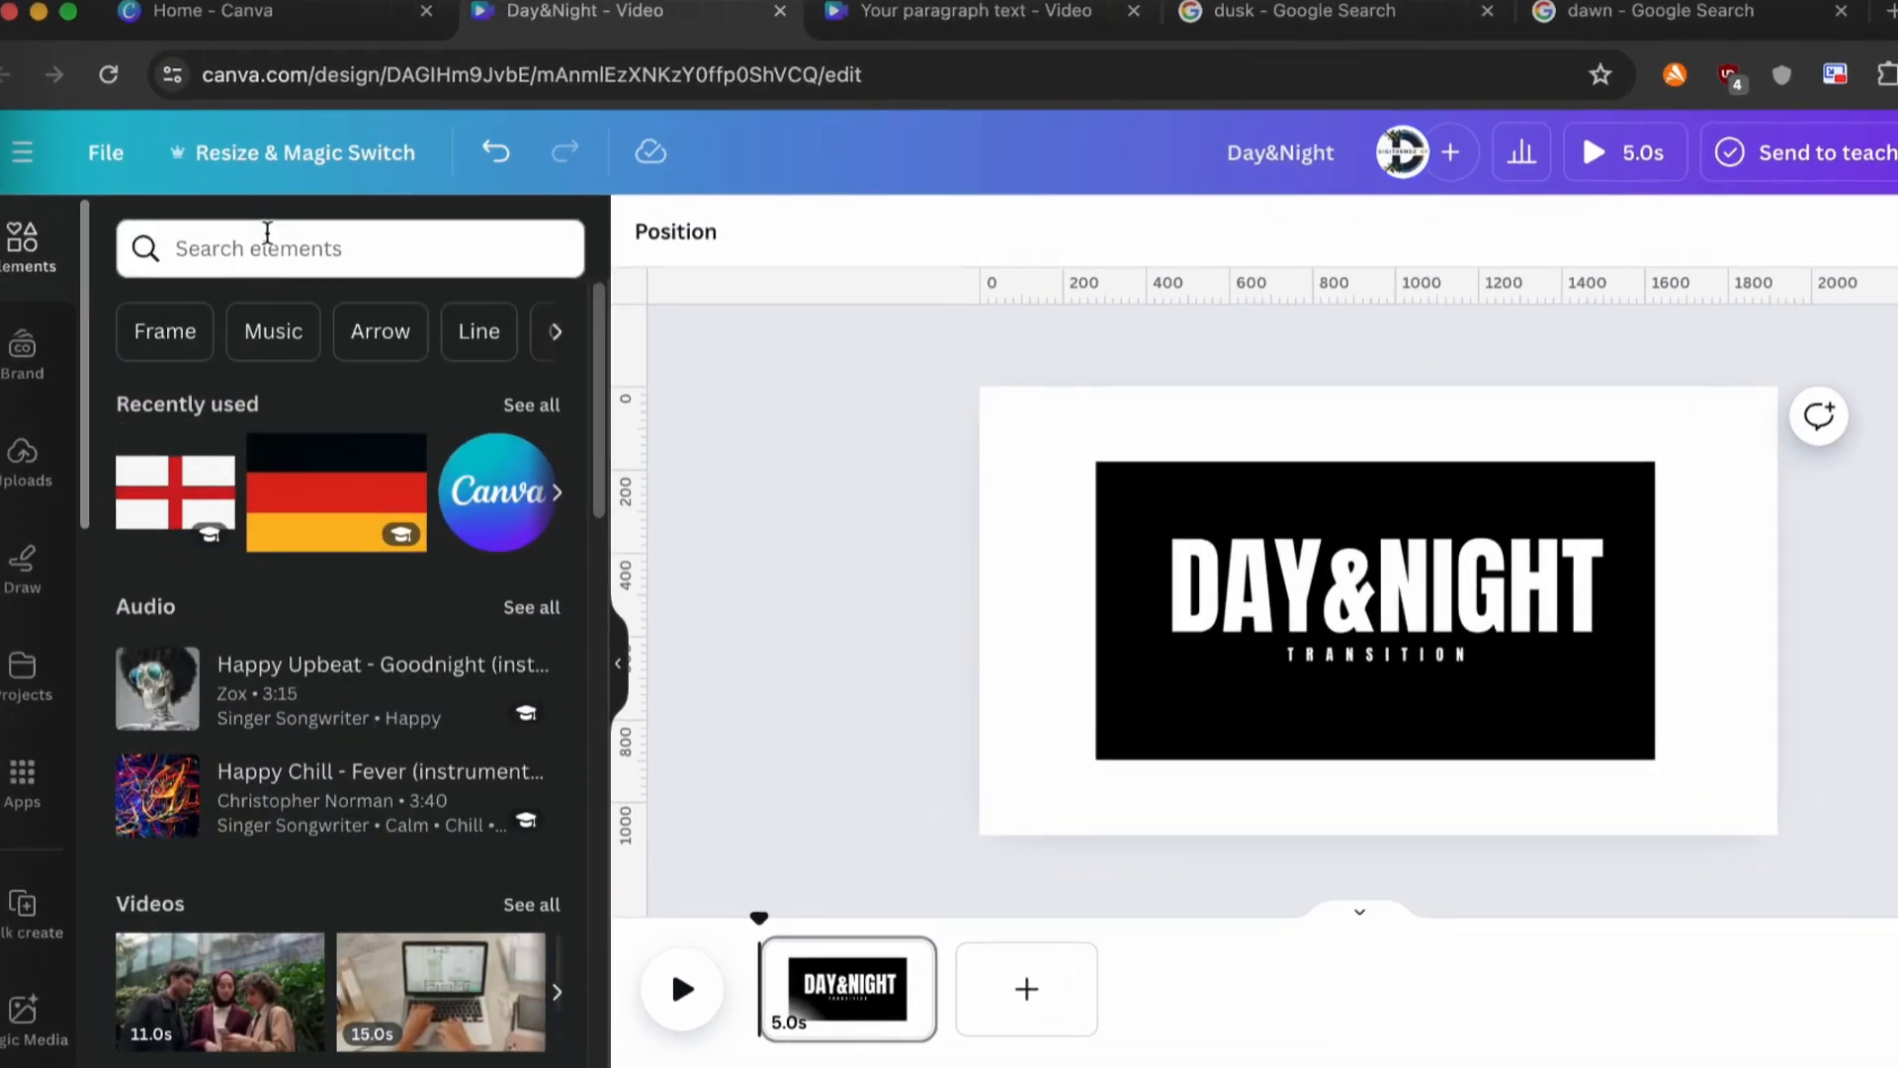
pyautogui.click(318, 265)
pyautogui.write('day time')
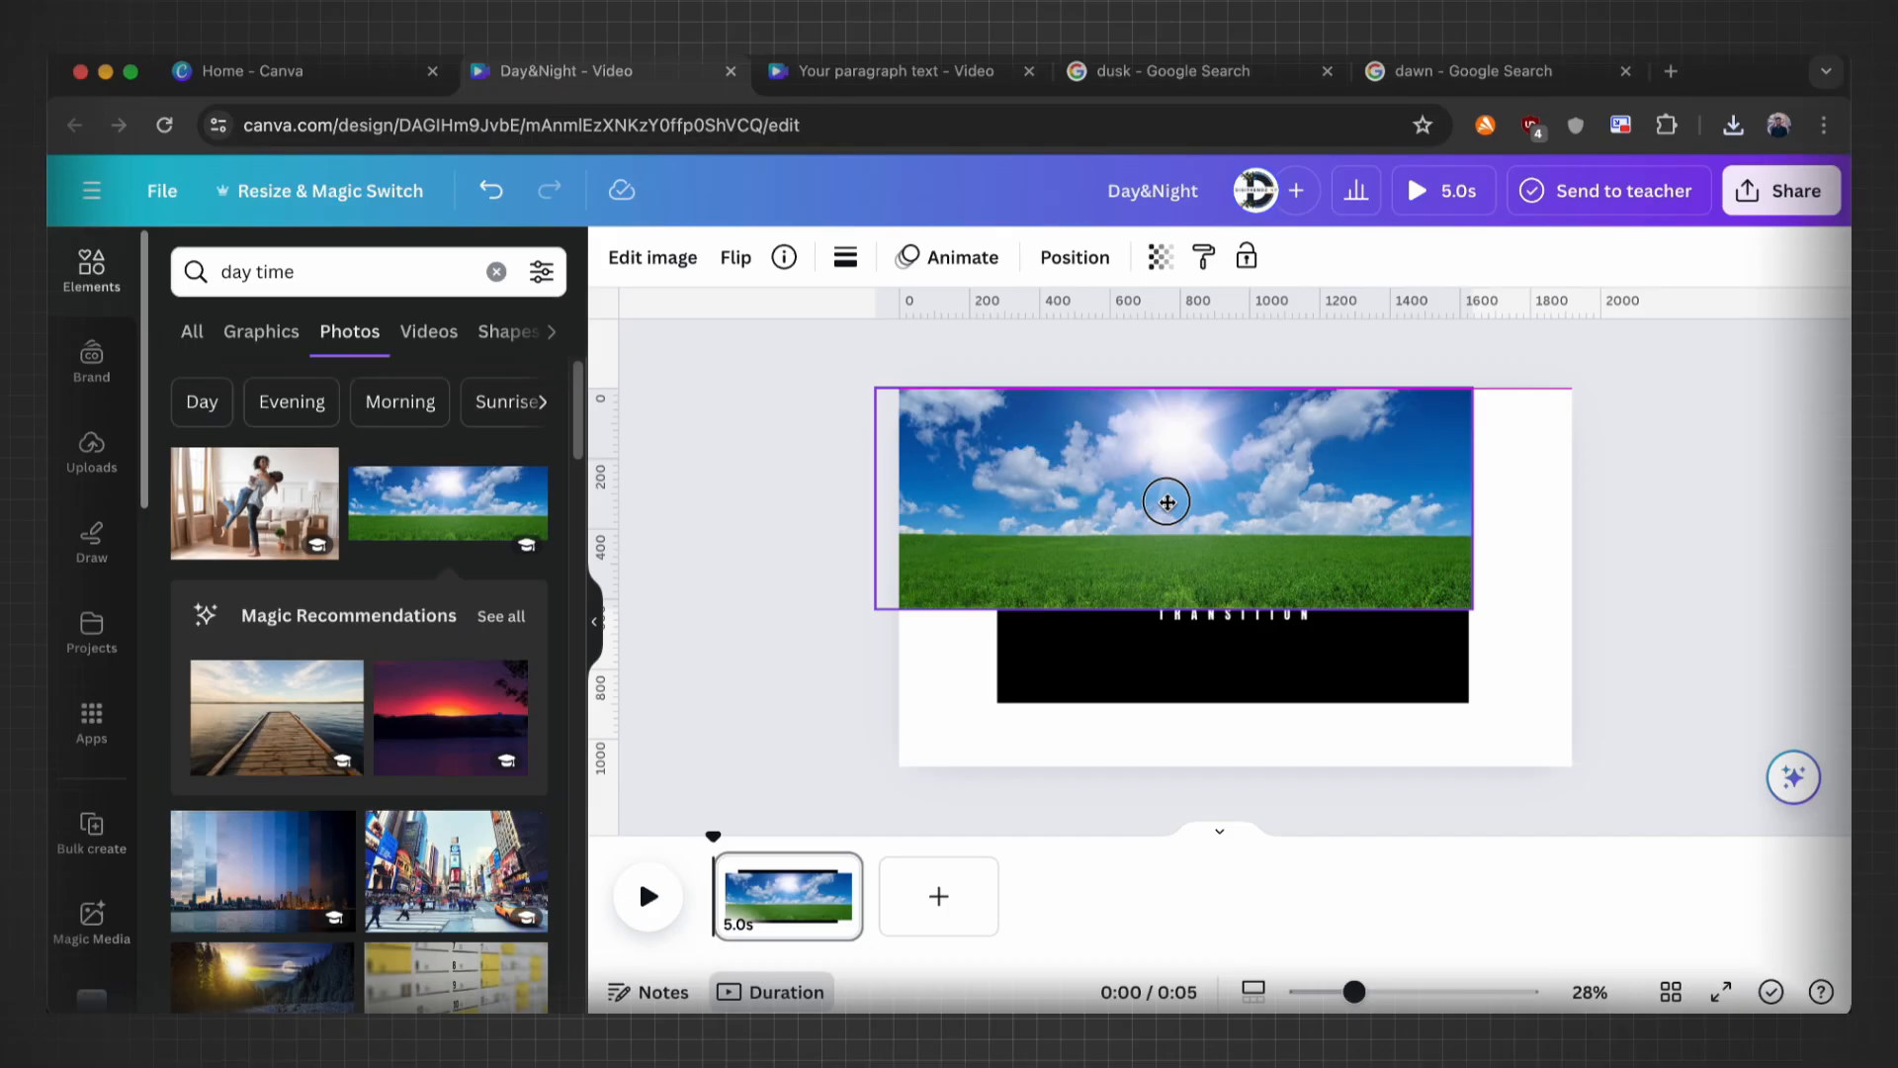
pyautogui.moveTo(1475, 617); pyautogui.dragTo(1850, 791)
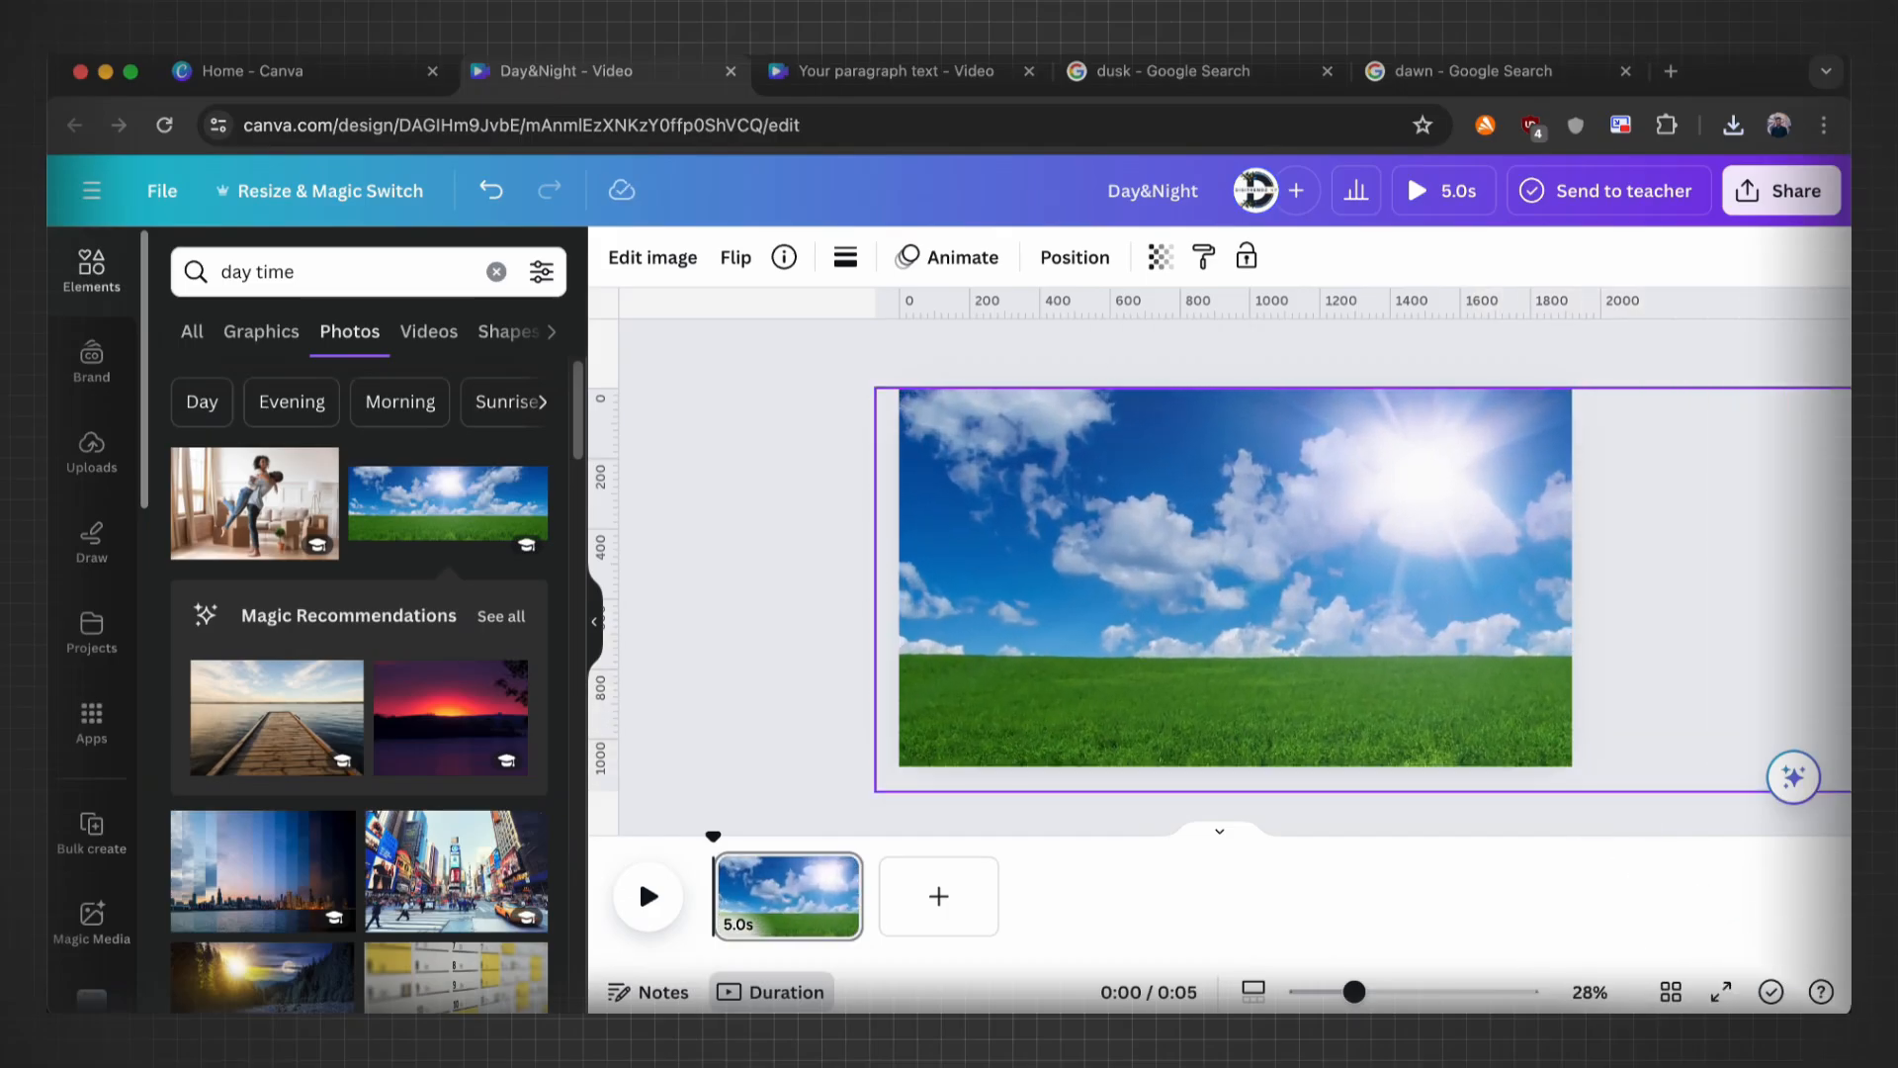
pyautogui.moveTo(1508, 658); pyautogui.dragTo(1300, 653)
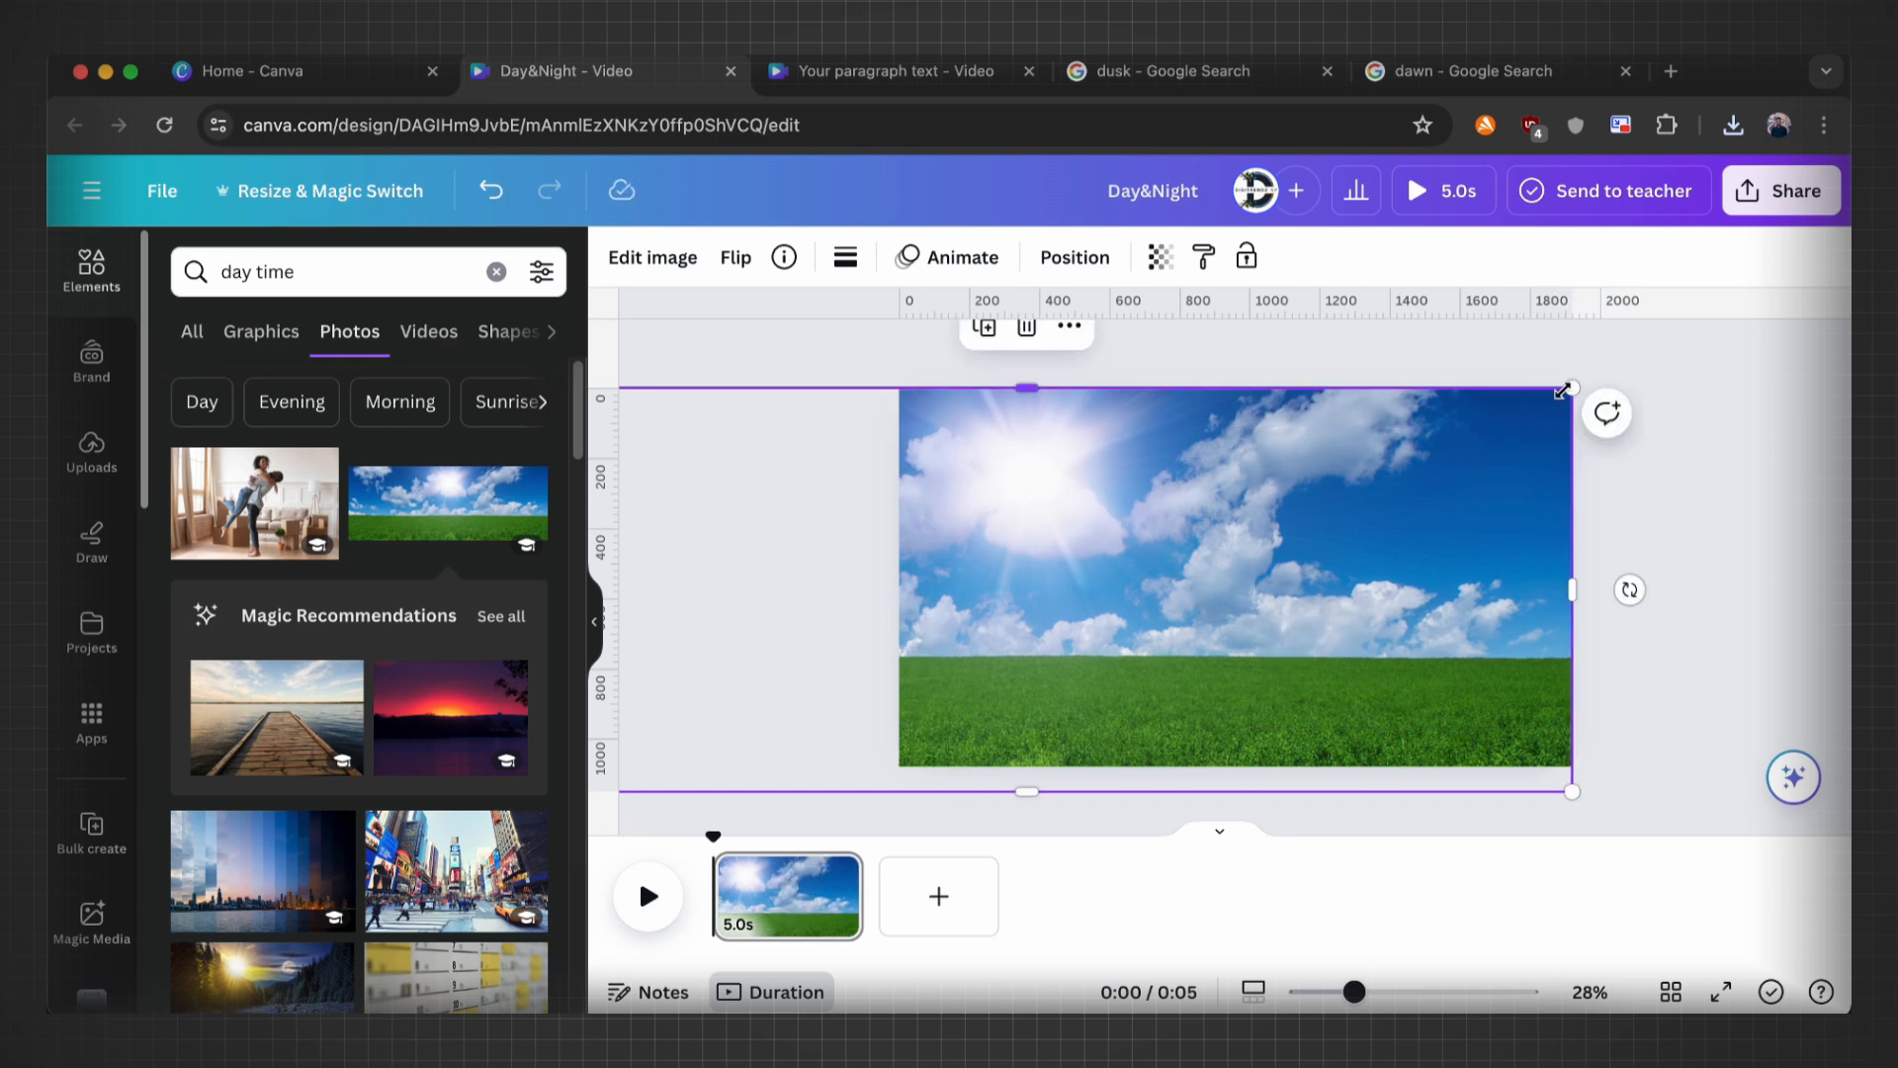
pyautogui.moveTo(1565, 390); pyautogui.dragTo(1648, 358)
pyautogui.moveTo(1544, 562); pyautogui.dragTo(1492, 568)
pyautogui.click(1747, 552)
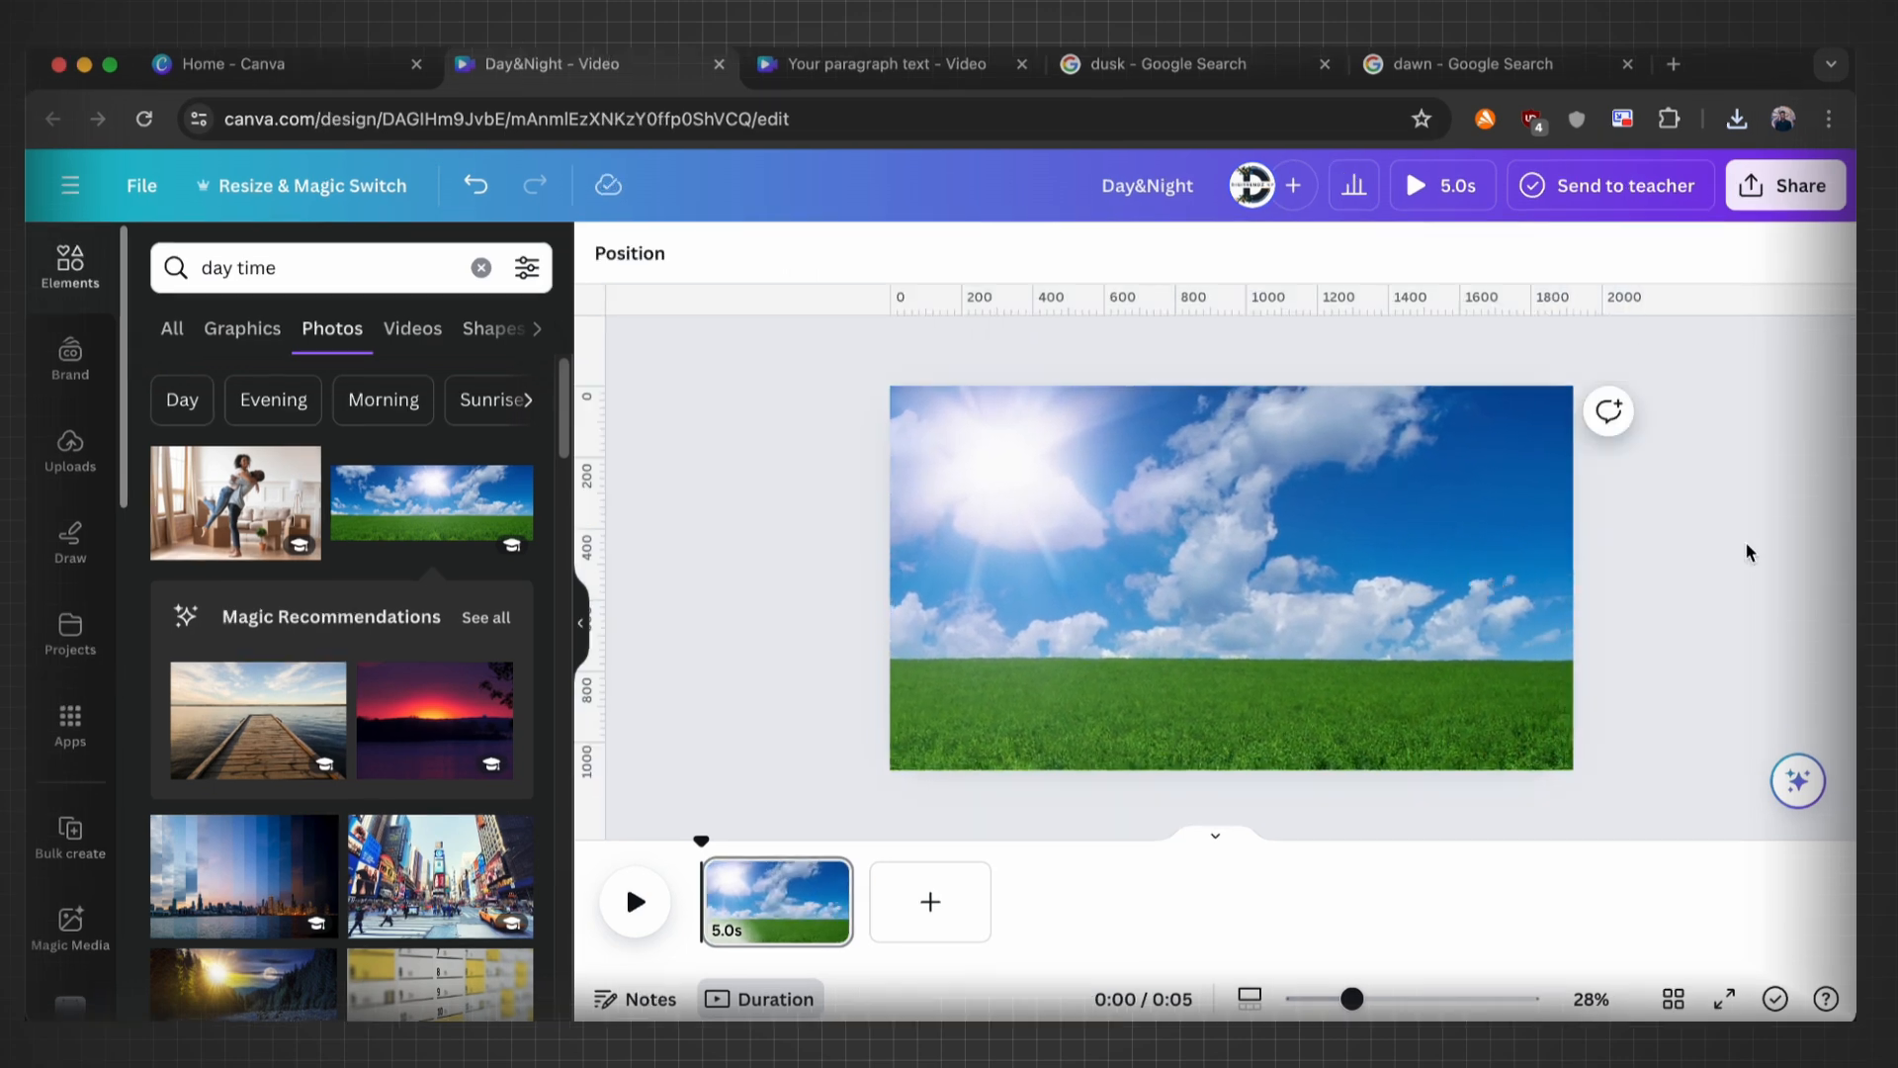
# Step: Bring the DAY&NIGHT image in front of the daytime photo and enlarge it to fill the whole page
pyautogui.rightClick(1303, 544)
pyautogui.moveTo(1404, 533)
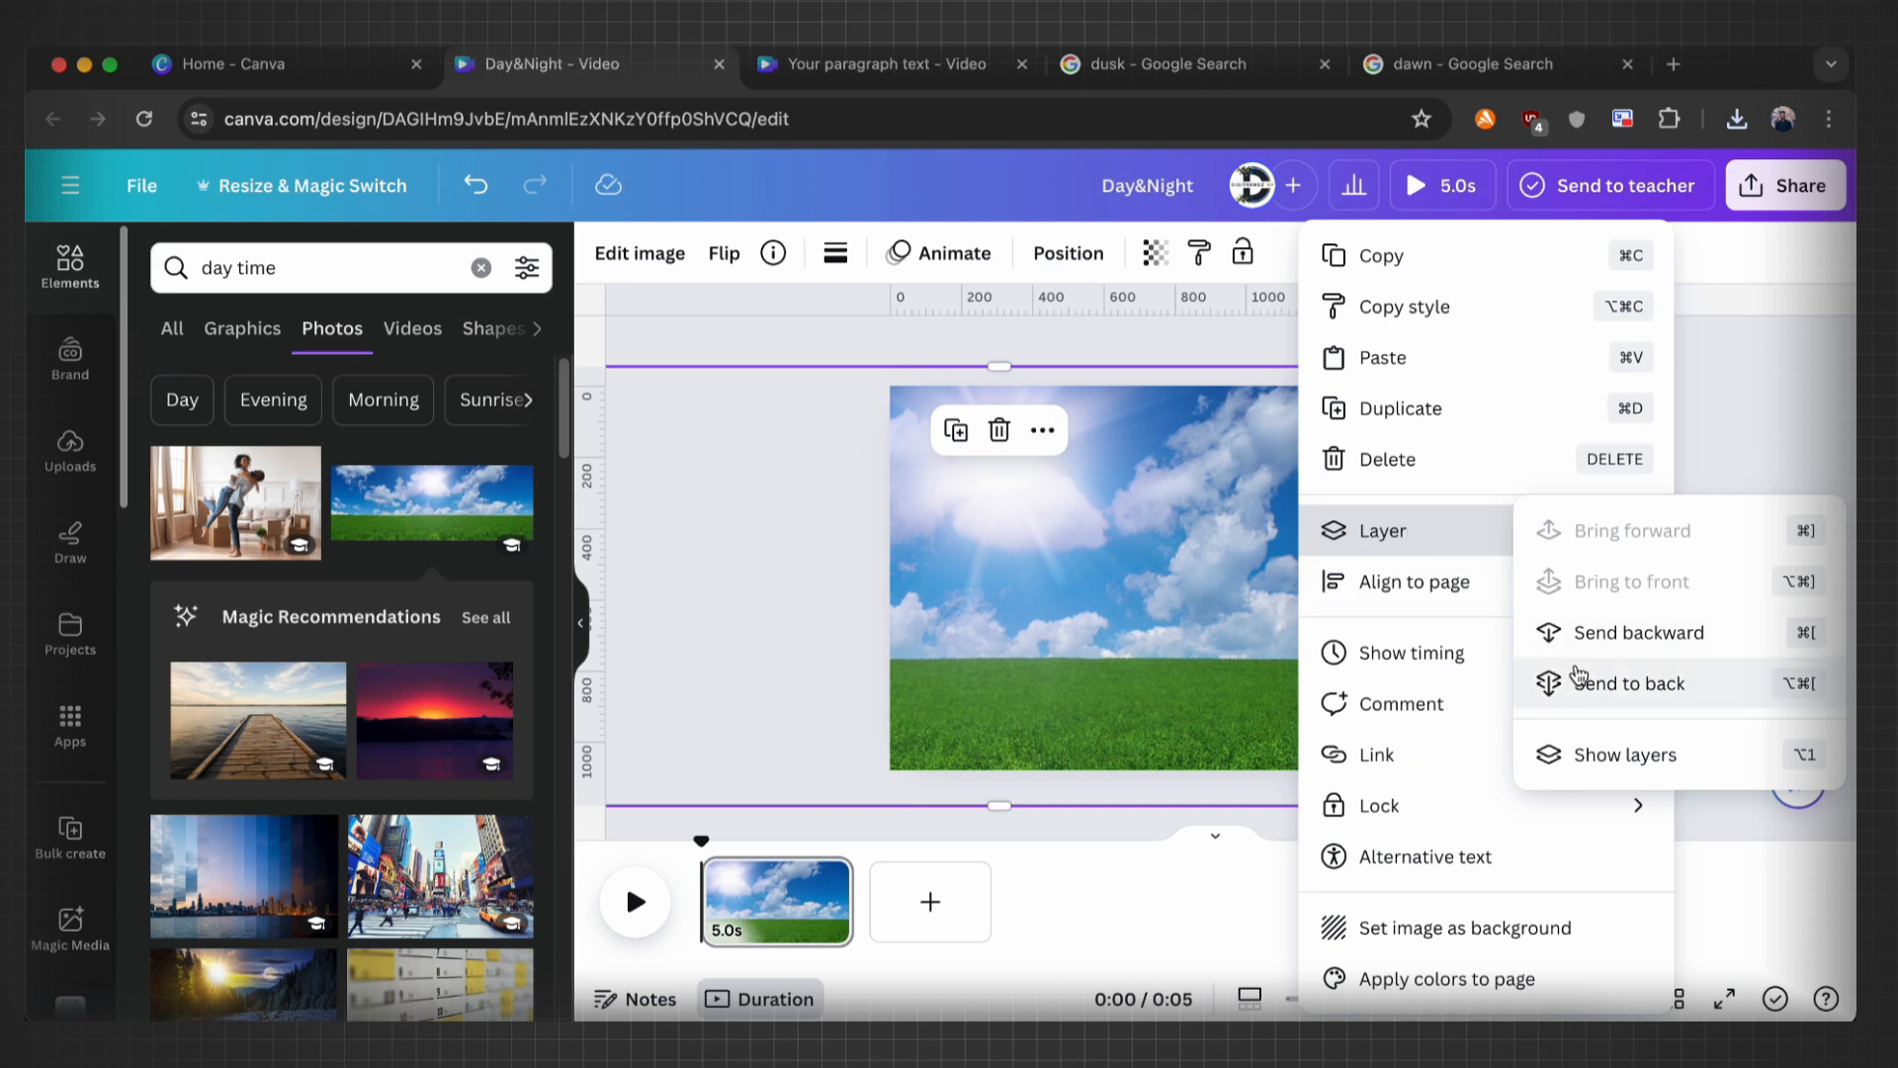
pyautogui.click(1607, 754)
pyautogui.moveTo(331, 499); pyautogui.dragTo(341, 413)
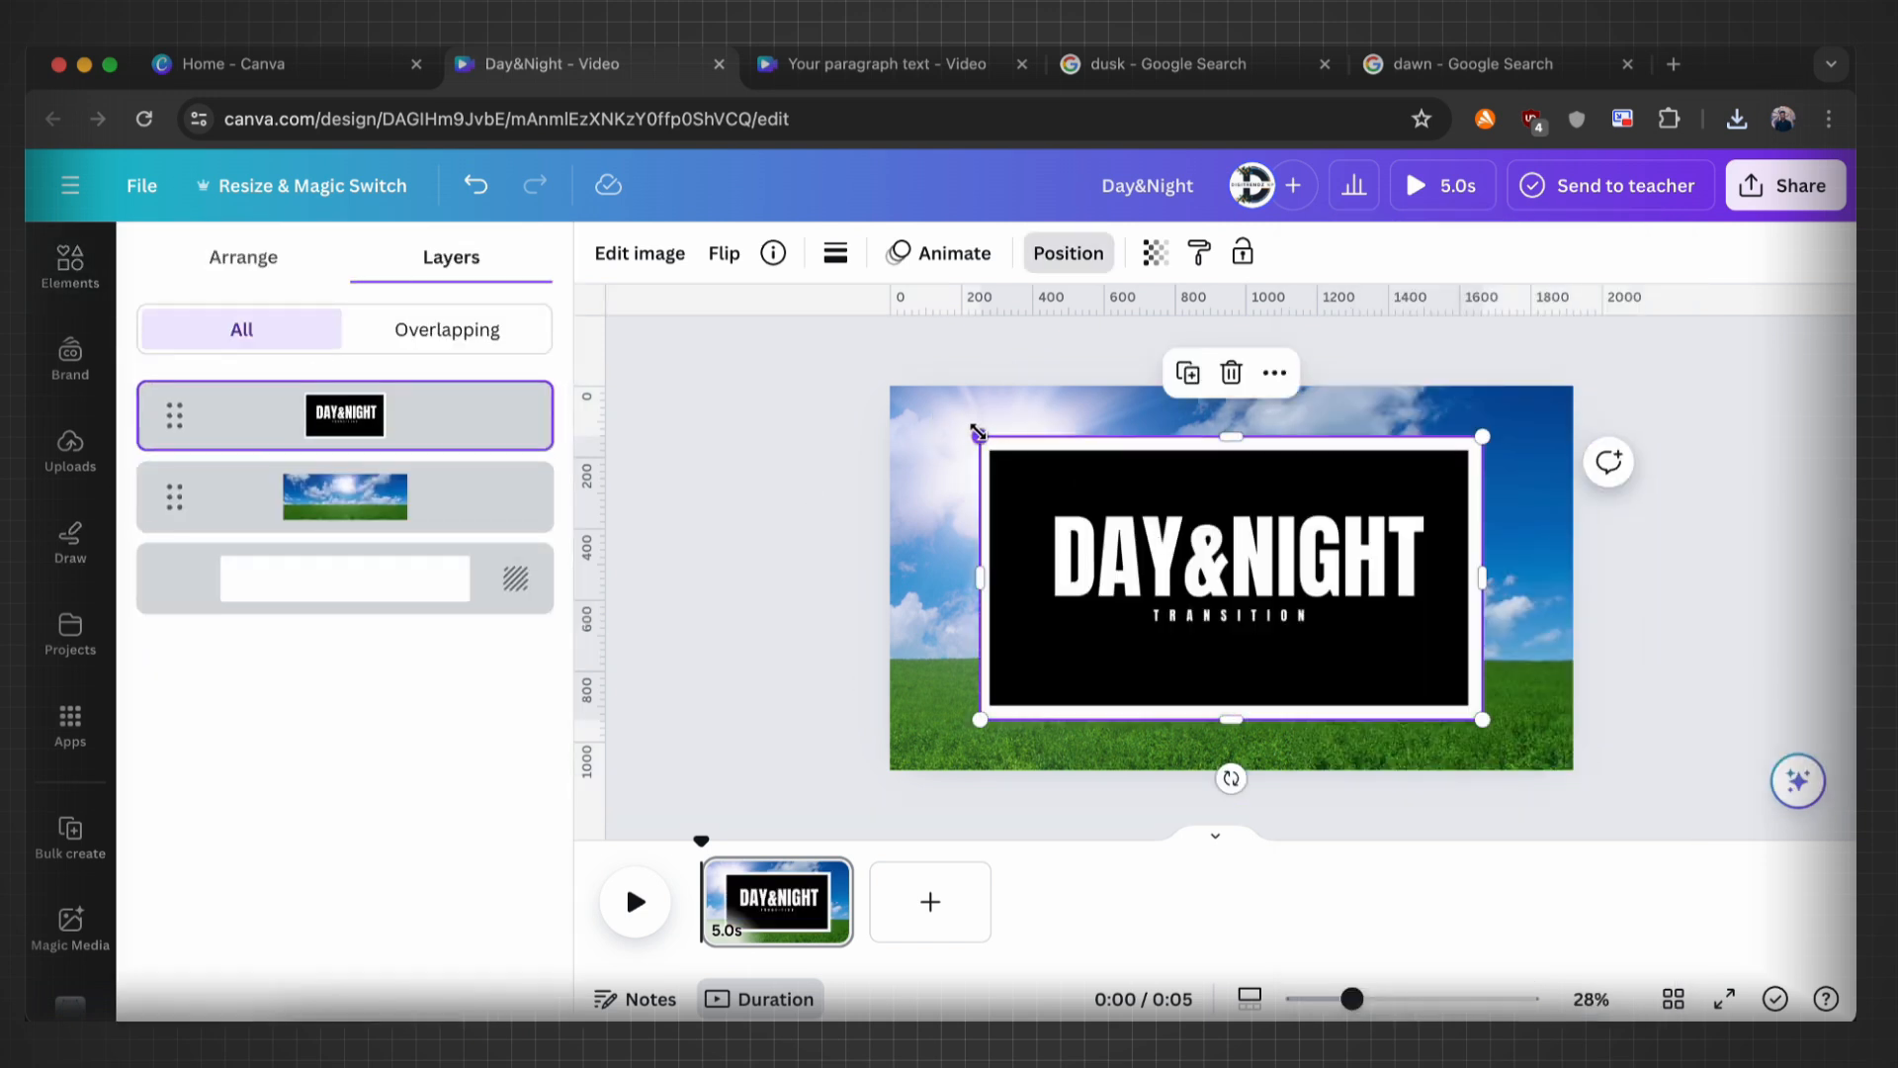
pyautogui.moveTo(977, 433); pyautogui.dragTo(890, 386)
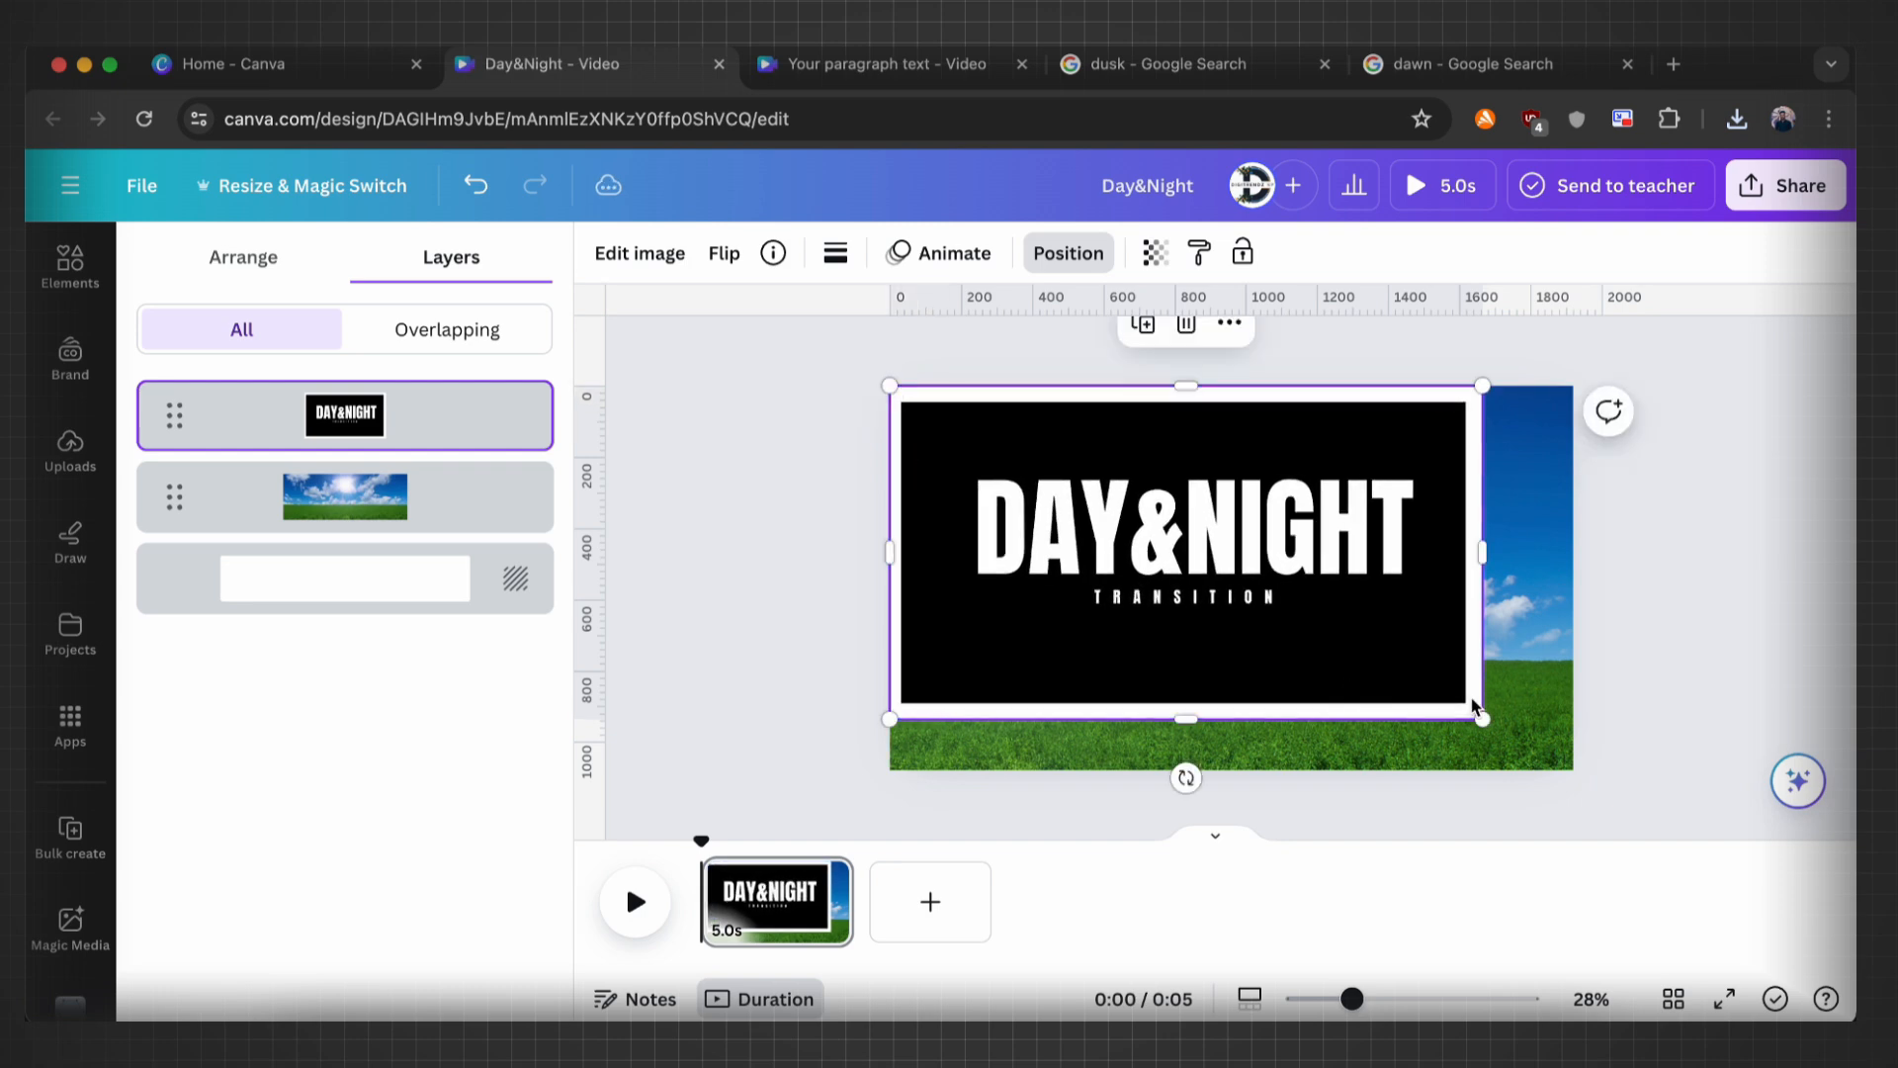
pyautogui.moveTo(1478, 714); pyautogui.dragTo(1573, 770)
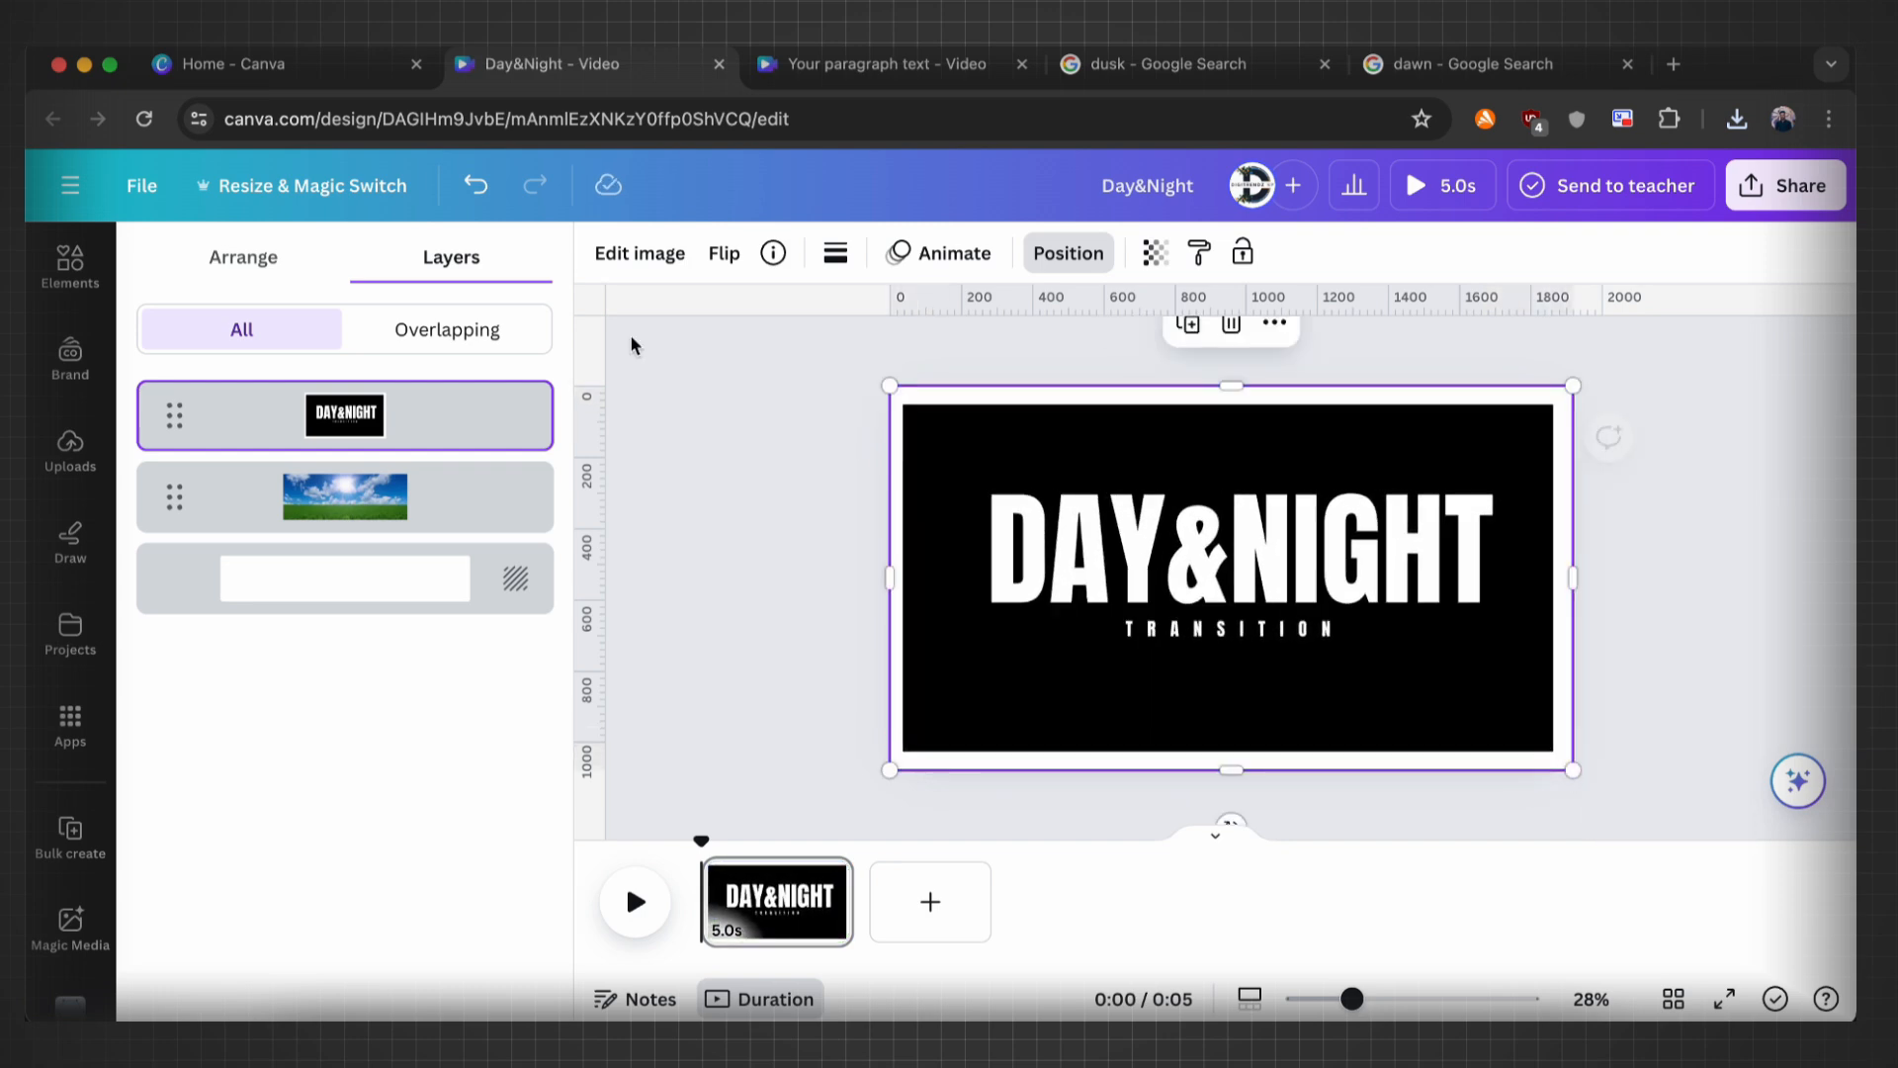
# Step: Remove the DAY&NIGHT image's background with BG Remover and scale the image so the lettering spans the page and its border lies outside
pyautogui.click(623, 257)
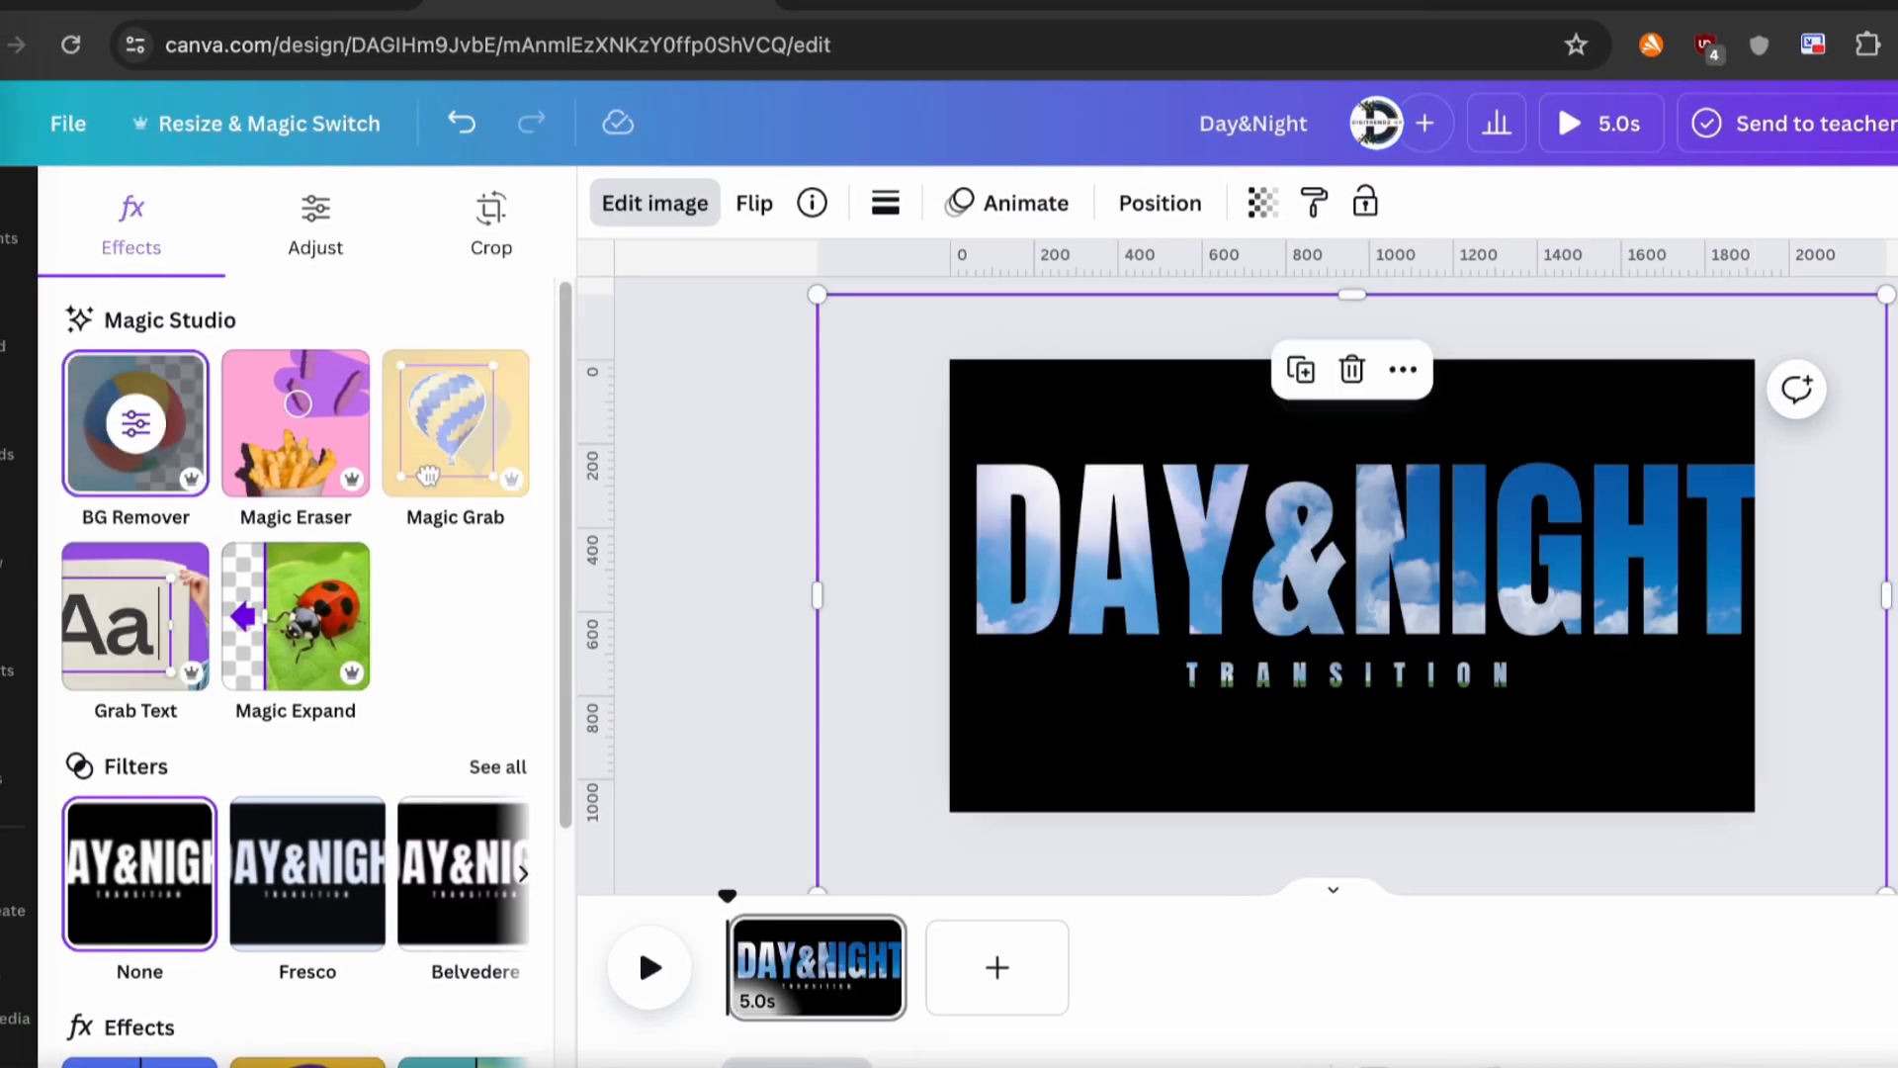
pyautogui.moveTo(1883, 293); pyautogui.dragTo(1868, 305)
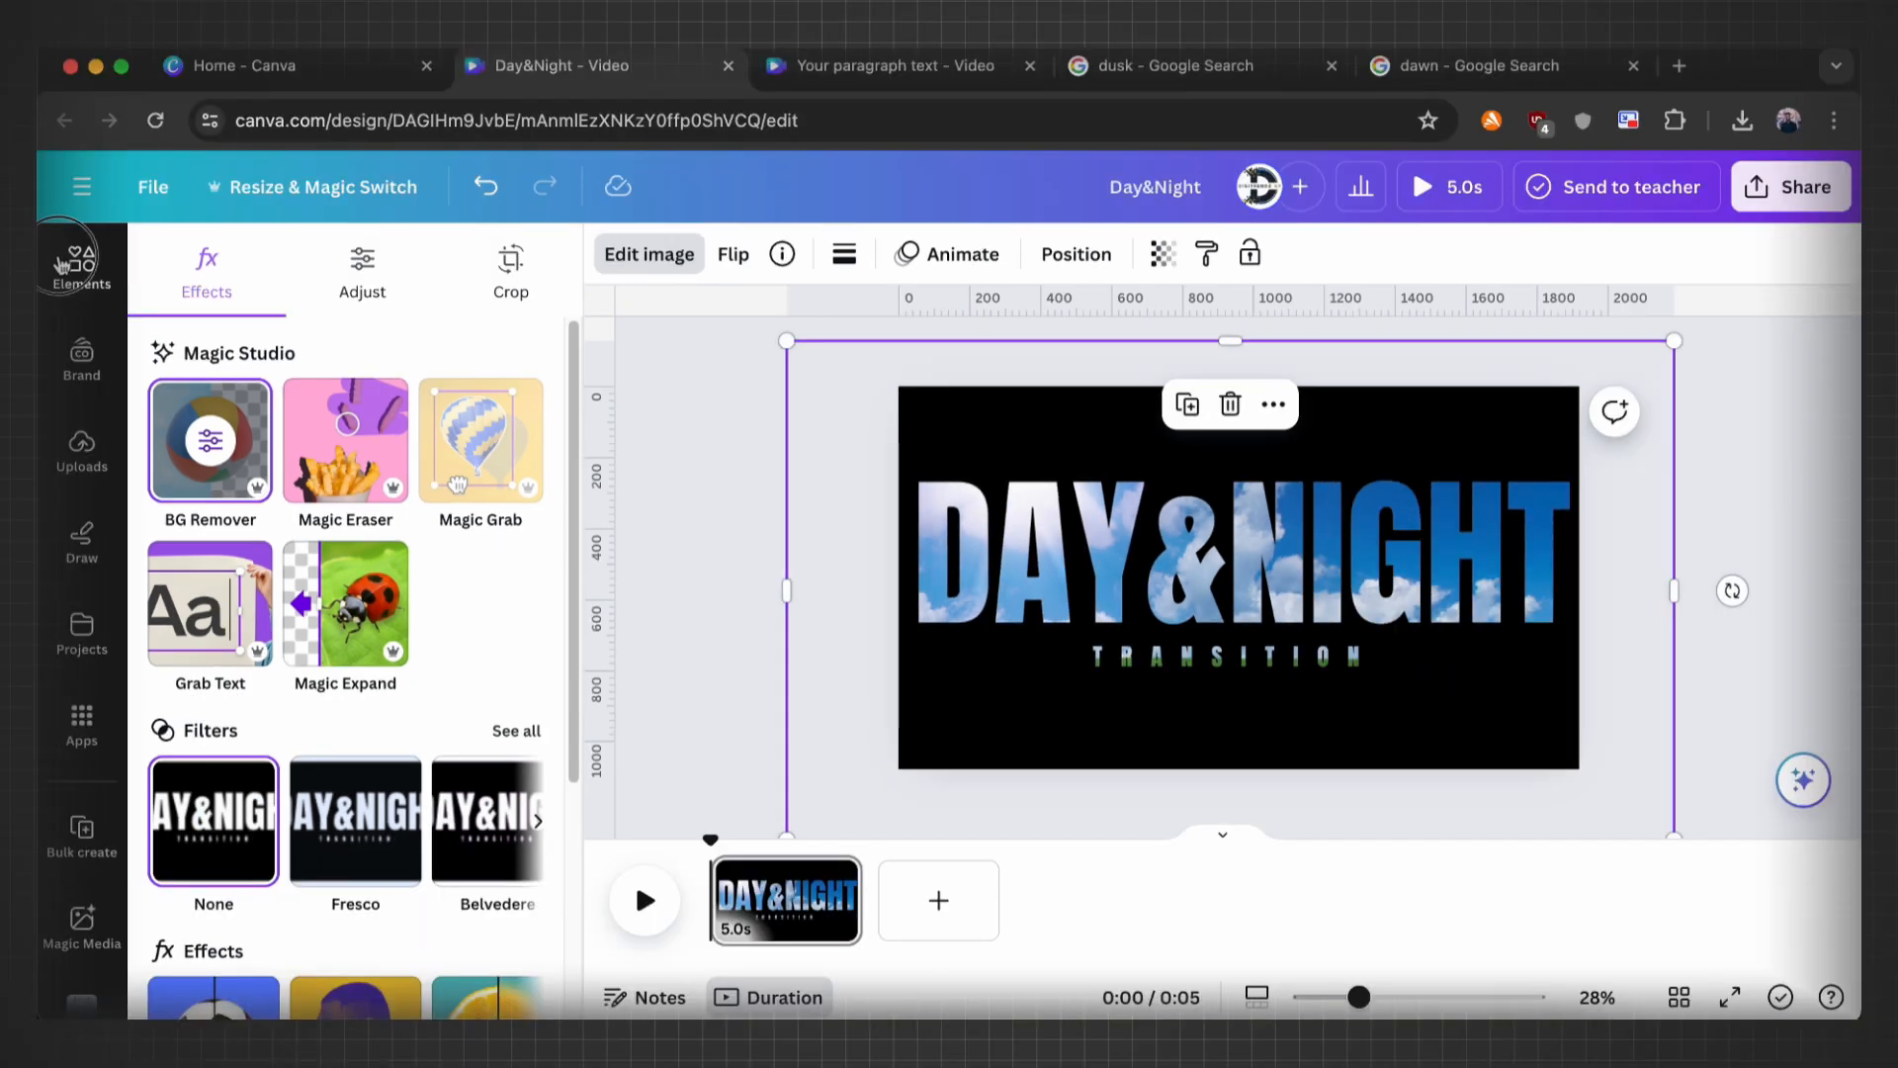
# Step: Search the photos for "night time" and add the moonlit lake picture to the page
pyautogui.click(2, 211)
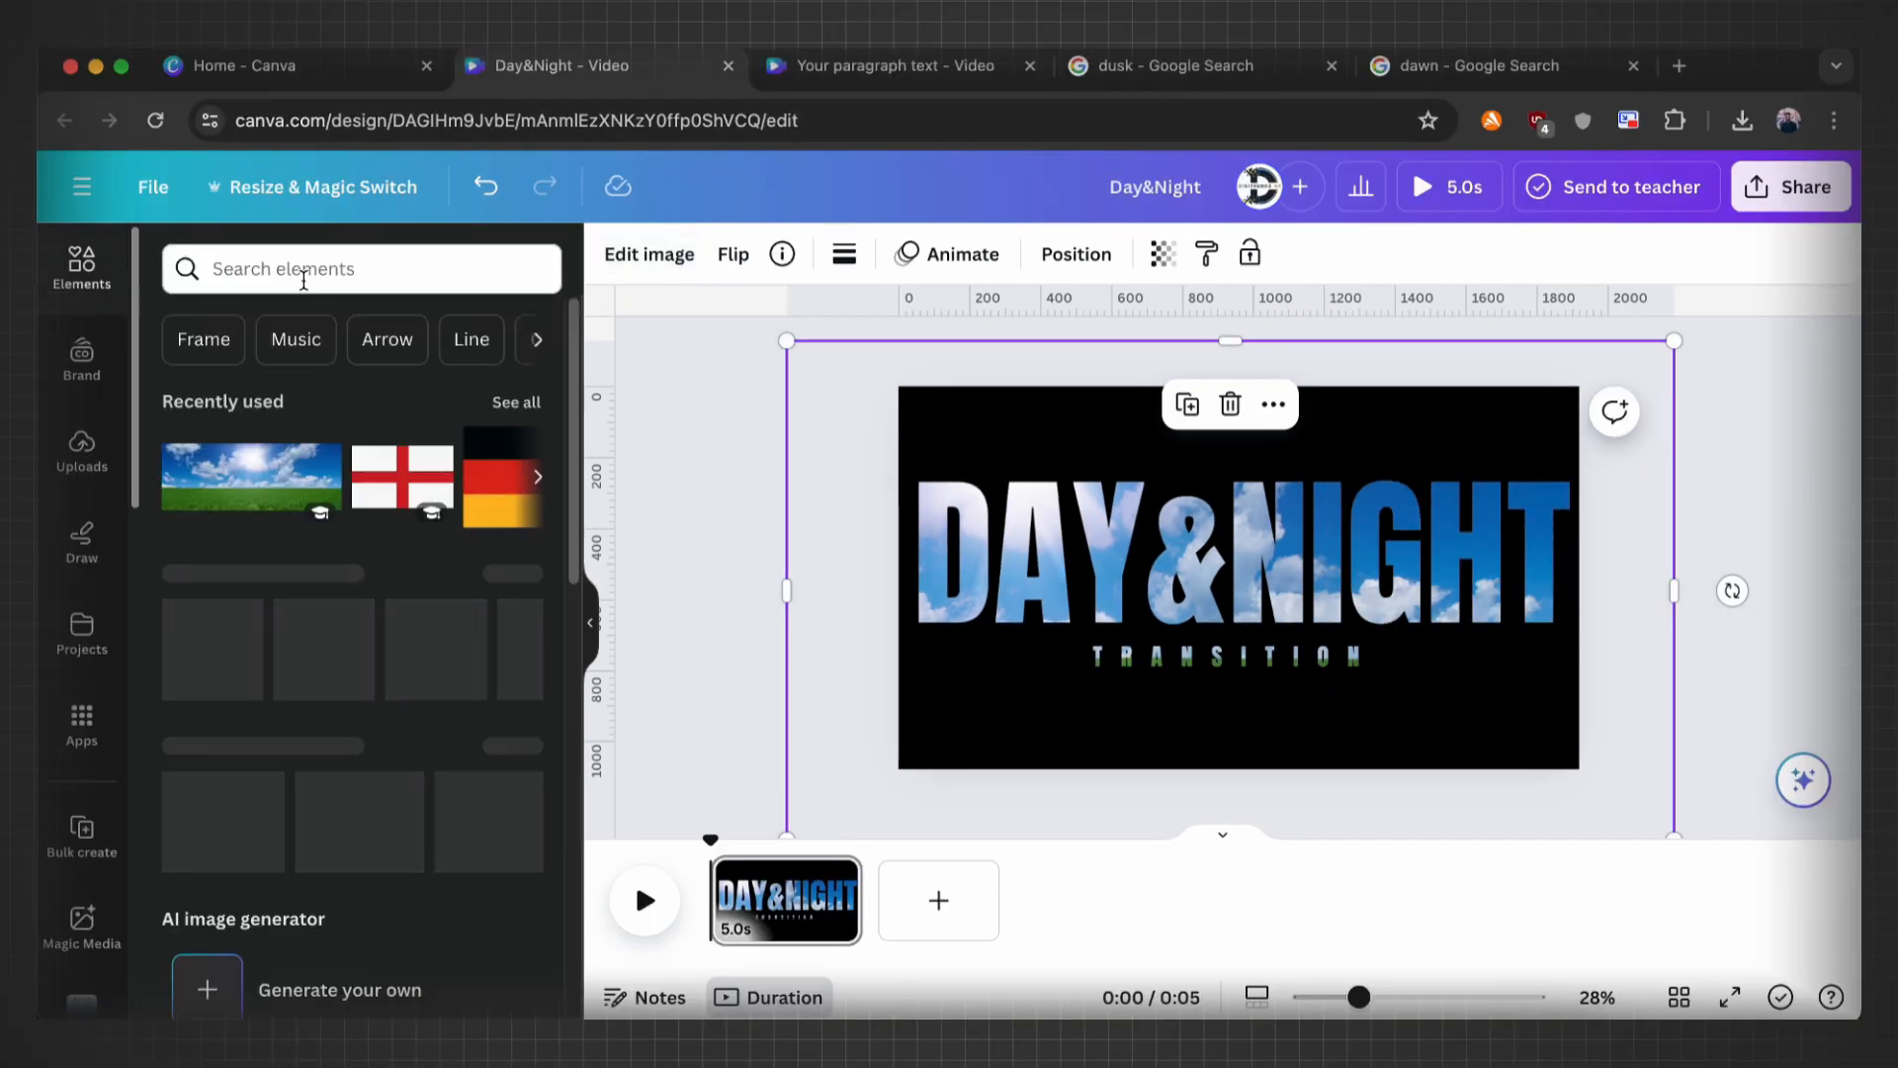
pyautogui.click(303, 276)
pyautogui.write('night time')
pyautogui.press('Return')
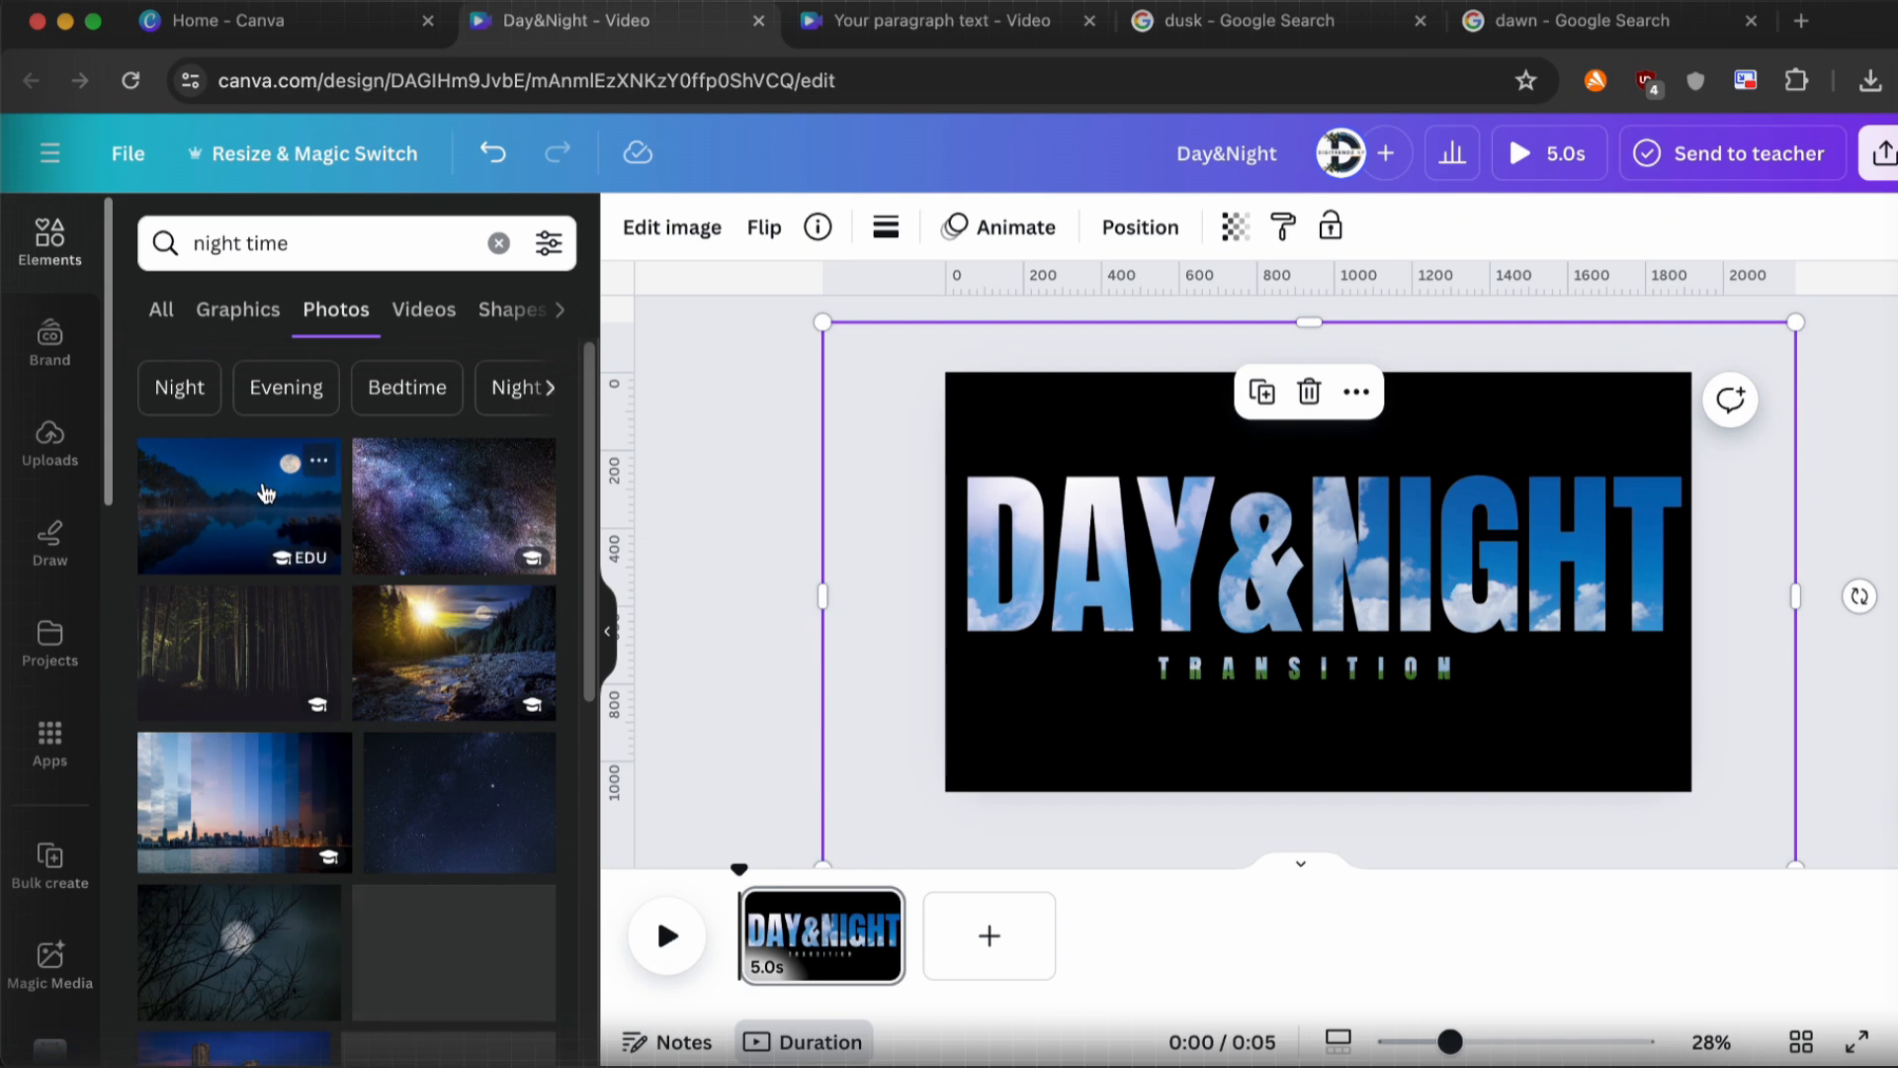
pyautogui.click(266, 492)
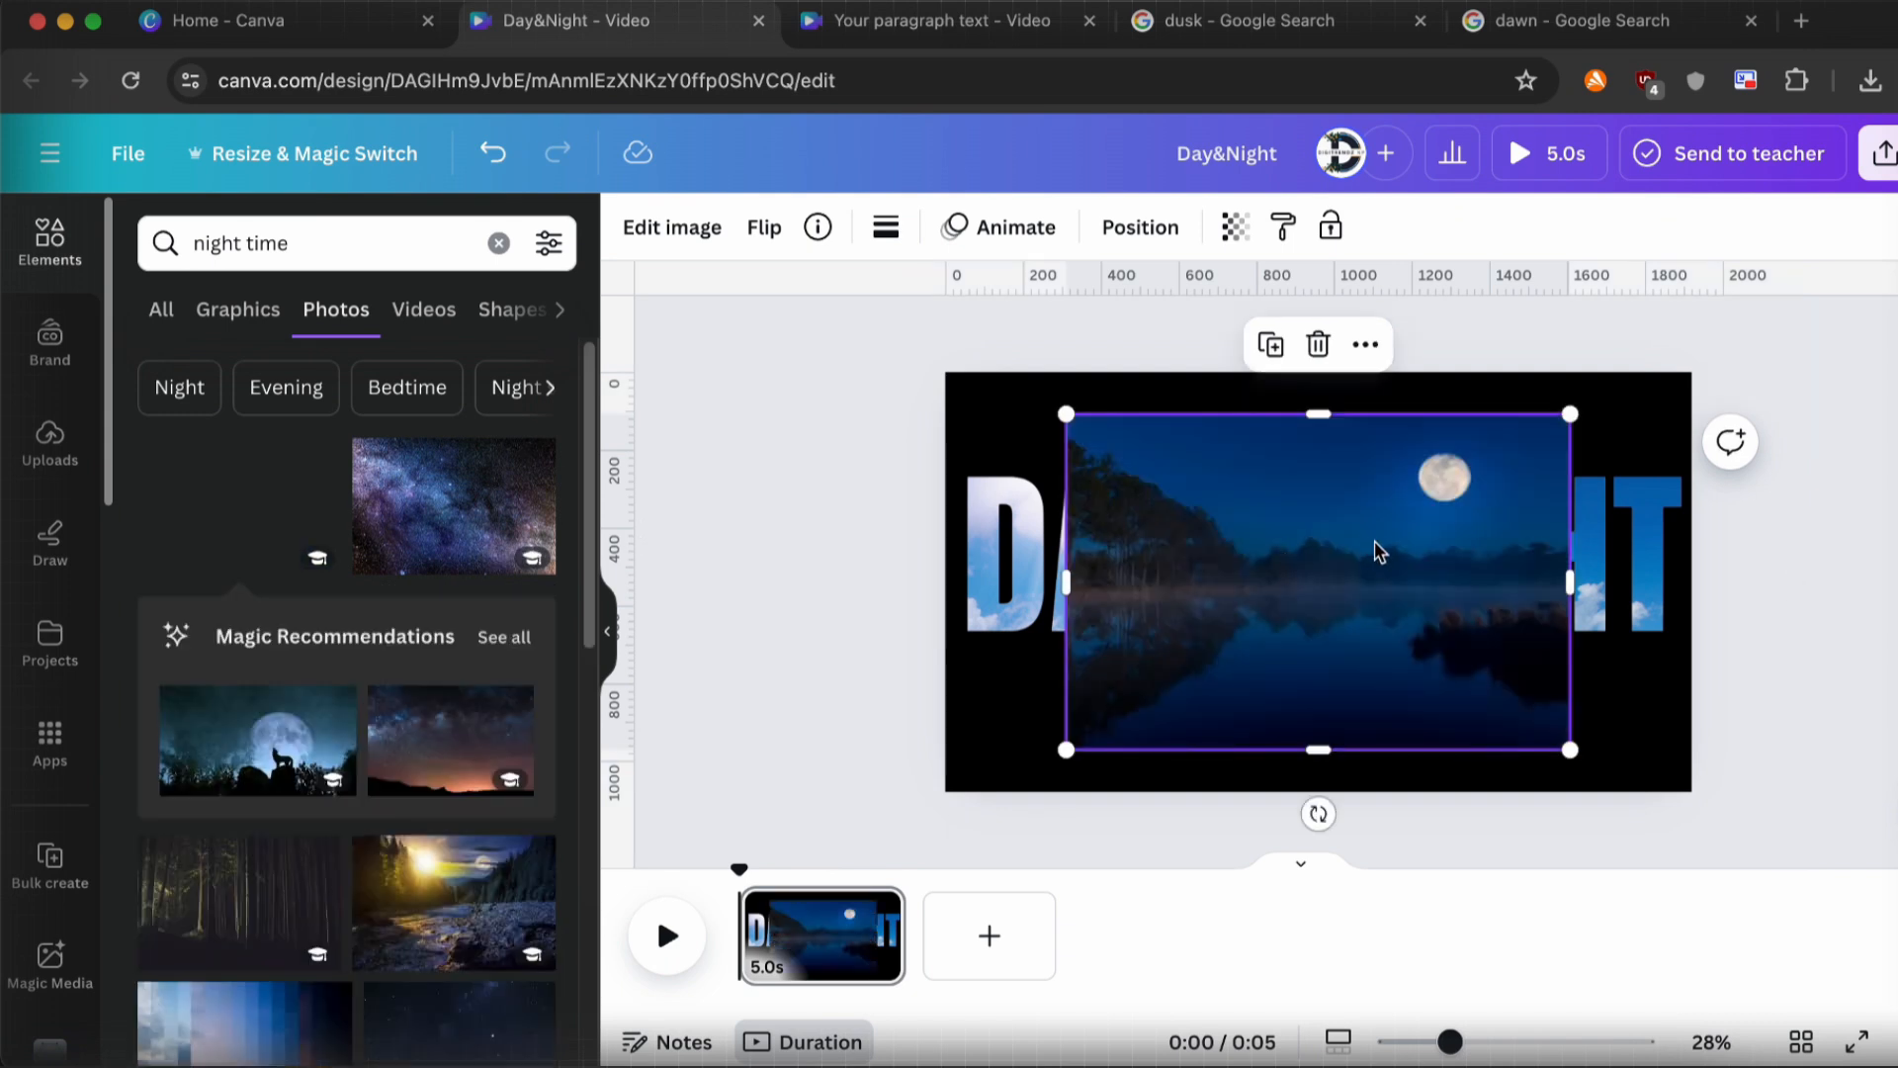
# Step: Enlarge the moonlit lake photo to about the page height and move it just beyond the page's right edge
pyautogui.moveTo(1576, 747); pyautogui.dragTo(1611, 780)
pyautogui.moveTo(1247, 450); pyautogui.dragTo(1776, 422)
pyautogui.moveTo(1625, 413); pyautogui.dragTo(1583, 374)
pyautogui.moveTo(1643, 430); pyautogui.dragTo(1741, 436)
# Step: Shrink the DAY&NIGHT cutout image slightly and reposition it so its black area still covers most of the page
pyautogui.click(1479, 441)
pyautogui.moveTo(1791, 327); pyautogui.dragTo(1758, 346)
pyautogui.moveTo(1472, 526); pyautogui.dragTo(1487, 507)
pyautogui.moveTo(836, 327); pyautogui.dragTo(856, 339)
pyautogui.click(1861, 516)
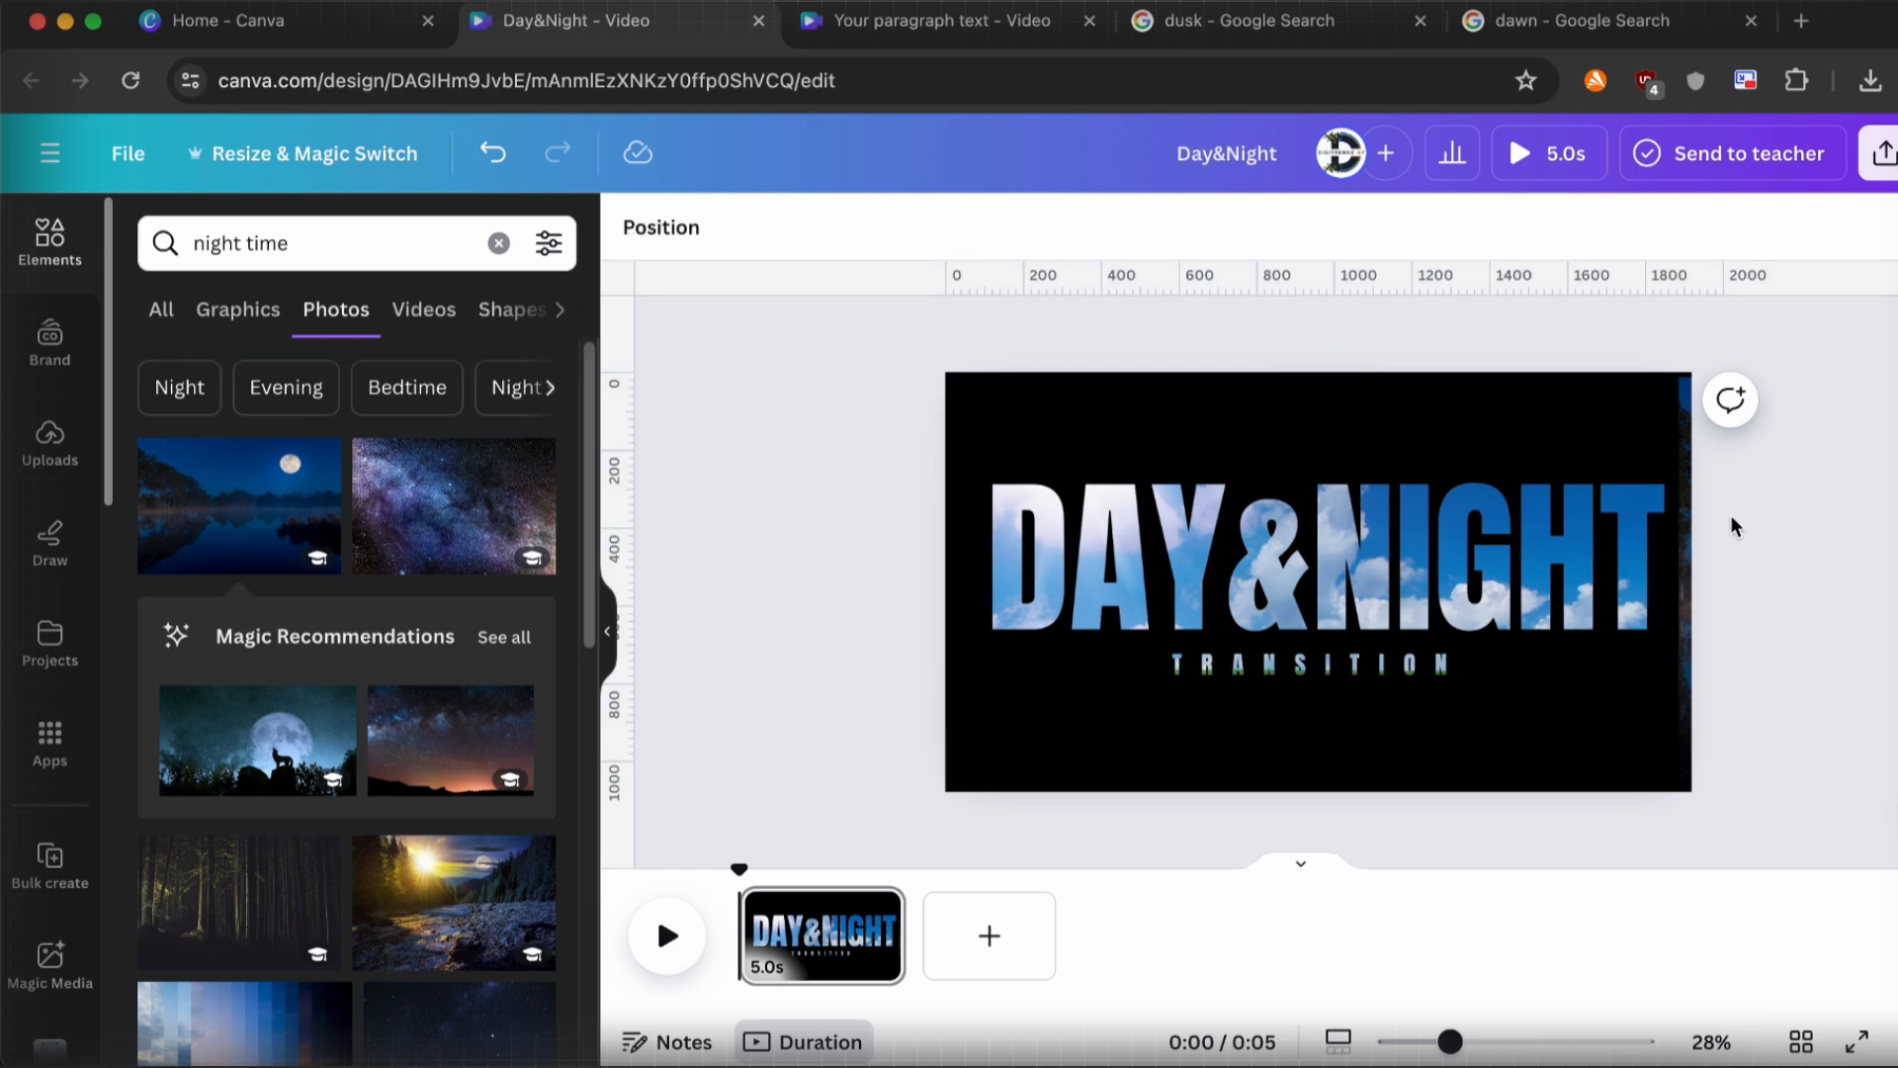
pyautogui.click(1686, 526)
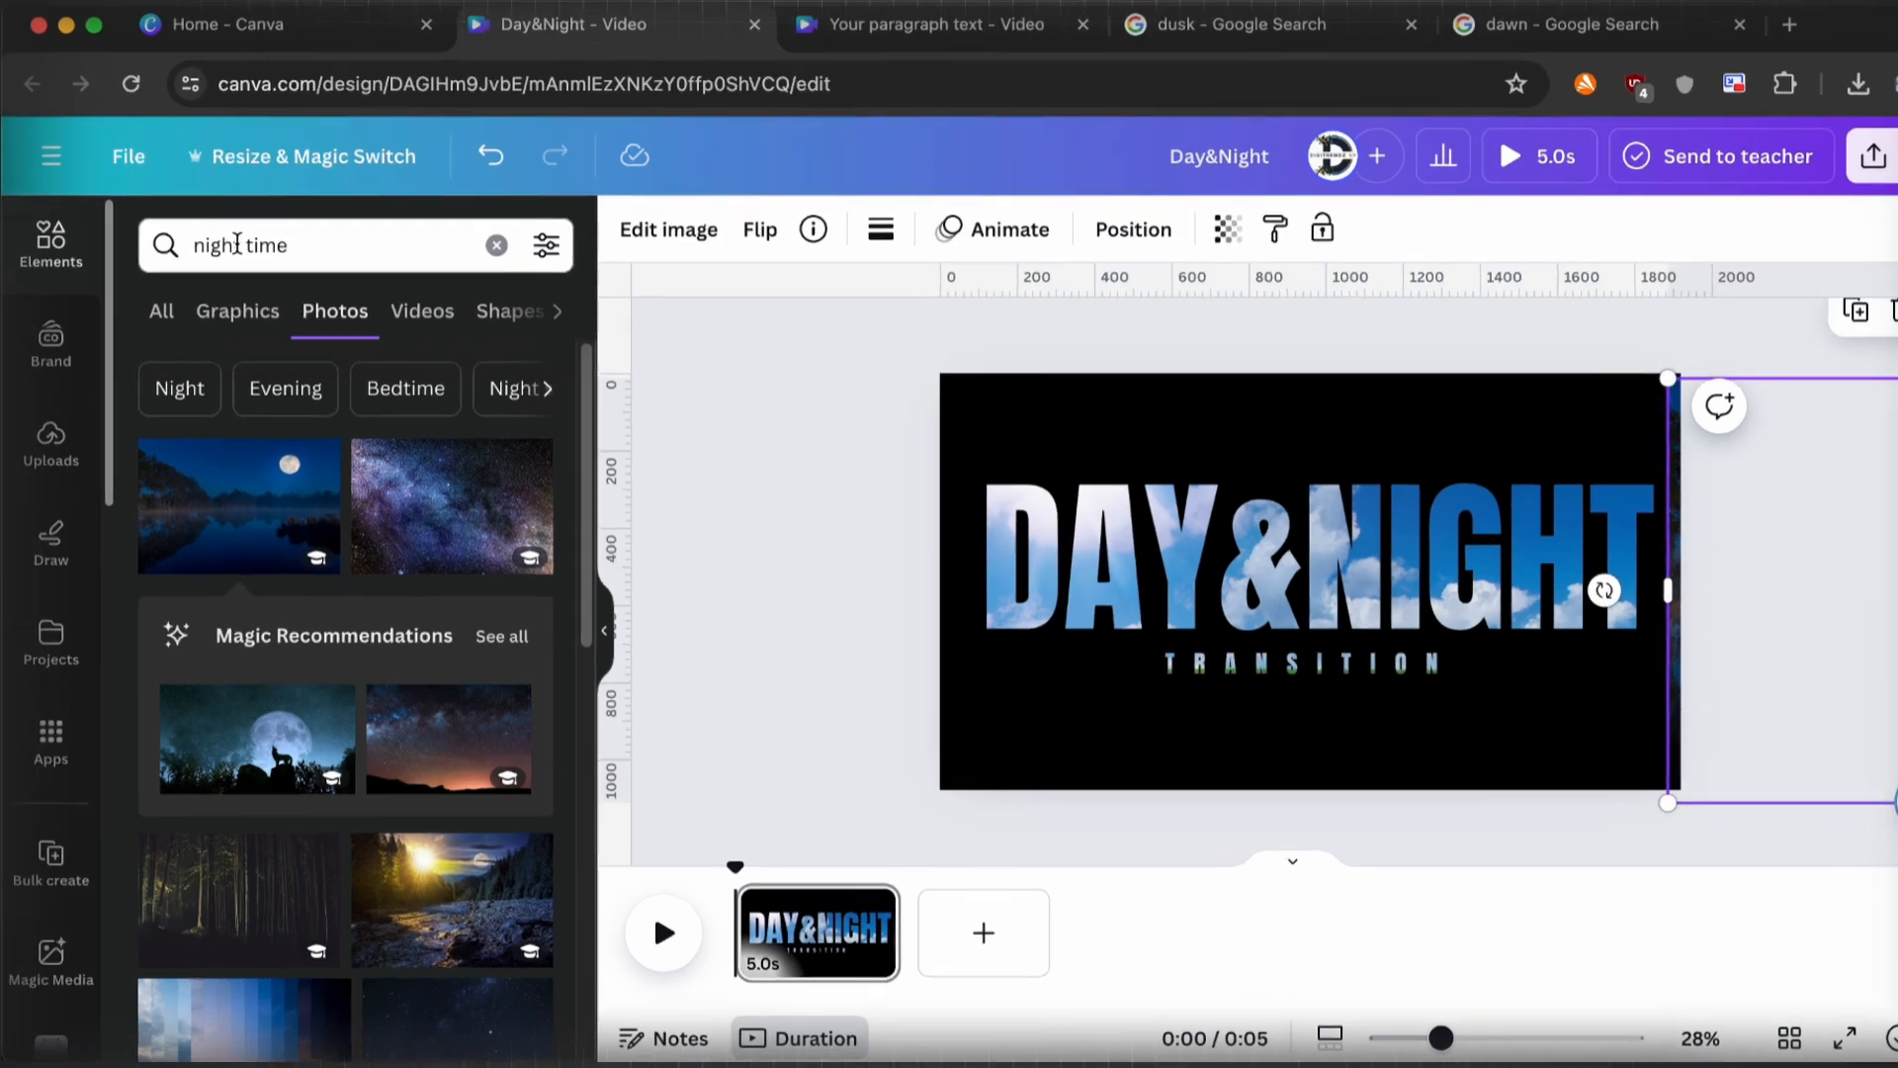
# Step: Search the photos for "evening time" and add the orange and purple sunset sky picture
pyautogui.moveTo(239, 243); pyautogui.dragTo(162, 221)
pyautogui.press('BackSpace')
pyautogui.write('evening')
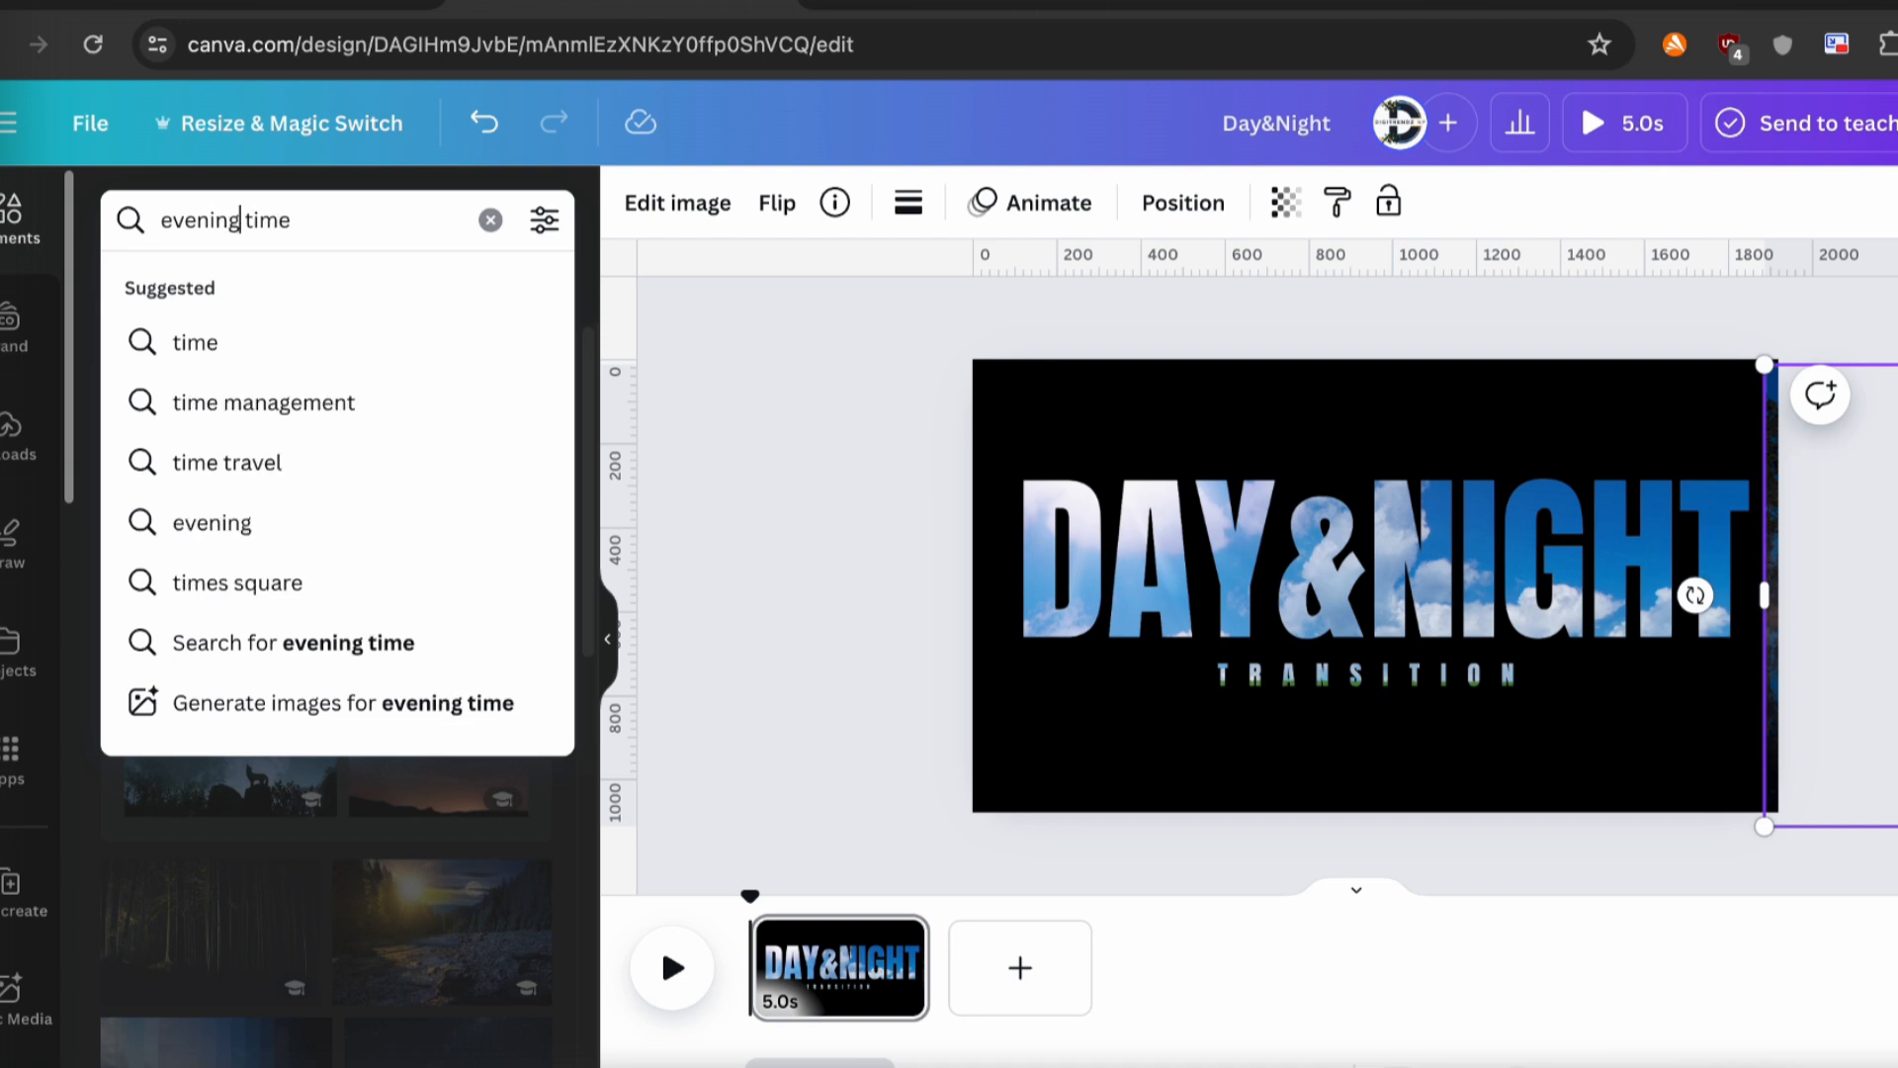
pyautogui.press('Return')
pyautogui.click(176, 527)
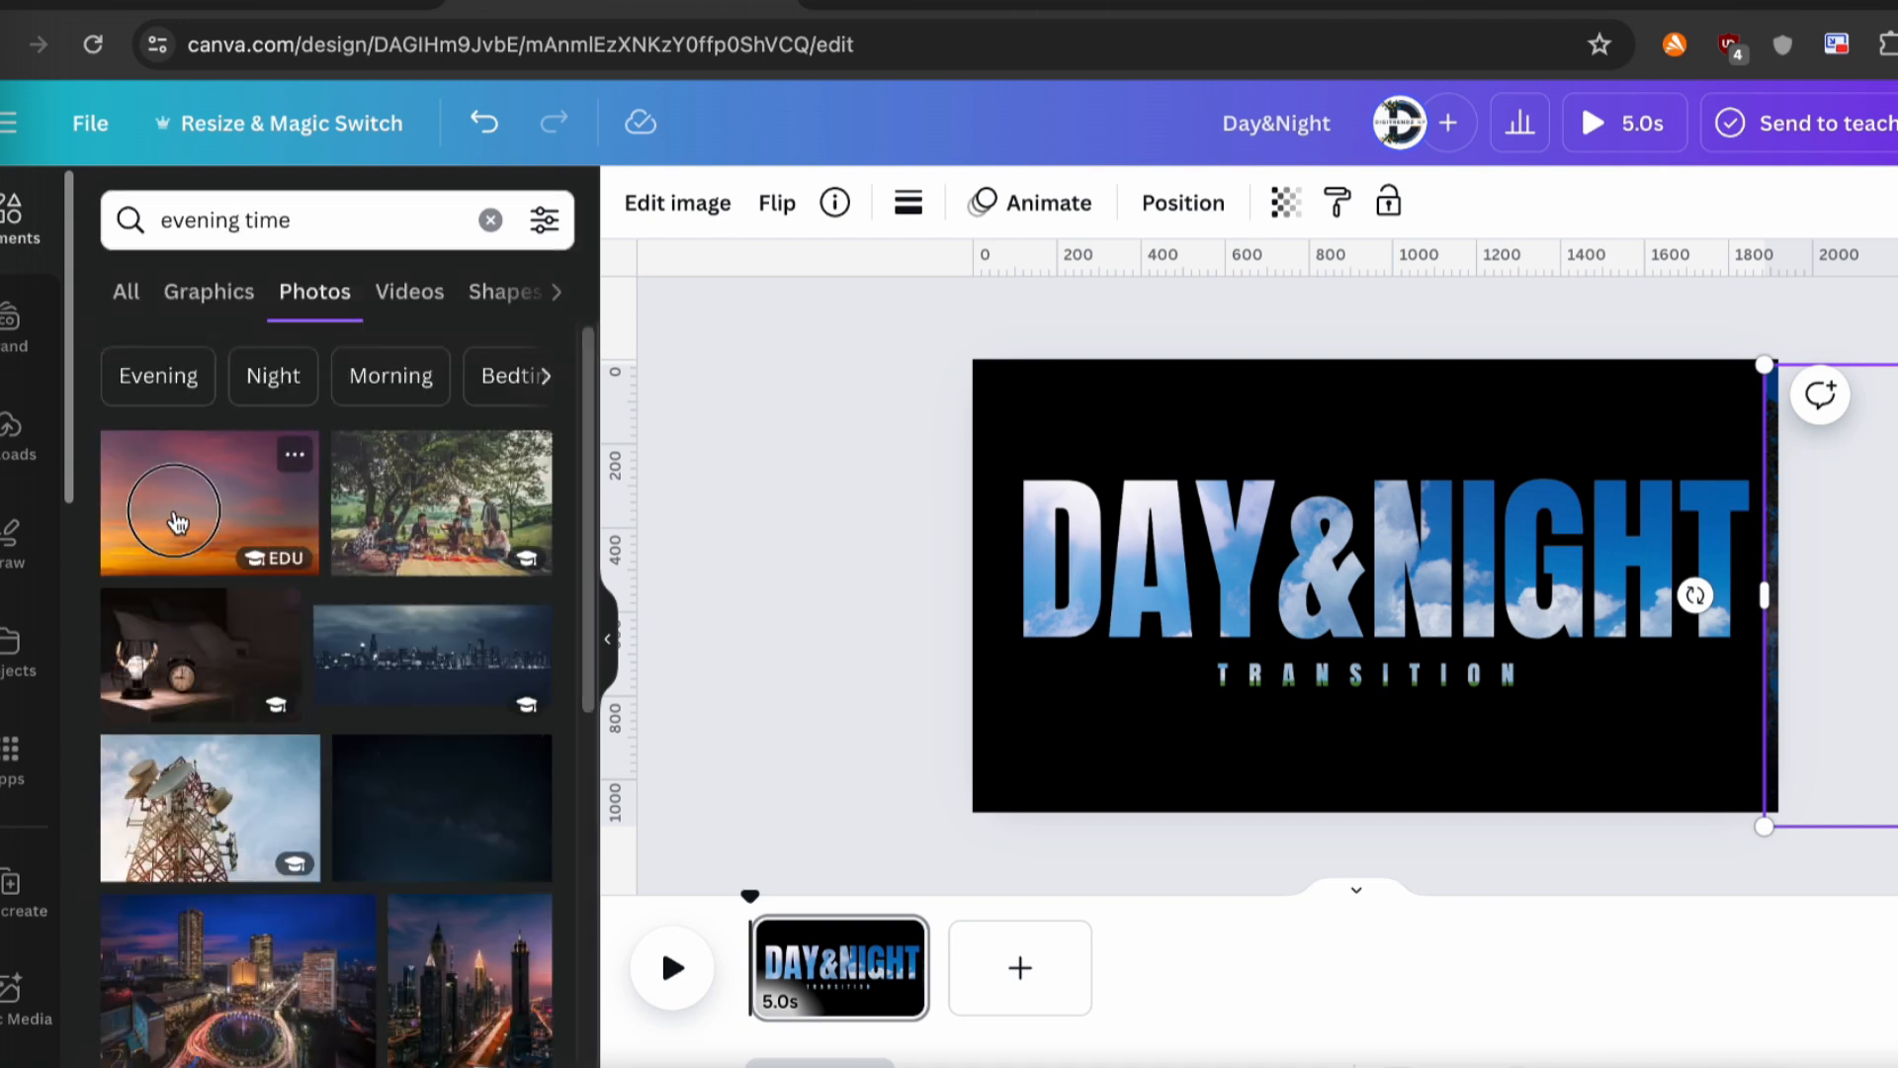
# Step: Enlarge the sunset photo to the page height and shift it towards the outside of the page's left edge
pyautogui.moveTo(1104, 407); pyautogui.dragTo(1042, 362)
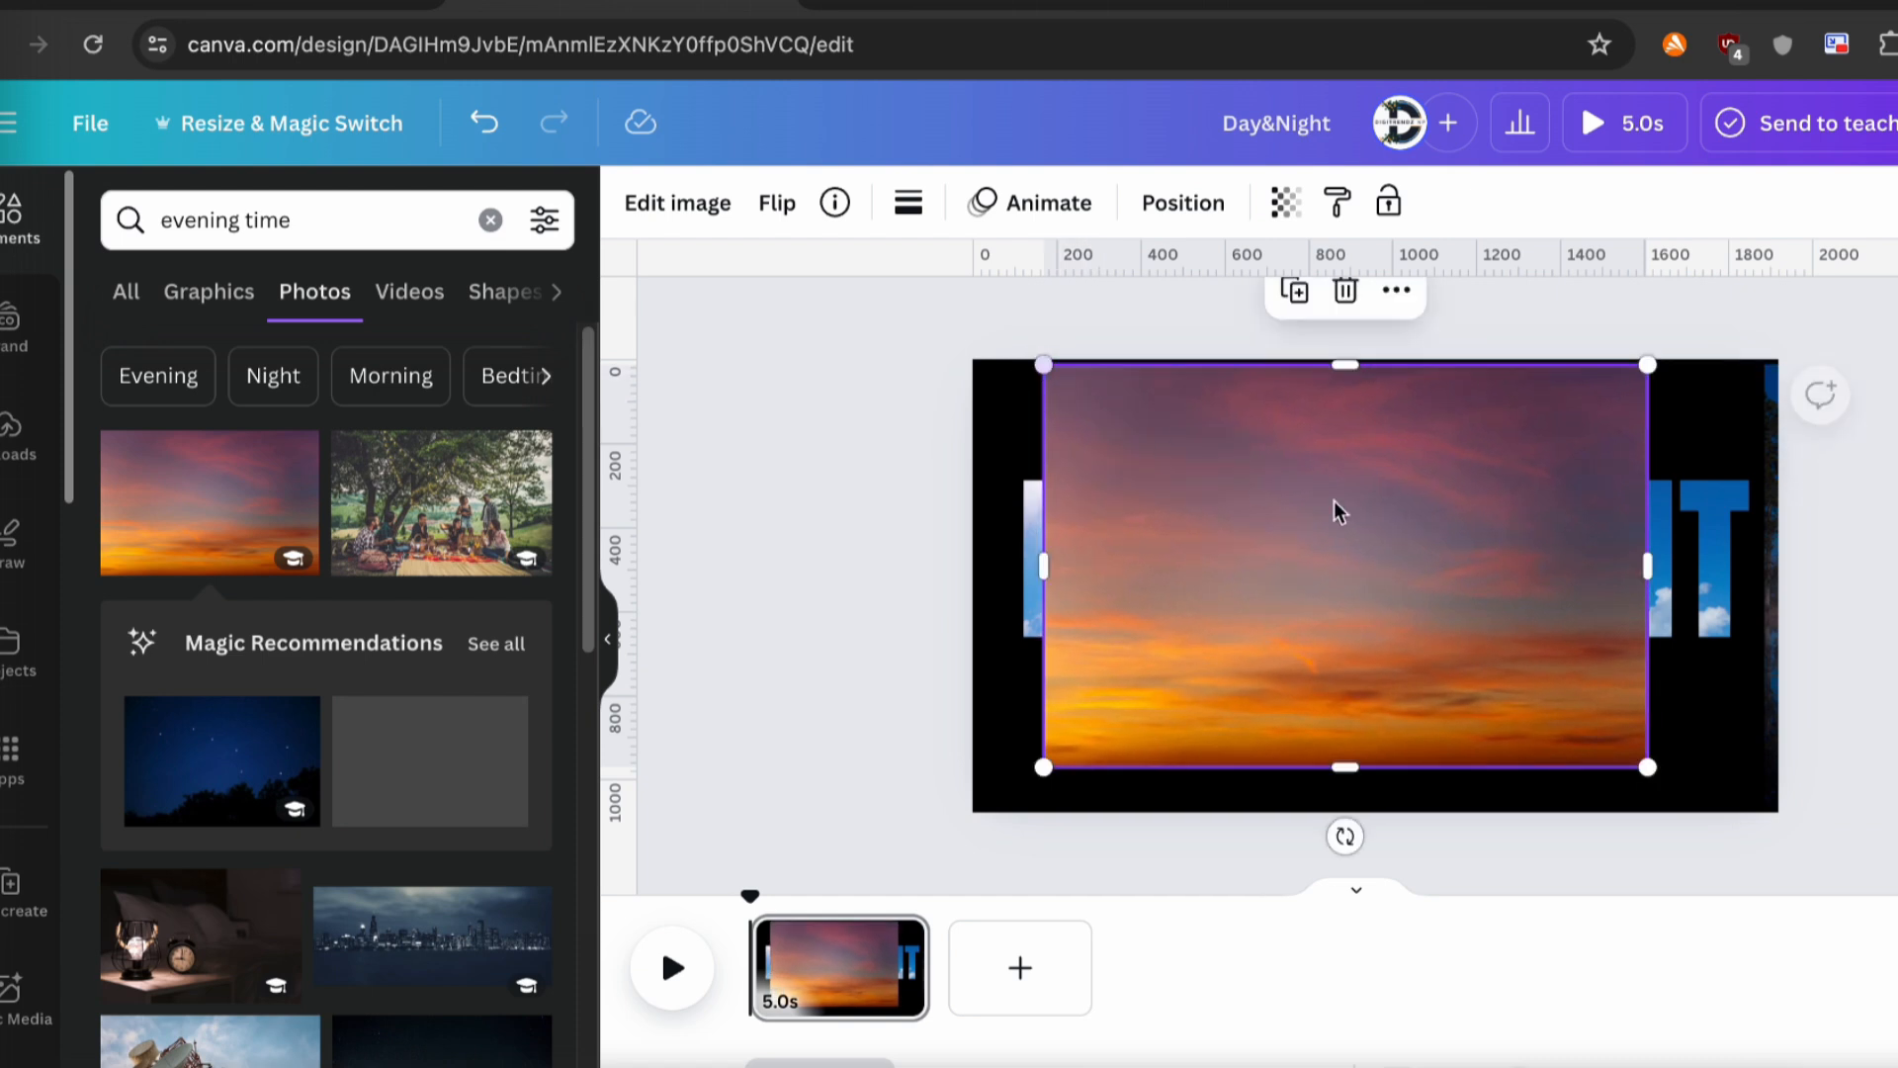
pyautogui.moveTo(1042, 767); pyautogui.dragTo(975, 813)
pyautogui.moveTo(1352, 675); pyautogui.dragTo(707, 657)
# Step: Move the DAY&NIGHT cutout layer above the sunset, night and daytime photo layers
pyautogui.click(791, 648)
pyautogui.moveTo(331, 602); pyautogui.dragTo(330, 390)
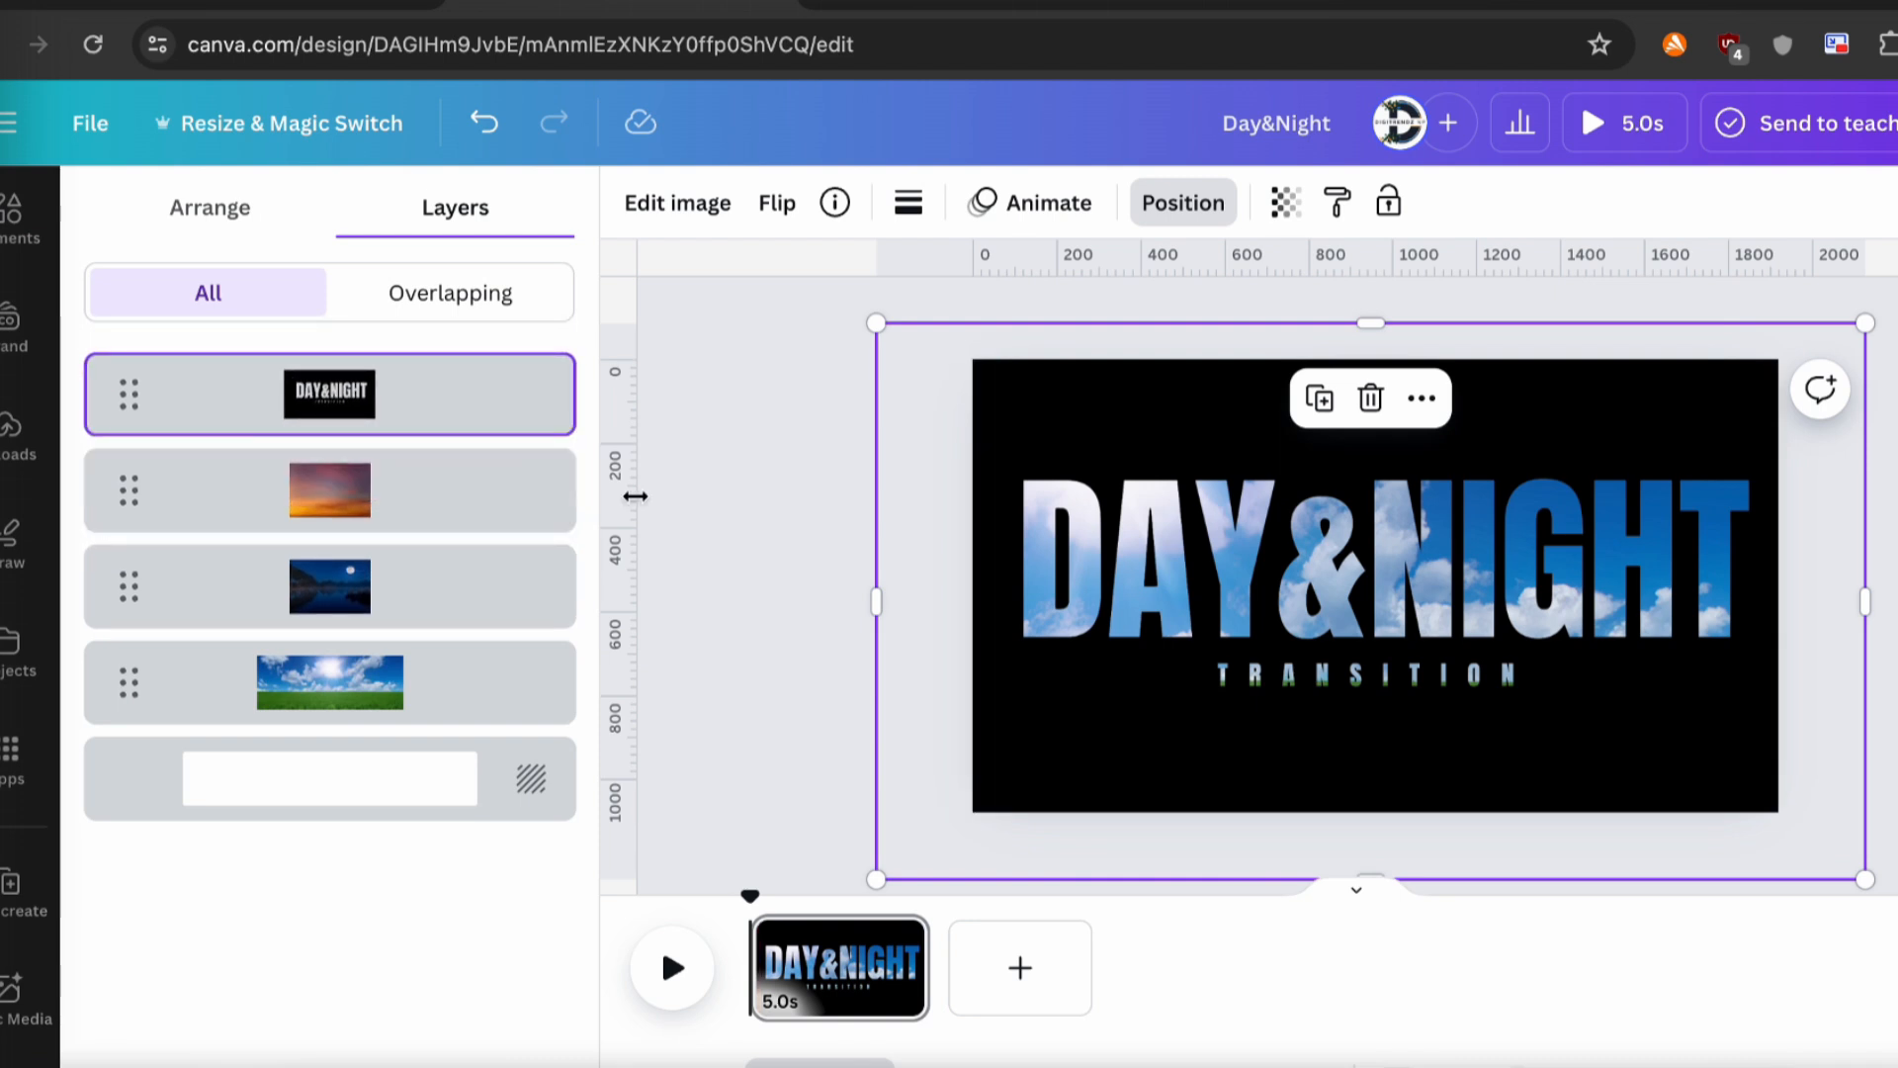
# Step: Shorten the page's duration to 3.0 seconds
pyautogui.moveTo(926, 967); pyautogui.dragTo(813, 949)
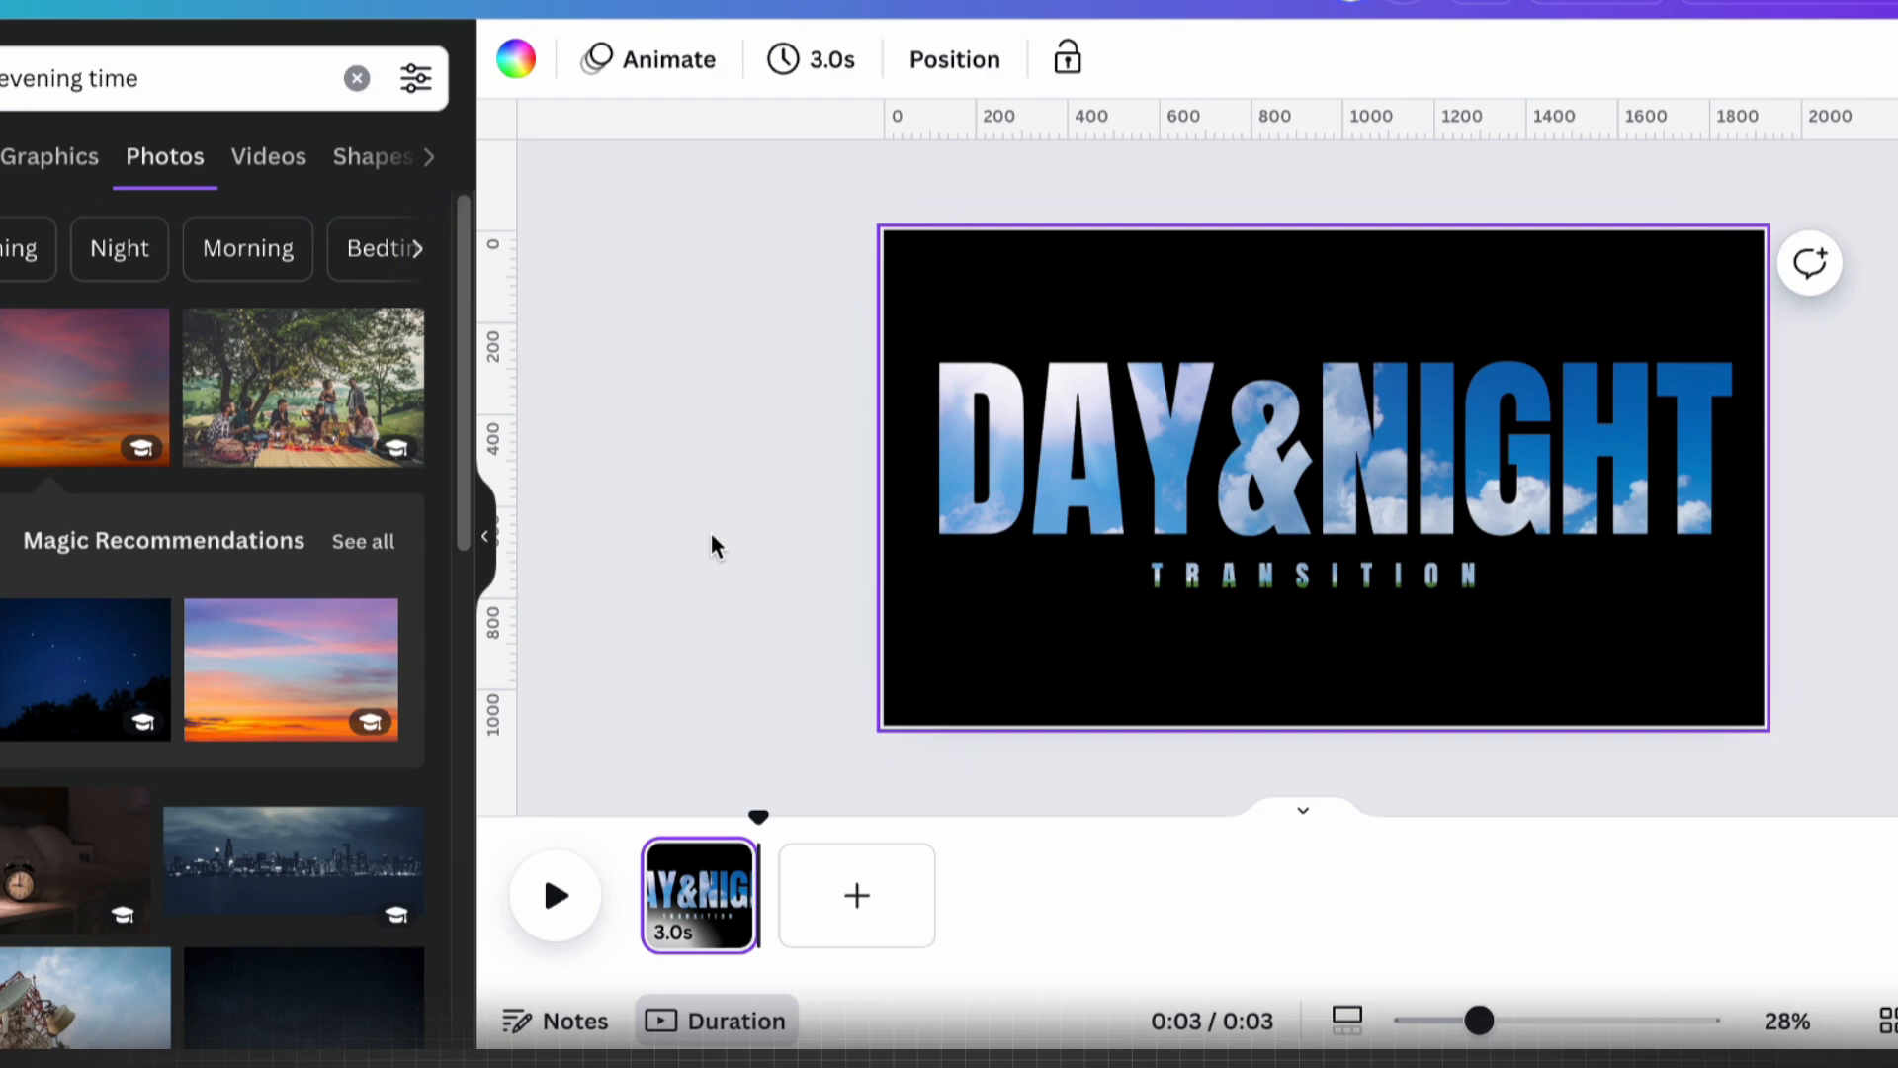
pyautogui.click(730, 505)
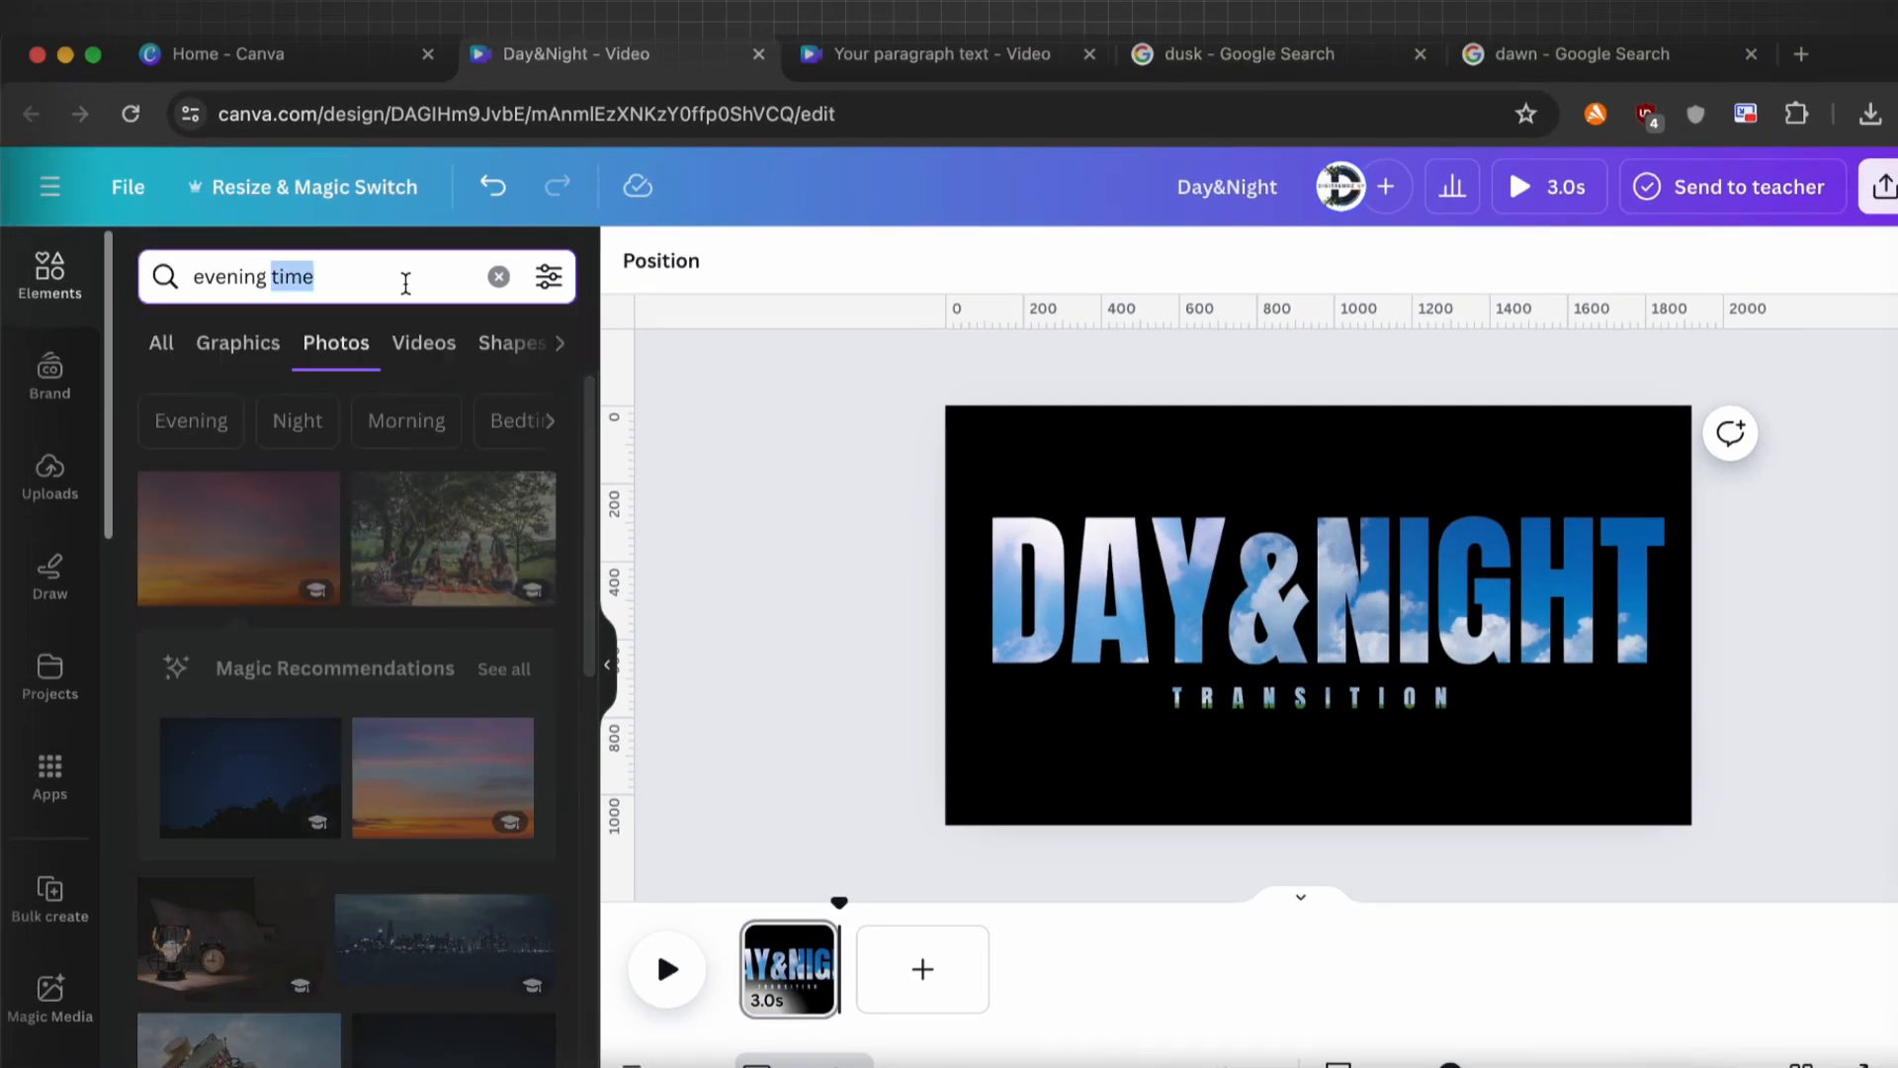
# Step: Add a square shape to the page, reshape it into a tall narrow bar and place it just after the T of NIGHT
pyautogui.tripleClick(244, 82)
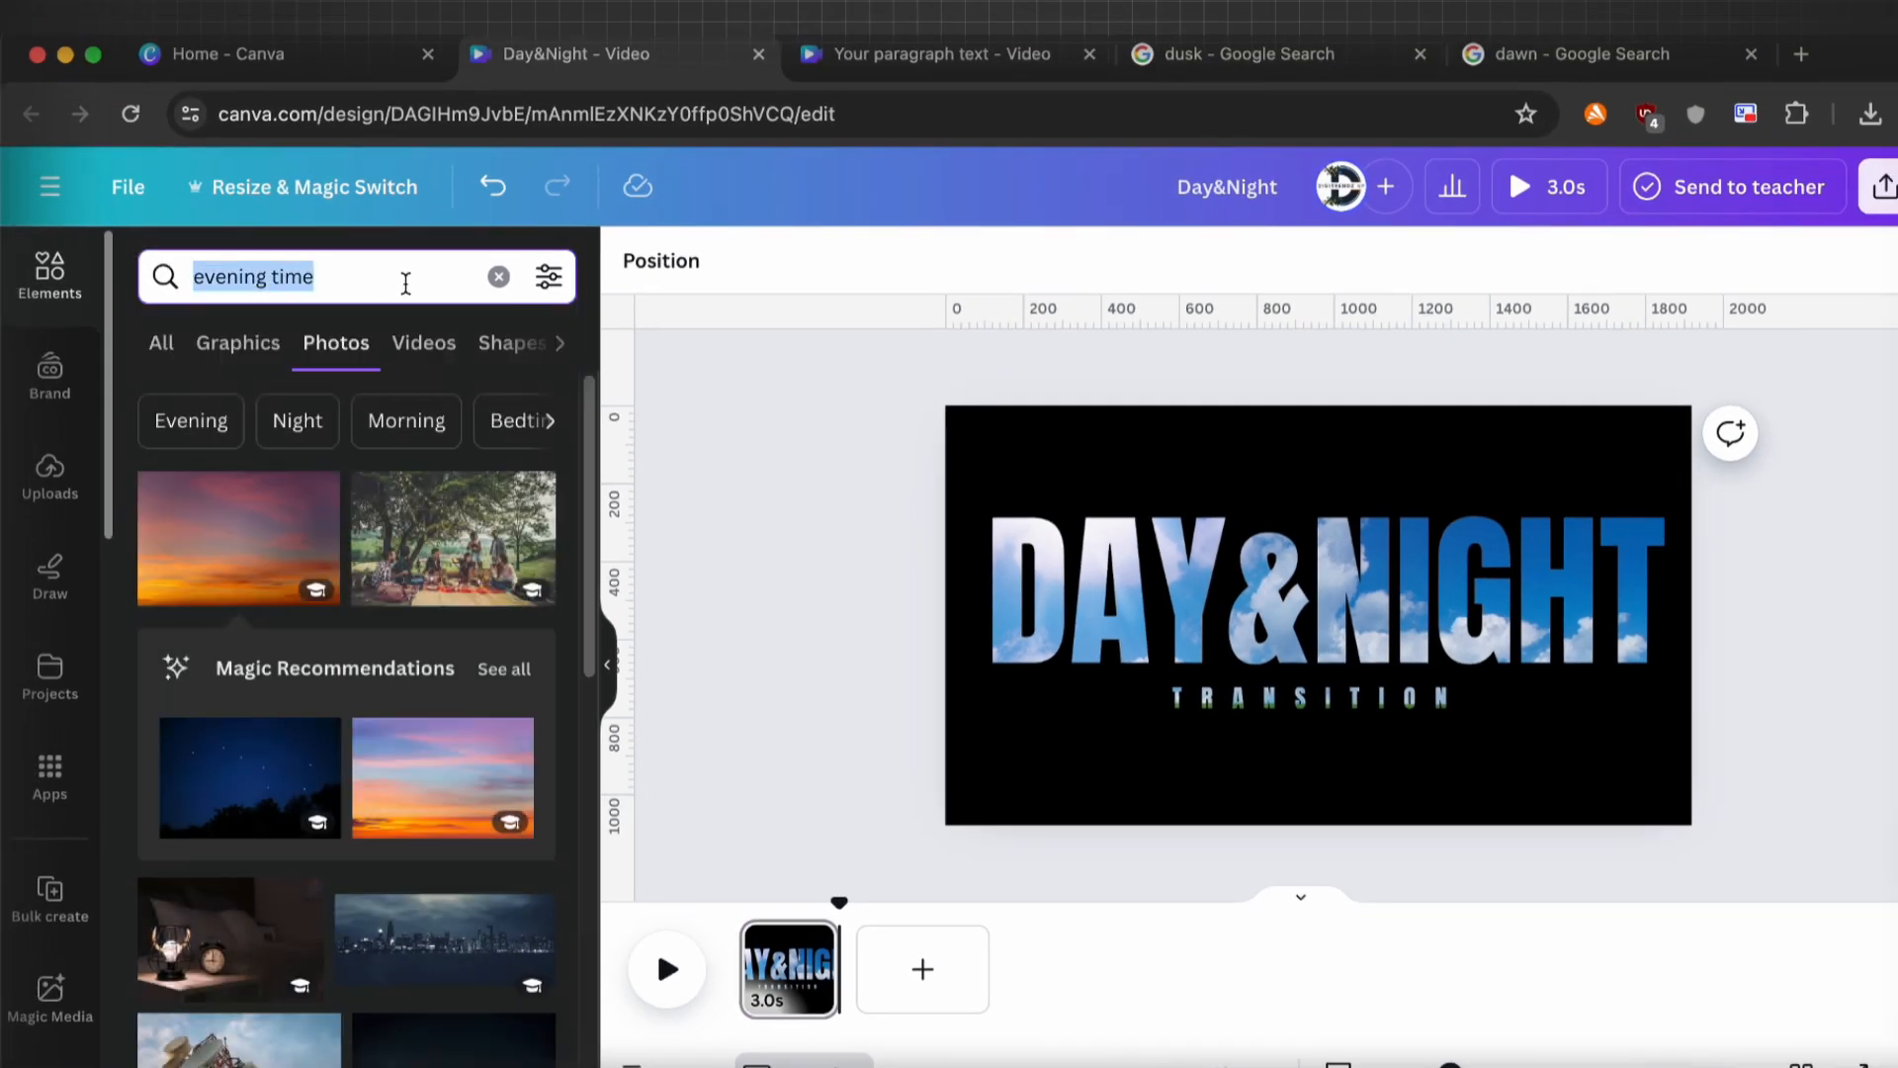
pyautogui.write('re')
pyautogui.click(394, 386)
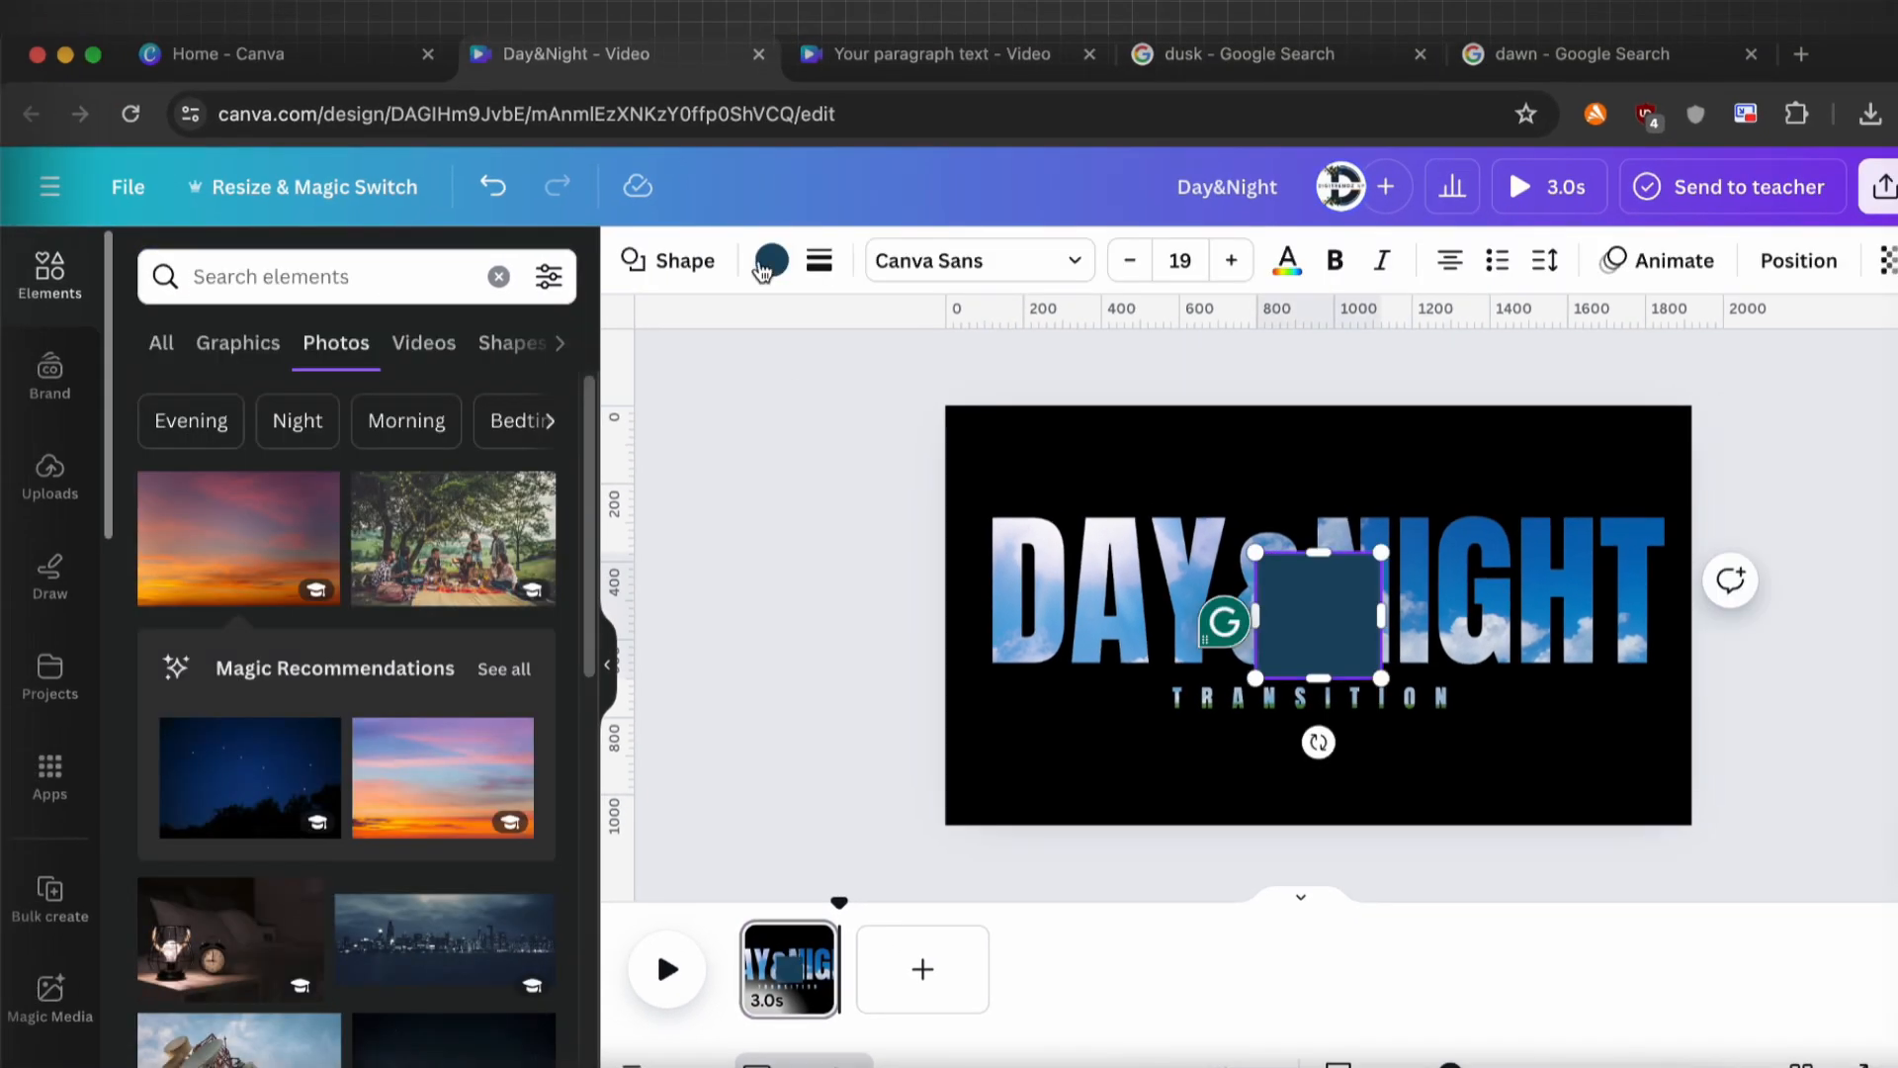
pyautogui.click(700, 265)
pyautogui.click(343, 856)
pyautogui.moveTo(1382, 552); pyautogui.dragTo(1345, 483)
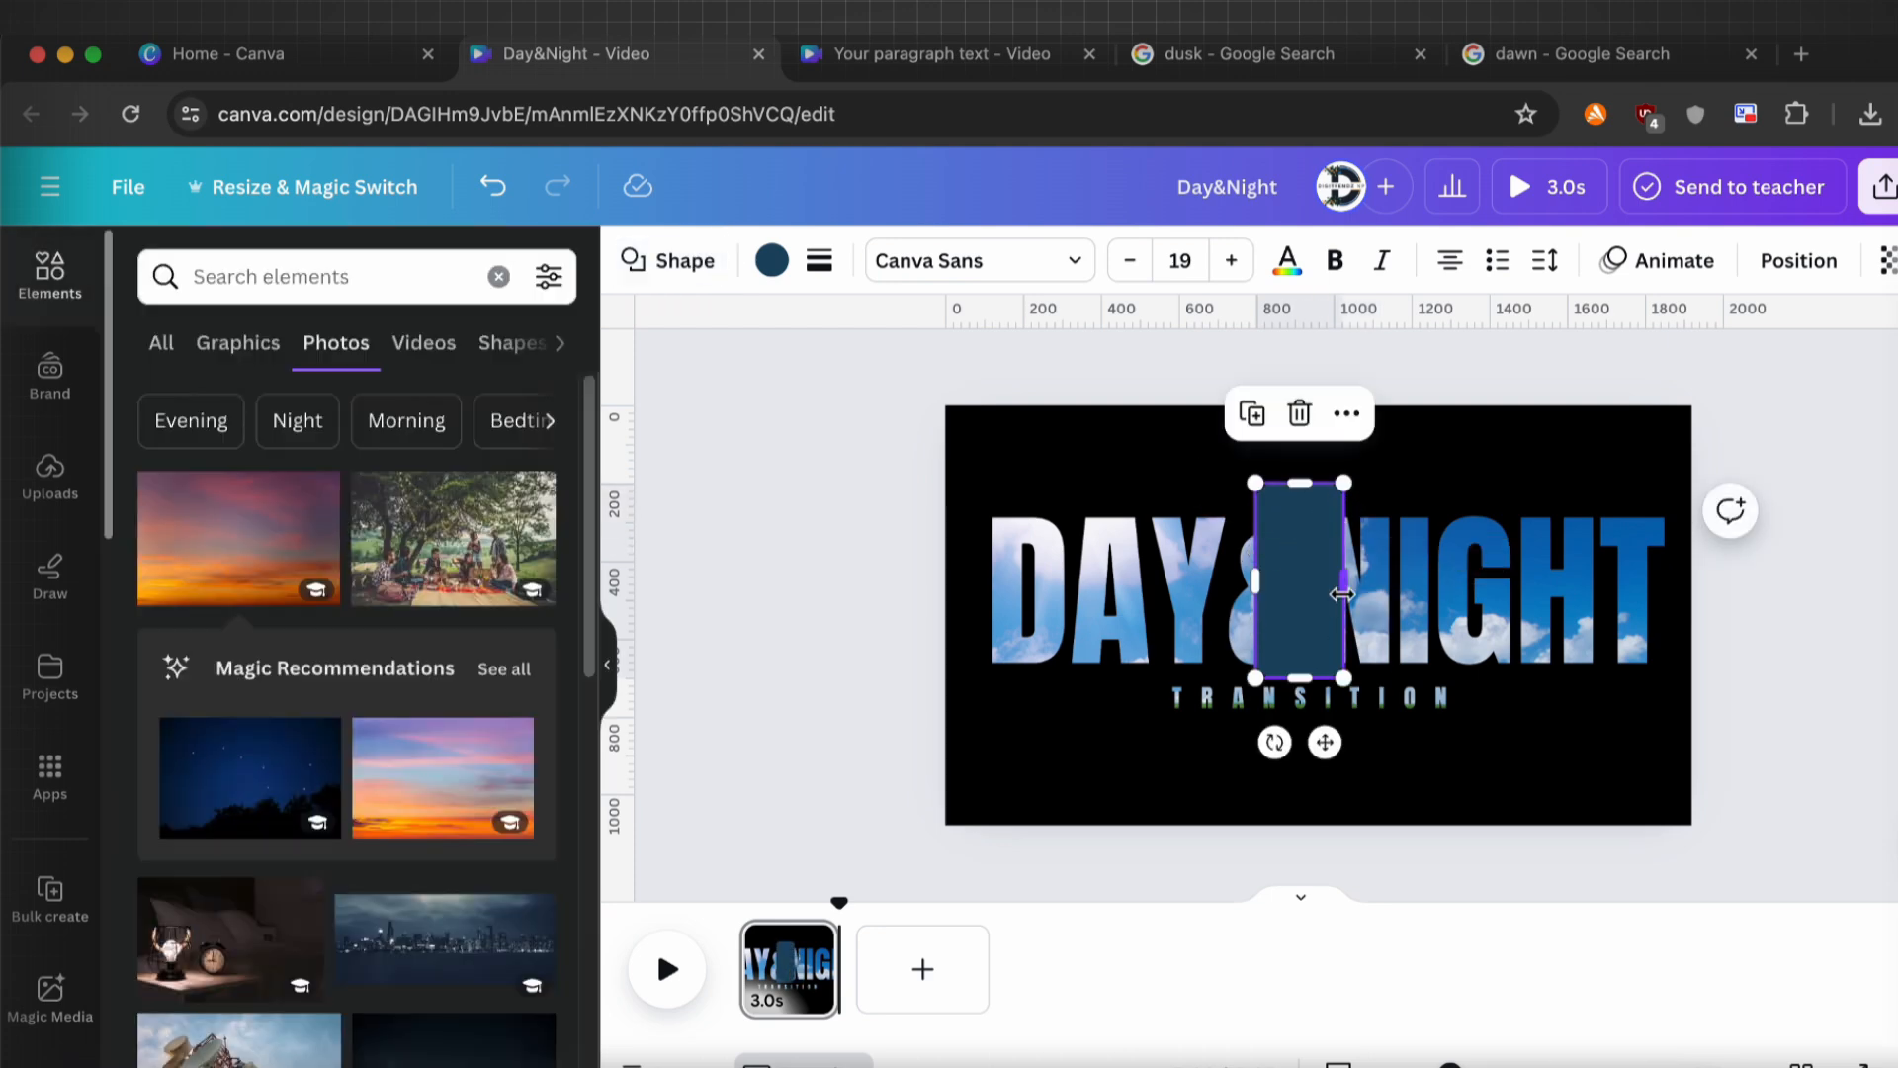
pyautogui.moveTo(1345, 593); pyautogui.dragTo(1276, 592)
pyautogui.moveTo(1172, 534); pyautogui.dragTo(1784, 535)
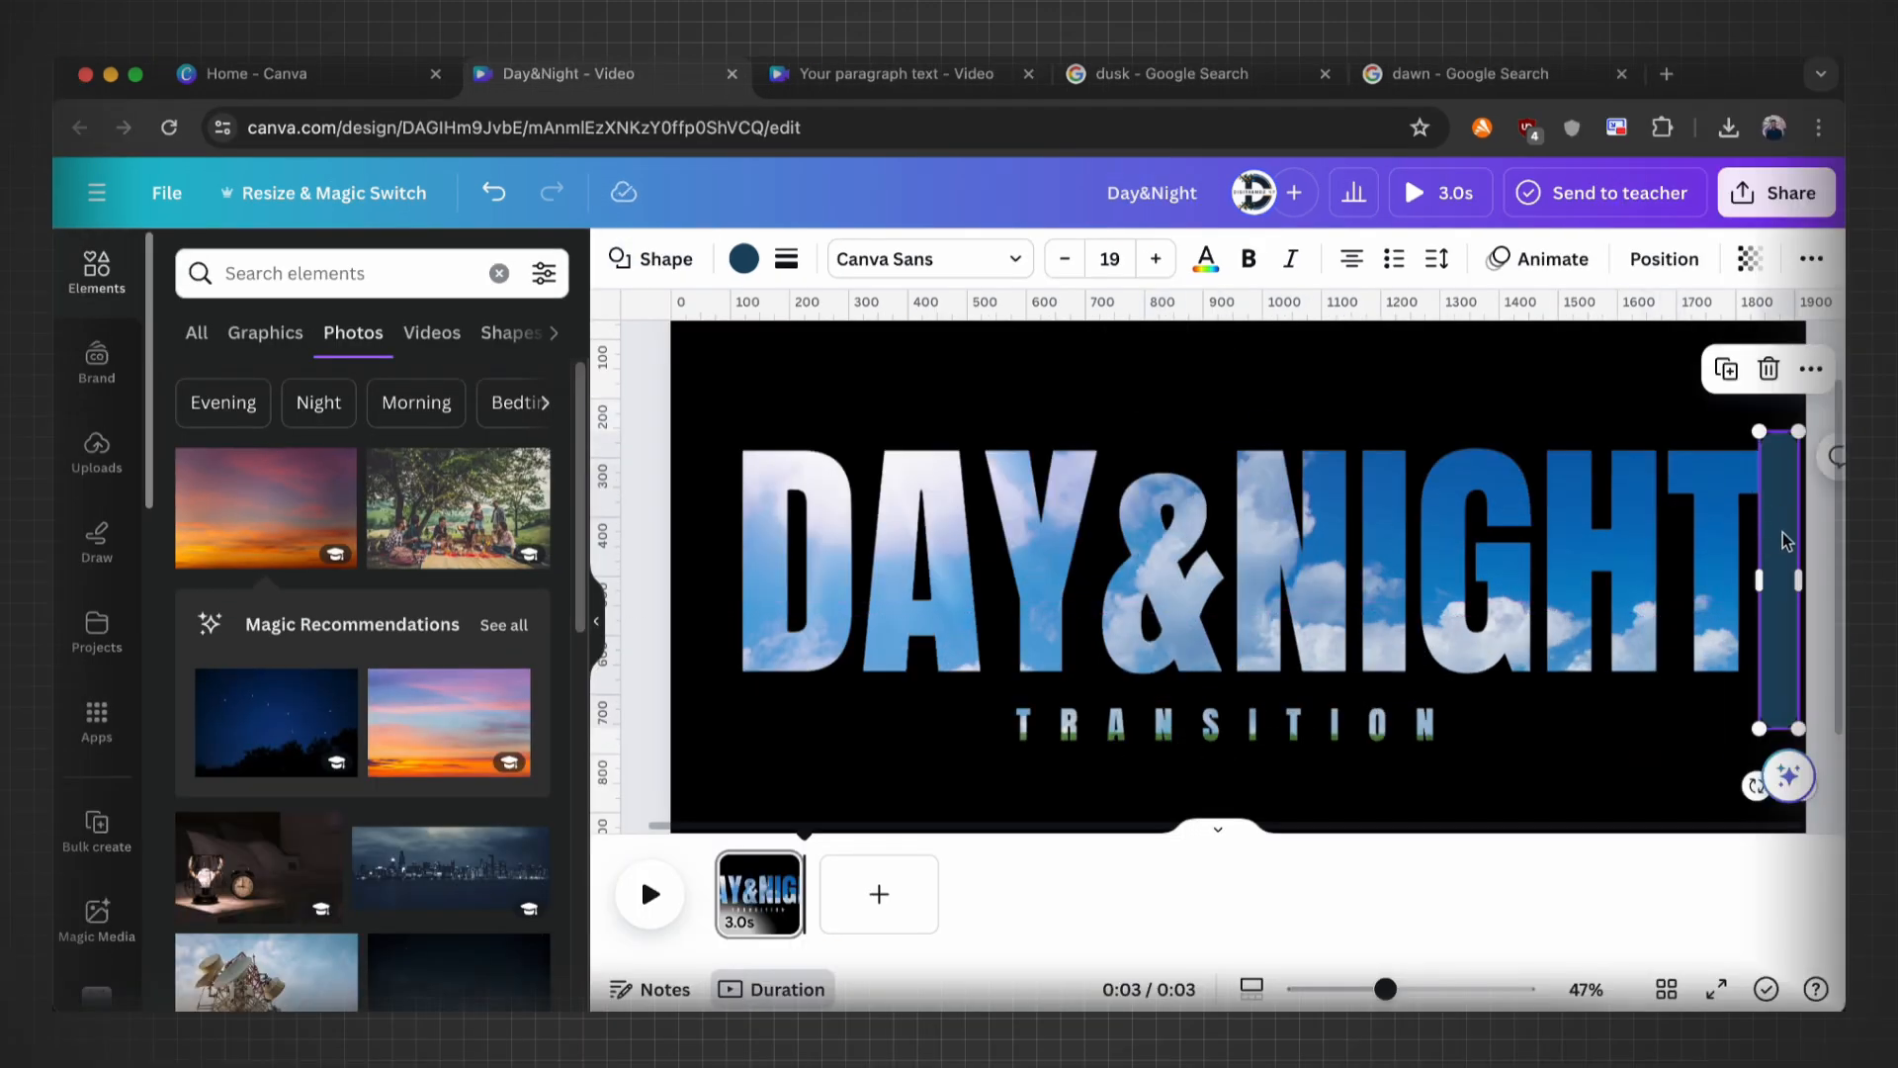
# Step: Slim the bar further and center it vertically in the gap between the T and the page's right edge
pyautogui.scroll(-3, 1783, 535)
pyautogui.moveTo(1592, 554); pyautogui.dragTo(1598, 554)
pyautogui.scroll(2, 1661, 593)
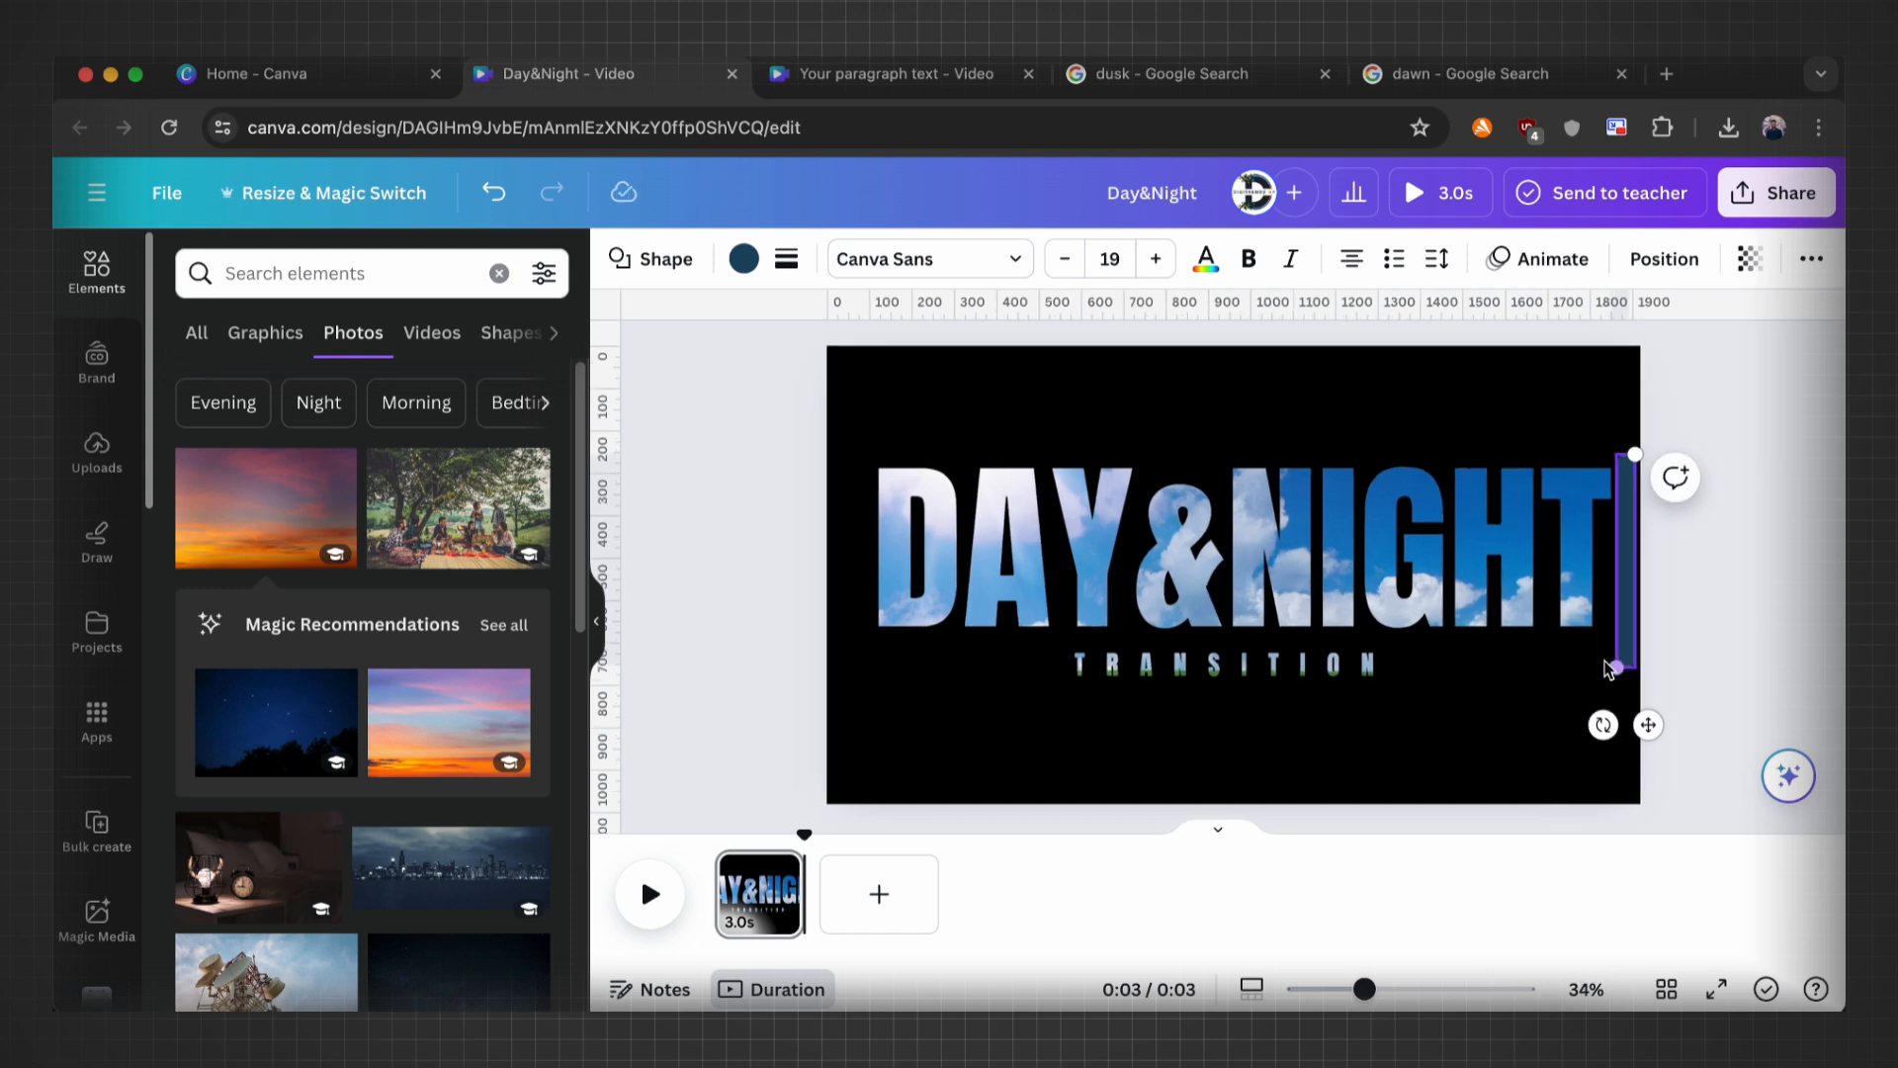
pyautogui.scroll(1, 1682, 621)
pyautogui.moveTo(1758, 615); pyautogui.dragTo(1759, 631)
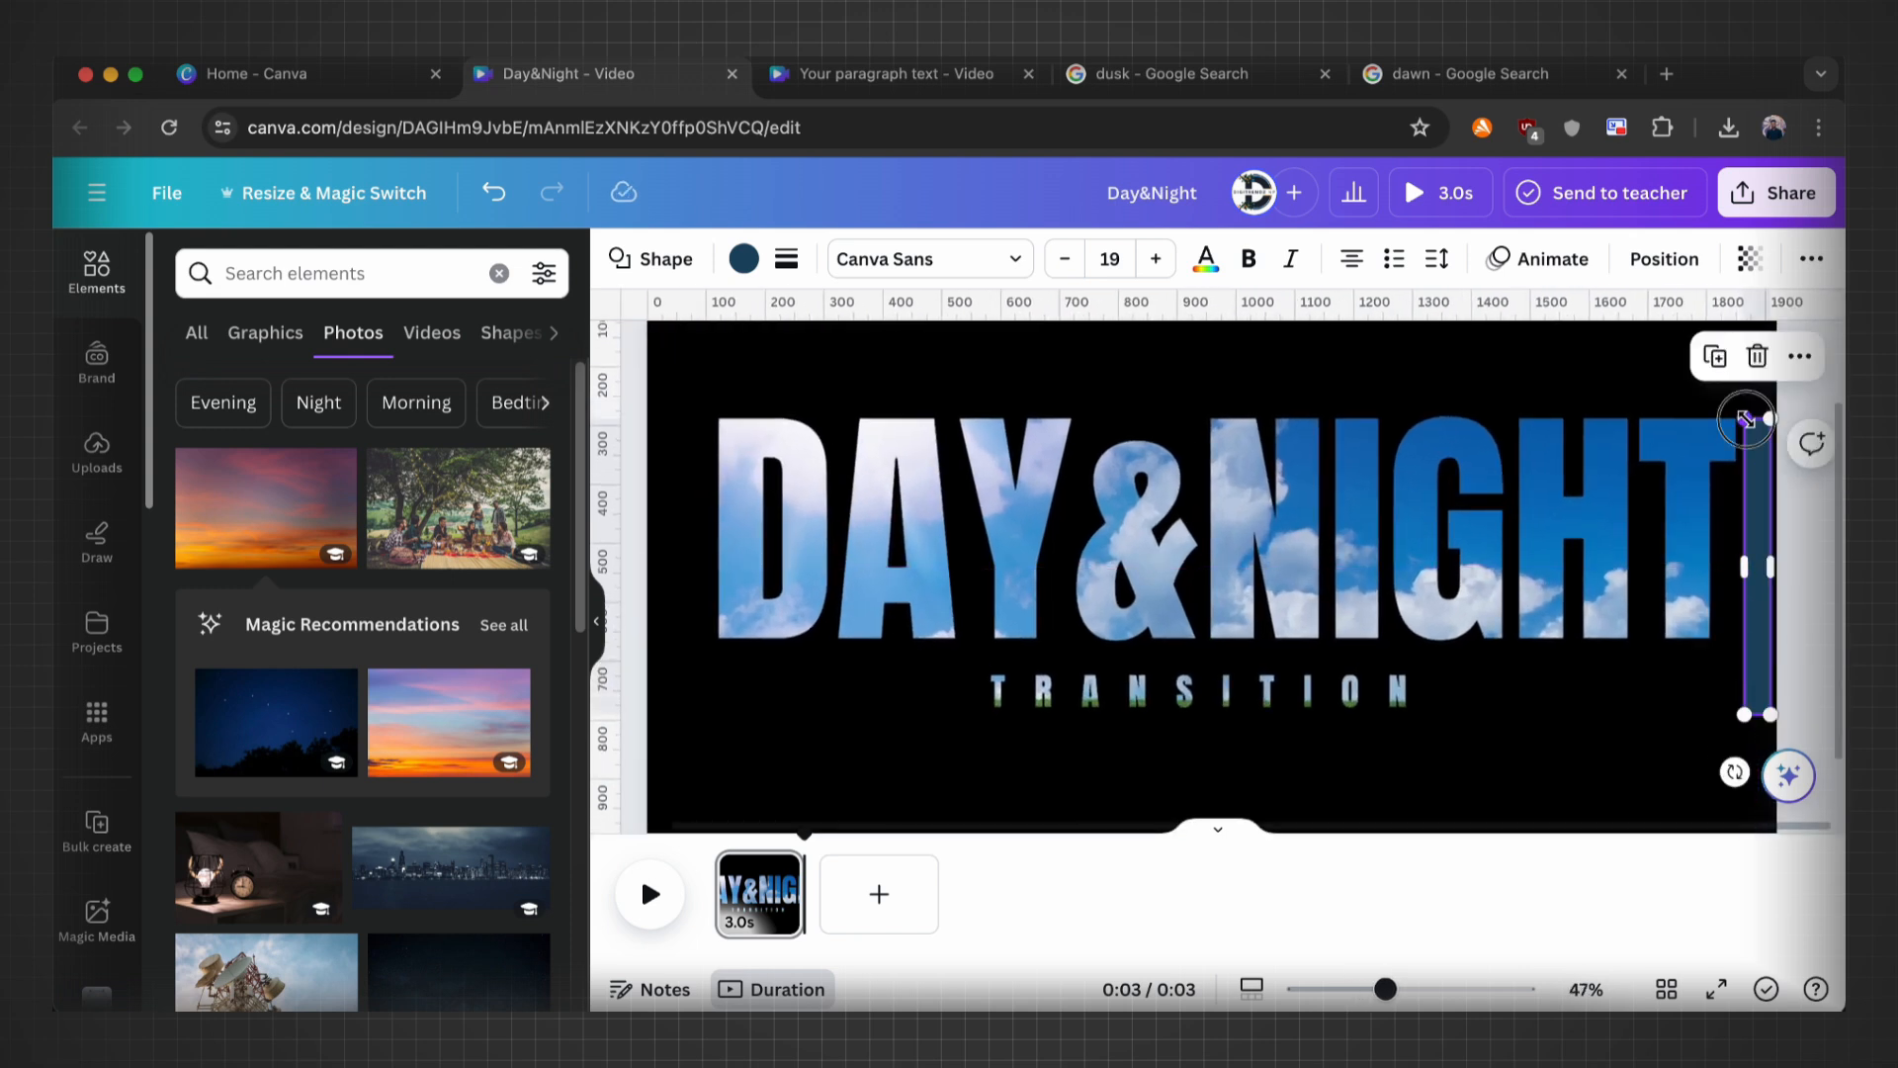
pyautogui.moveTo(1744, 418); pyautogui.dragTo(1737, 413)
pyautogui.moveTo(1769, 521); pyautogui.dragTo(1769, 604)
pyautogui.scroll(2, 1769, 635)
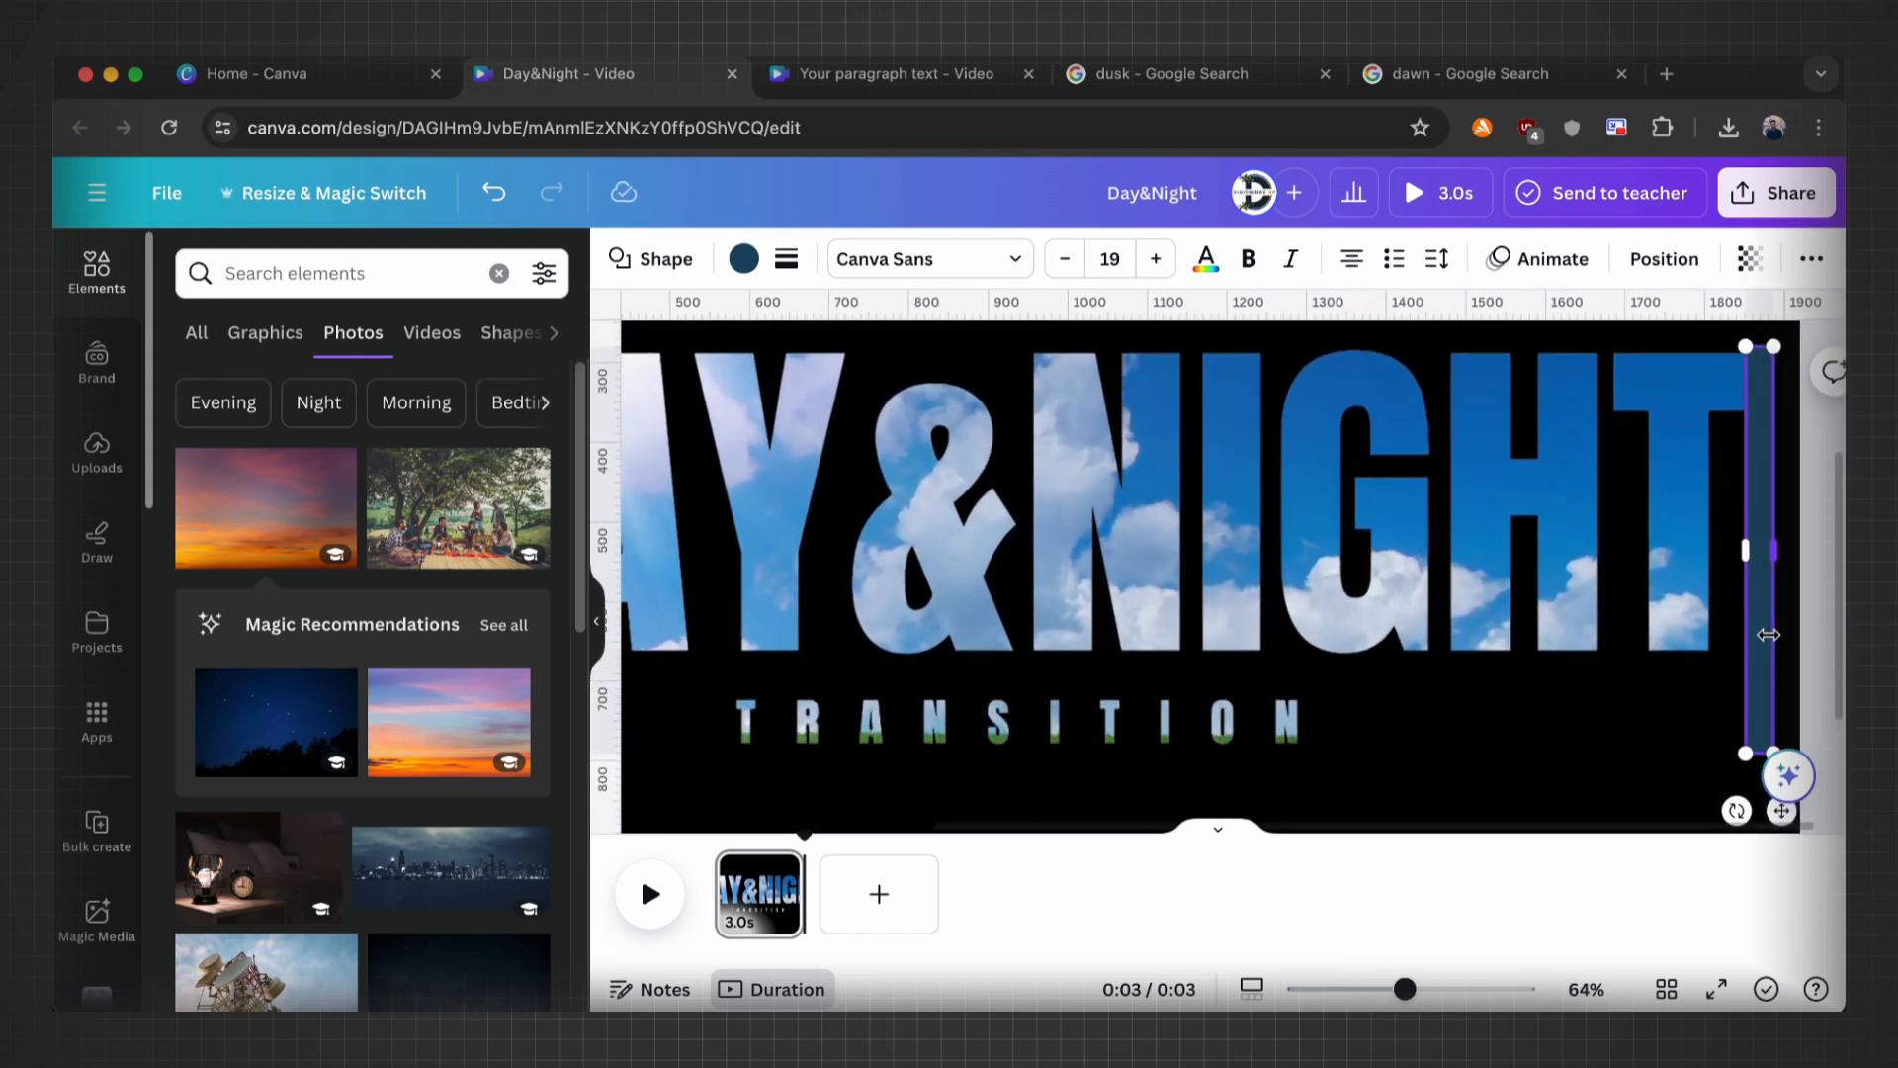
pyautogui.scroll(-4, 1755, 648)
# Step: Recolor the bar white and give it rounded ends
pyautogui.click(743, 258)
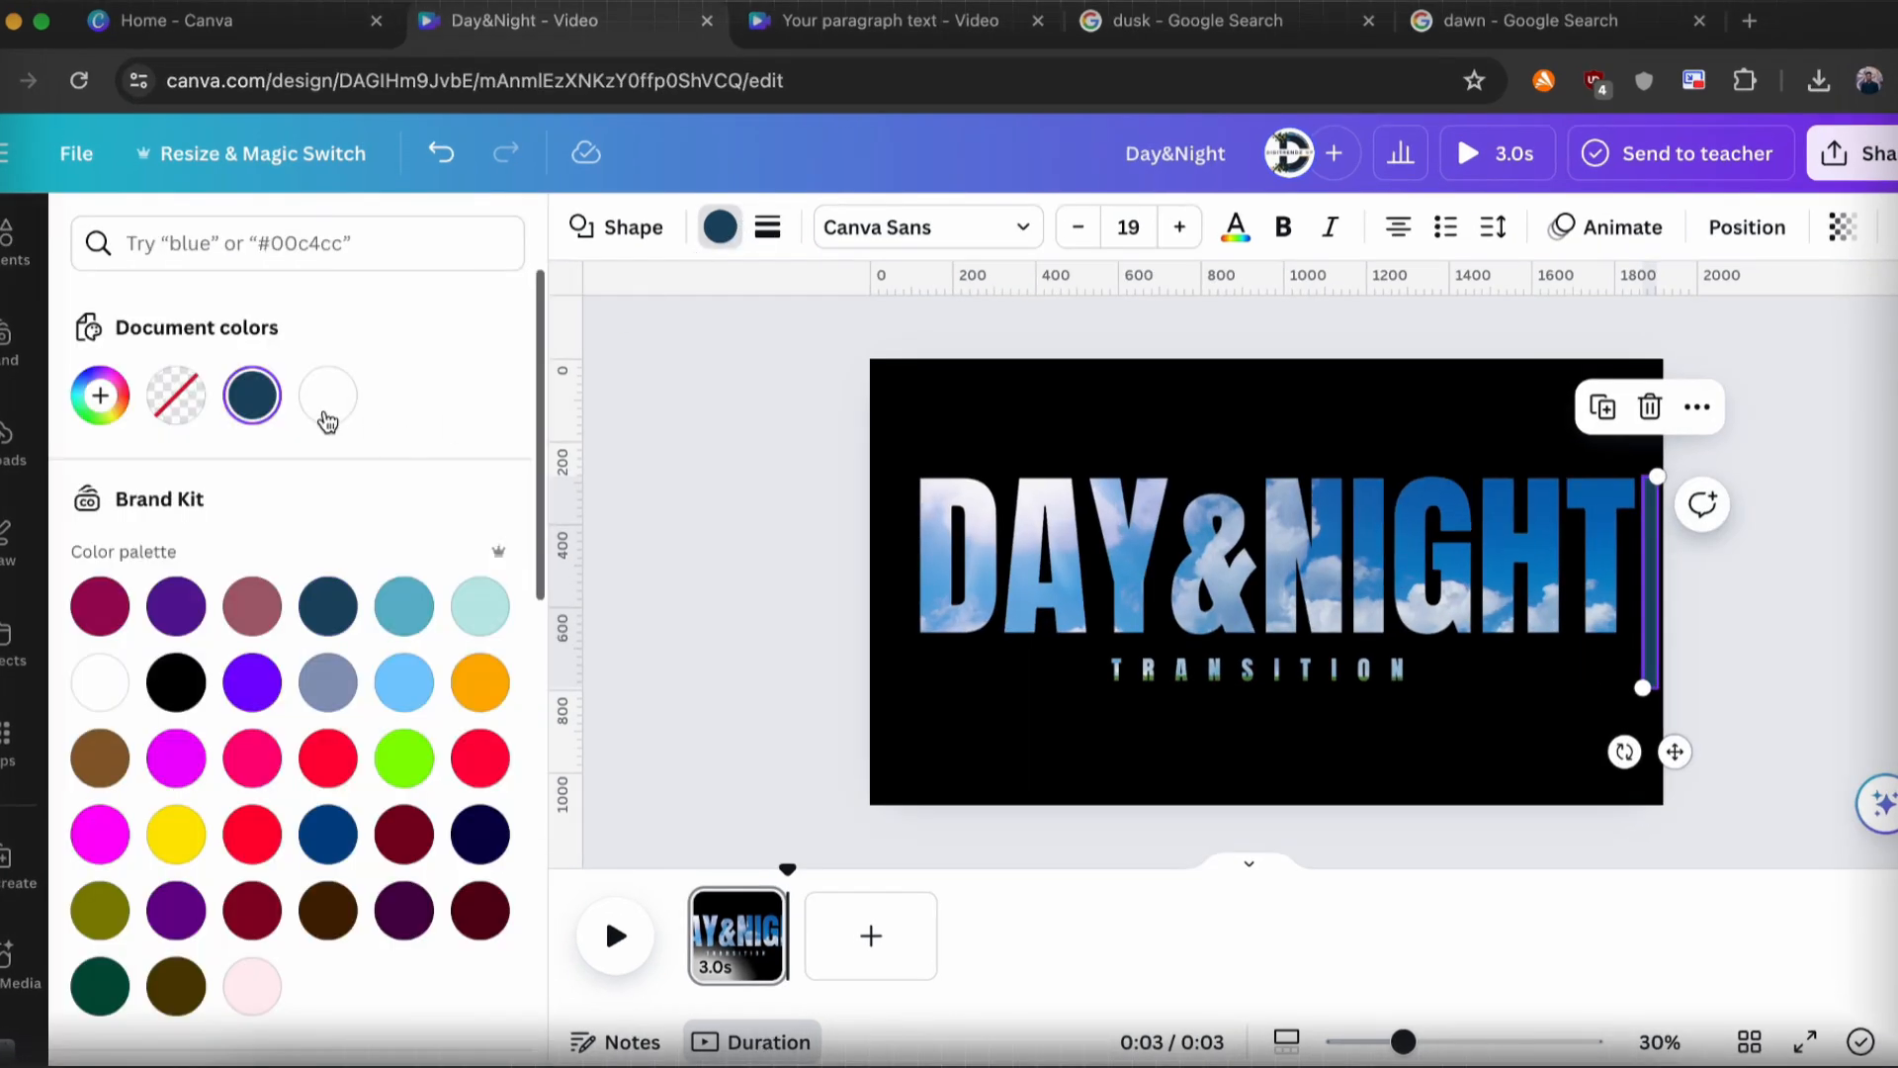
pyautogui.click(792, 510)
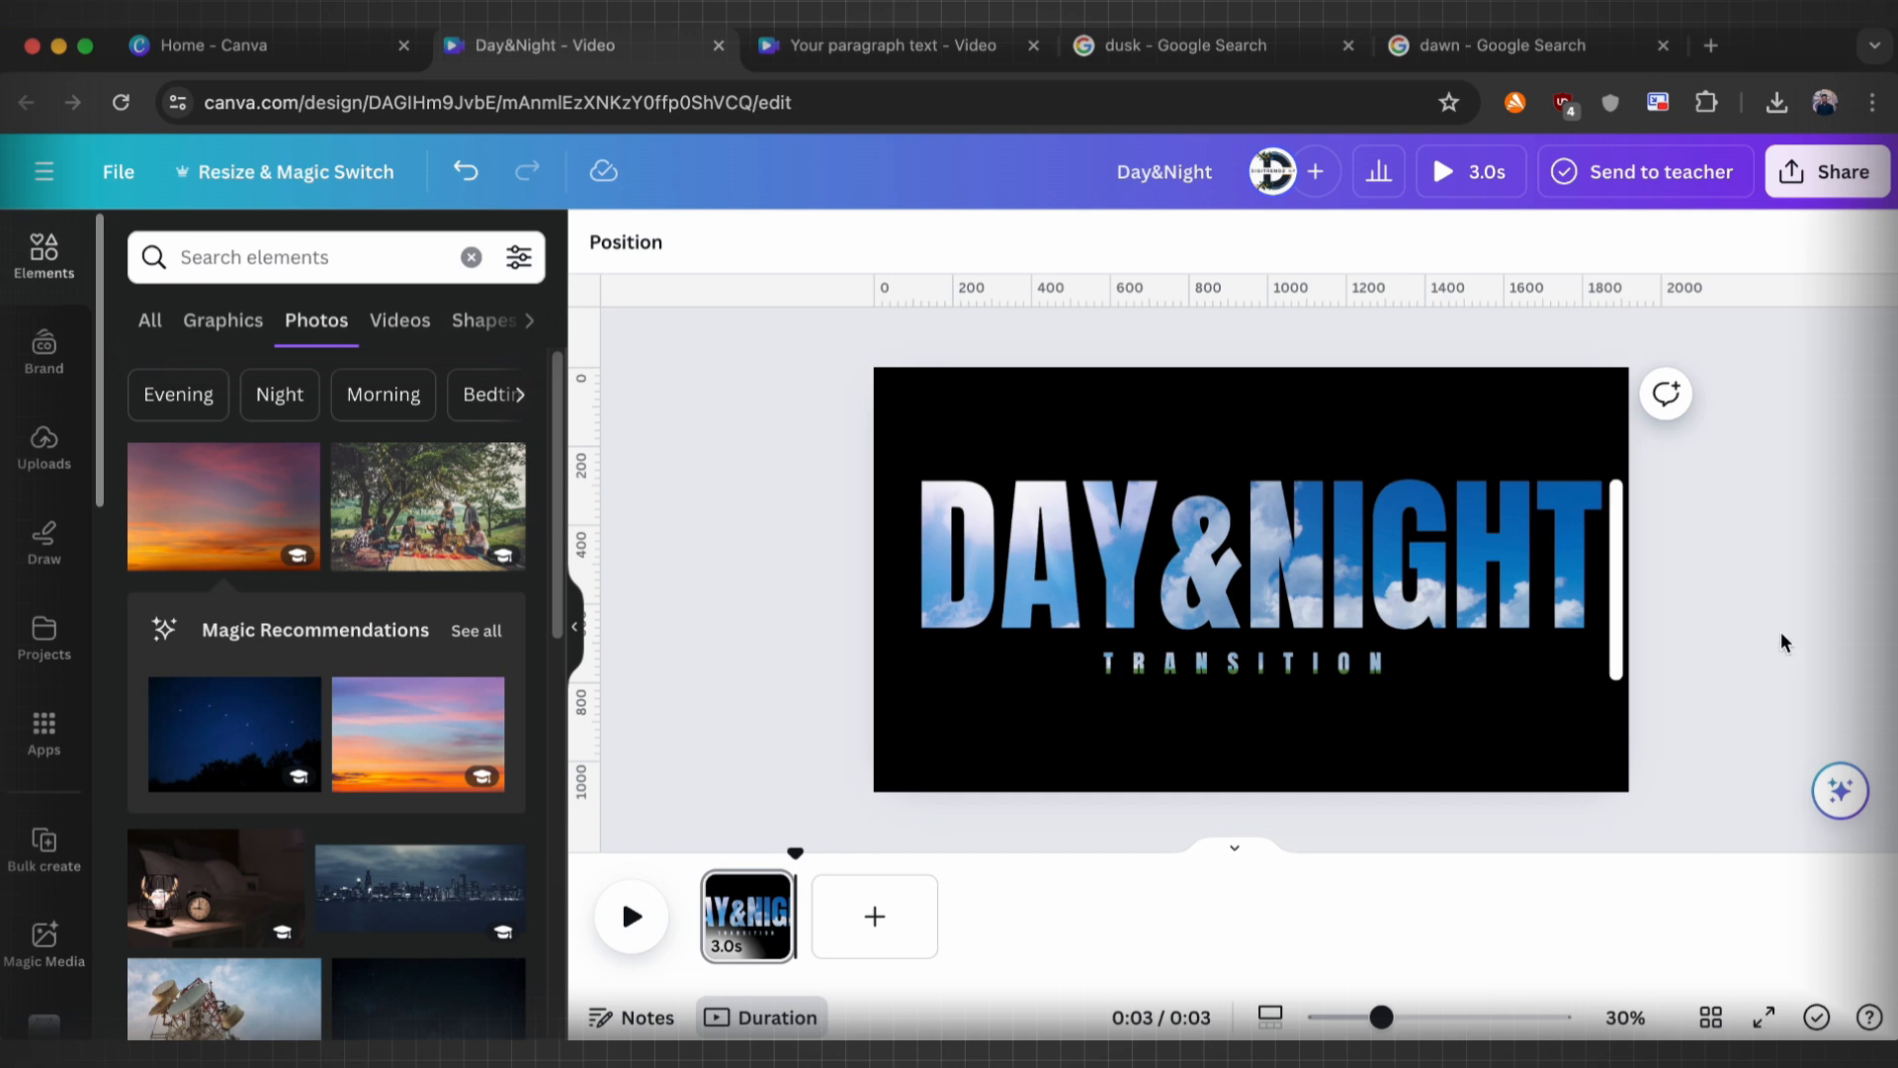
pyautogui.rightClick(1624, 621)
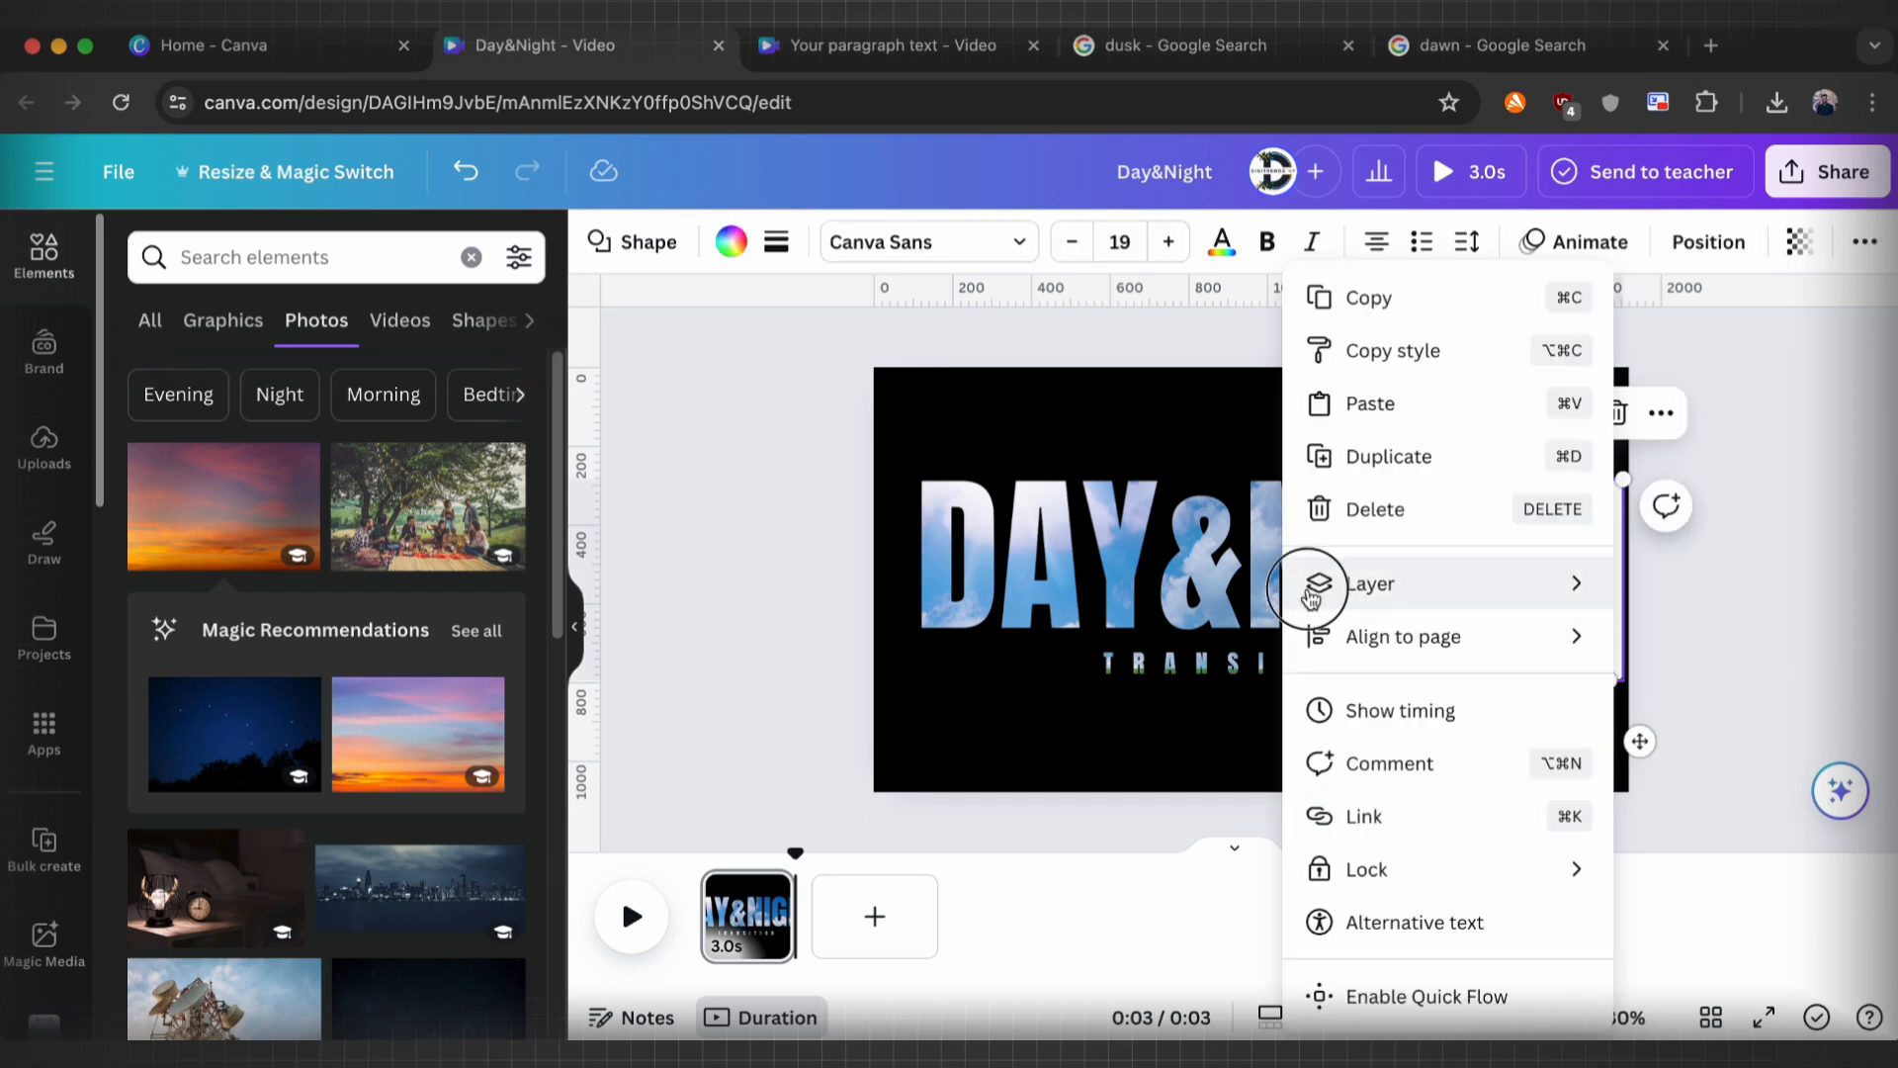
pyautogui.click(1308, 590)
pyautogui.click(803, 593)
pyautogui.press('alt')
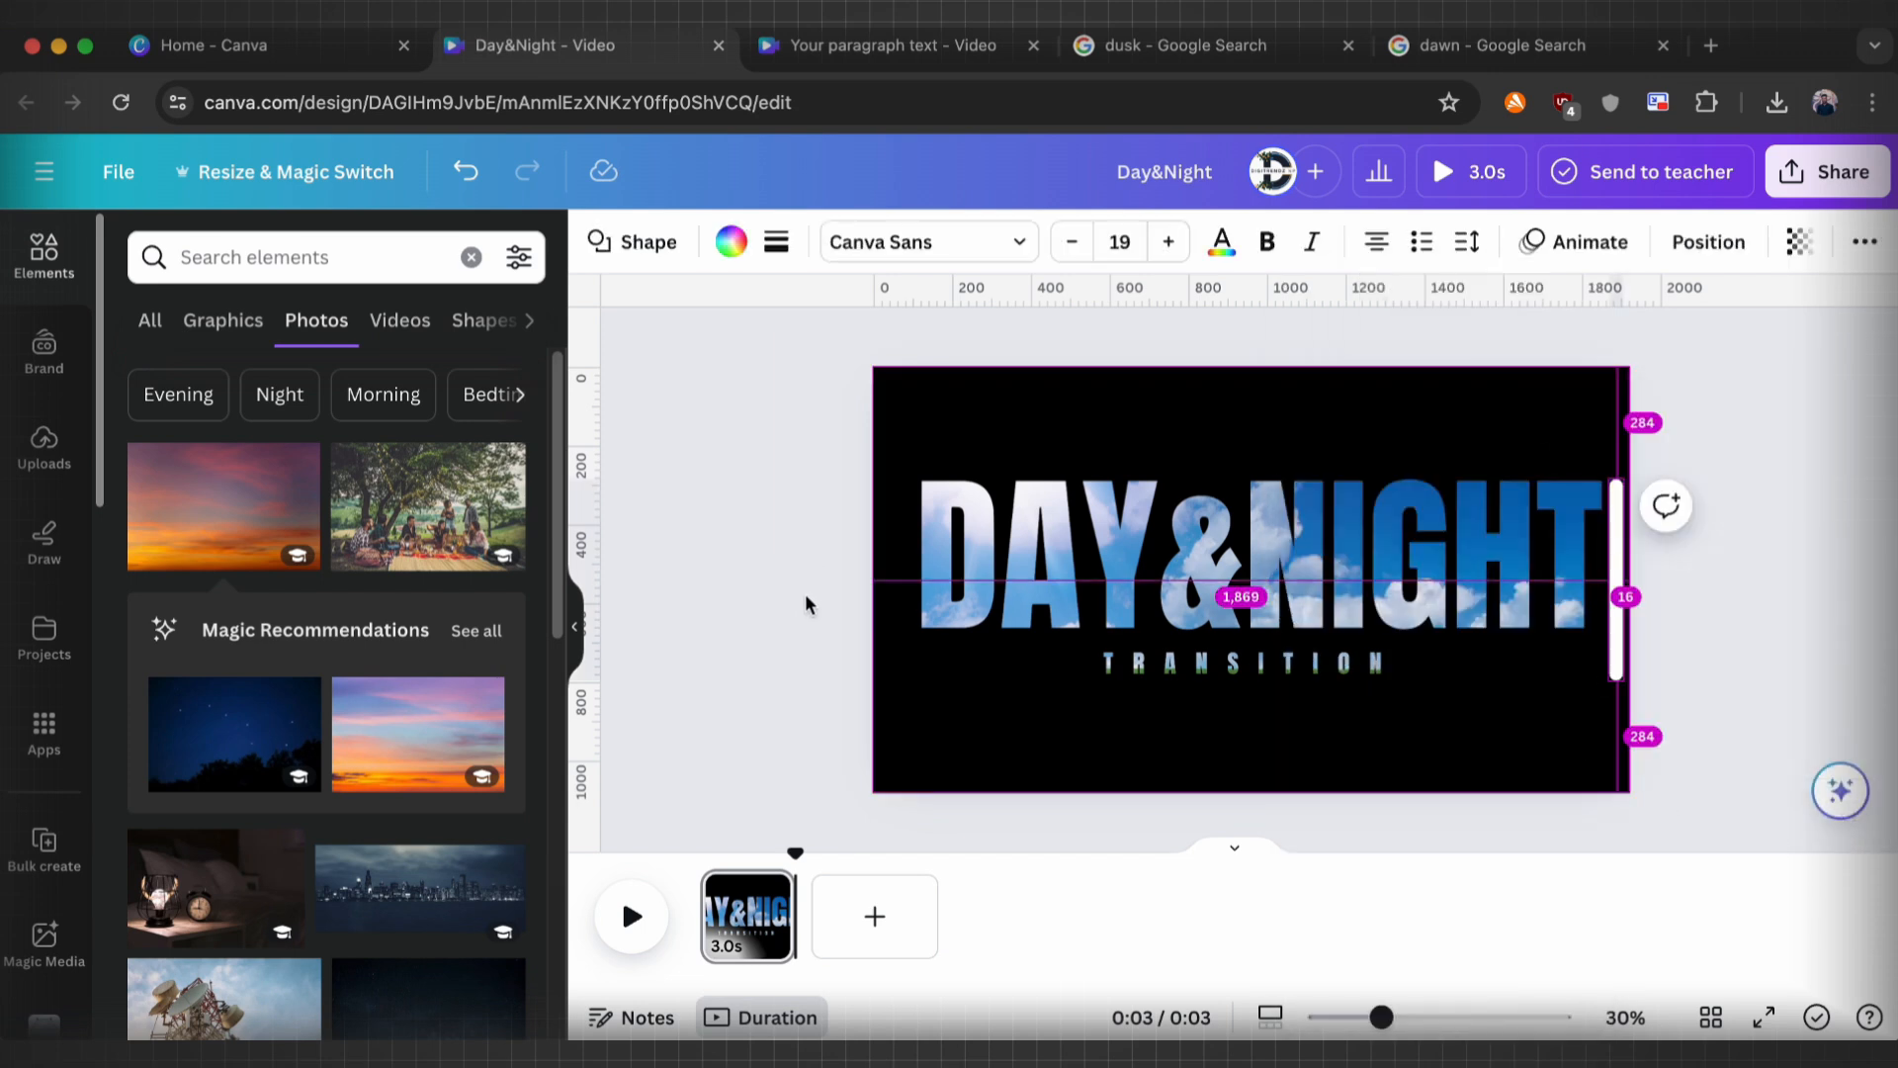
# Step: Duplicate the page and, on the copy, move the white bar to just before the D of DAY
pyautogui.click(768, 893)
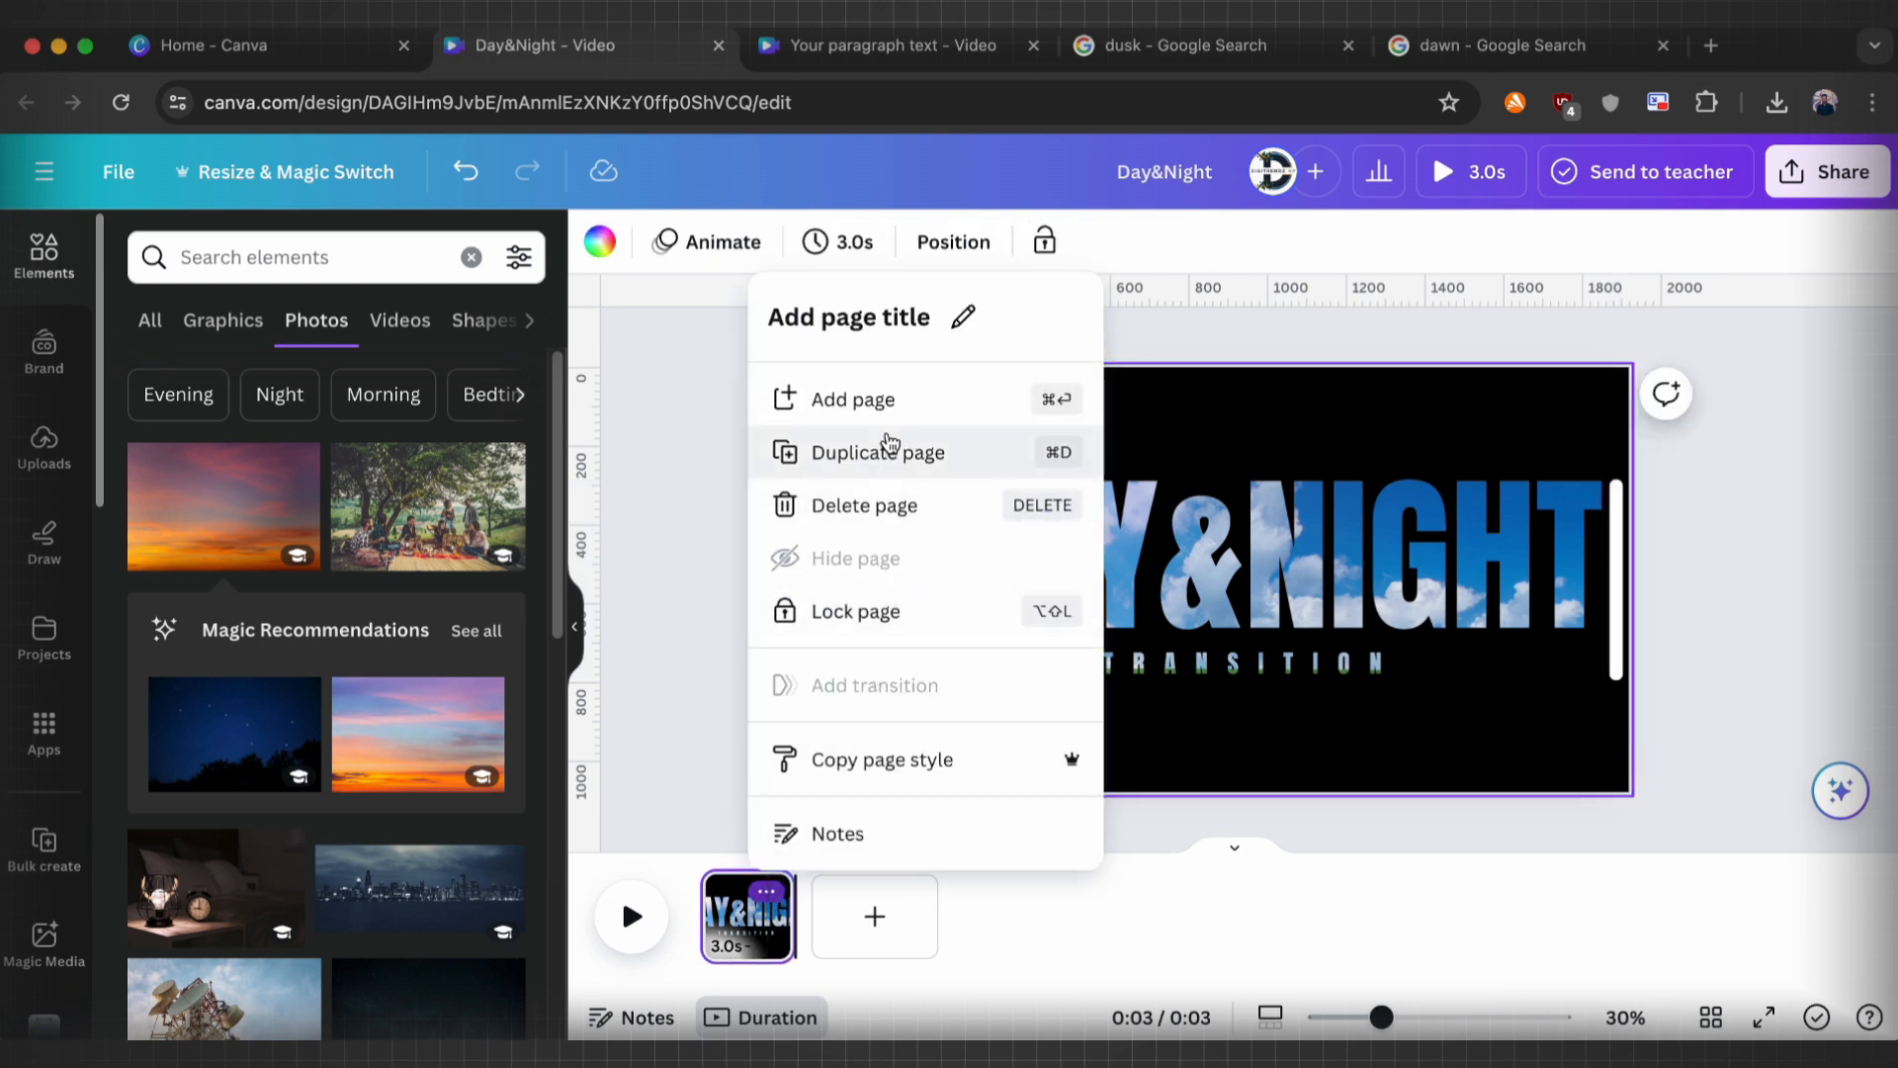
pyautogui.click(887, 450)
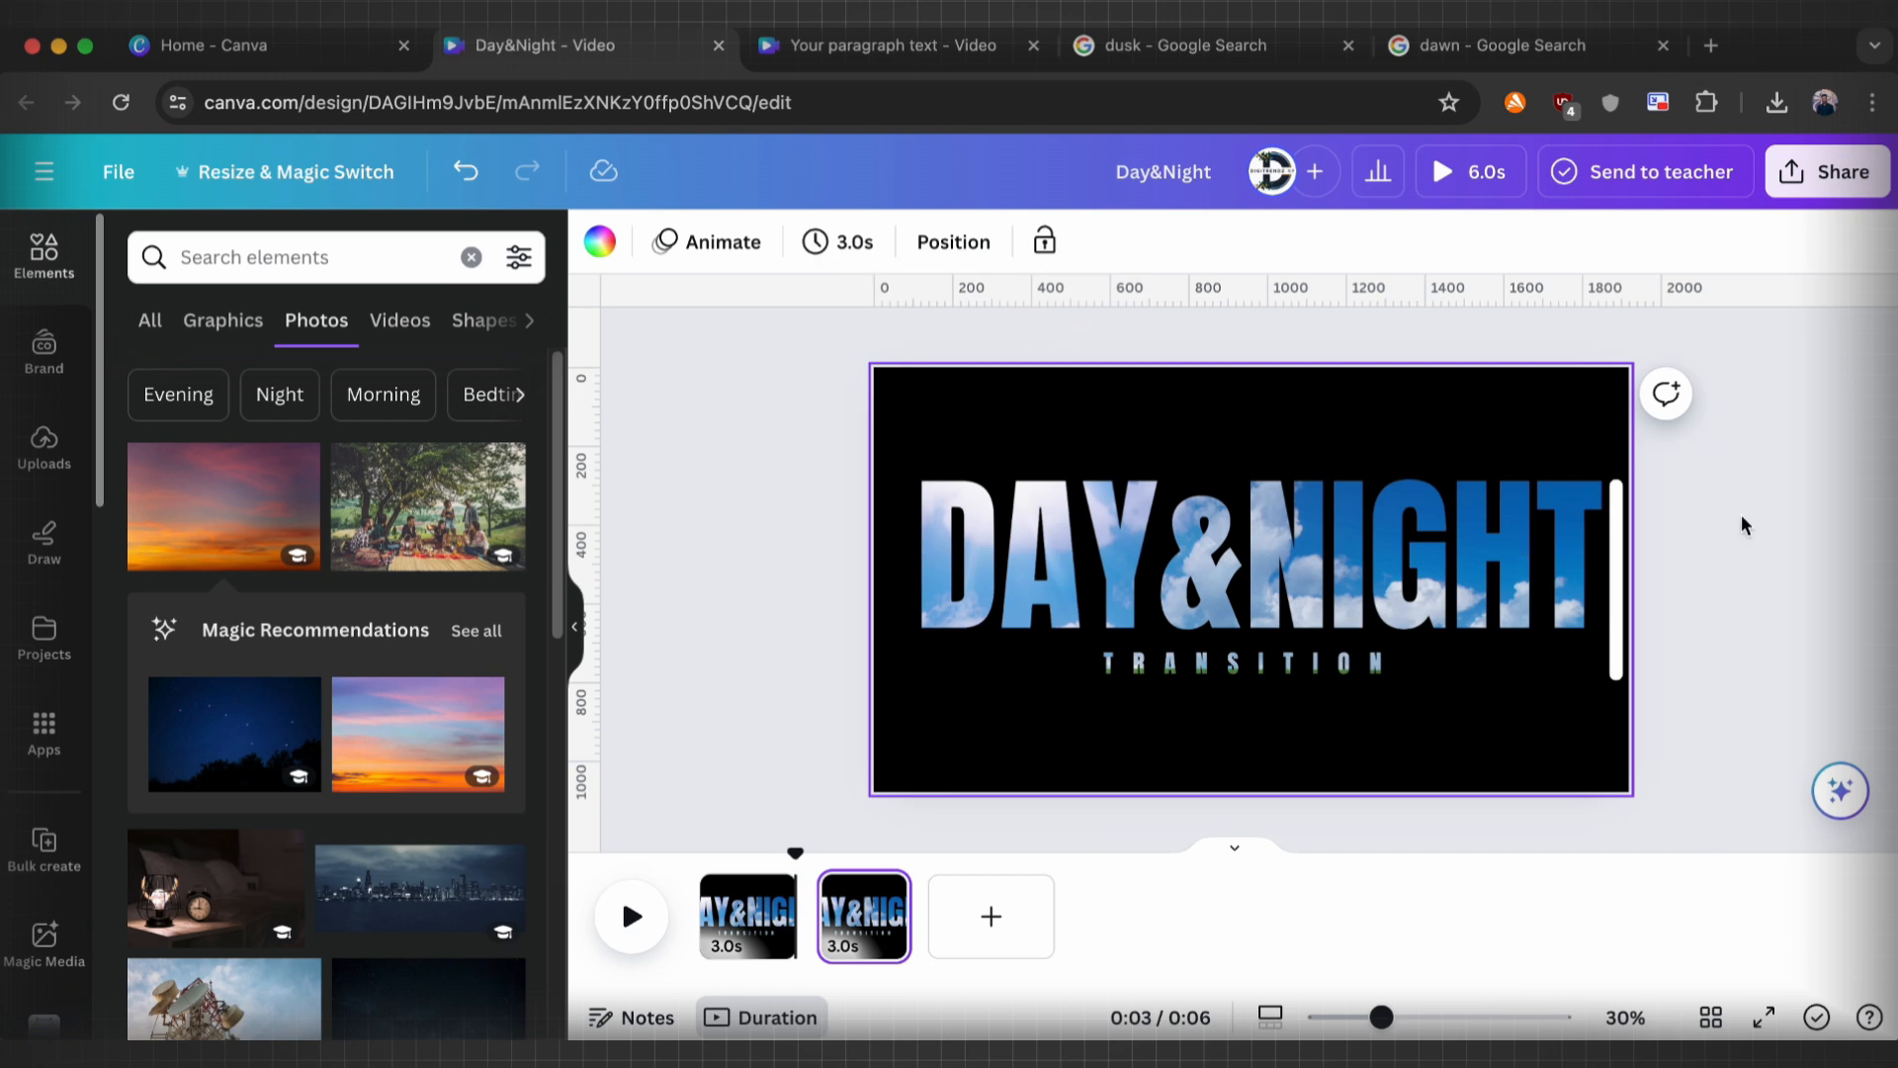
pyautogui.moveTo(1622, 605); pyautogui.dragTo(907, 610)
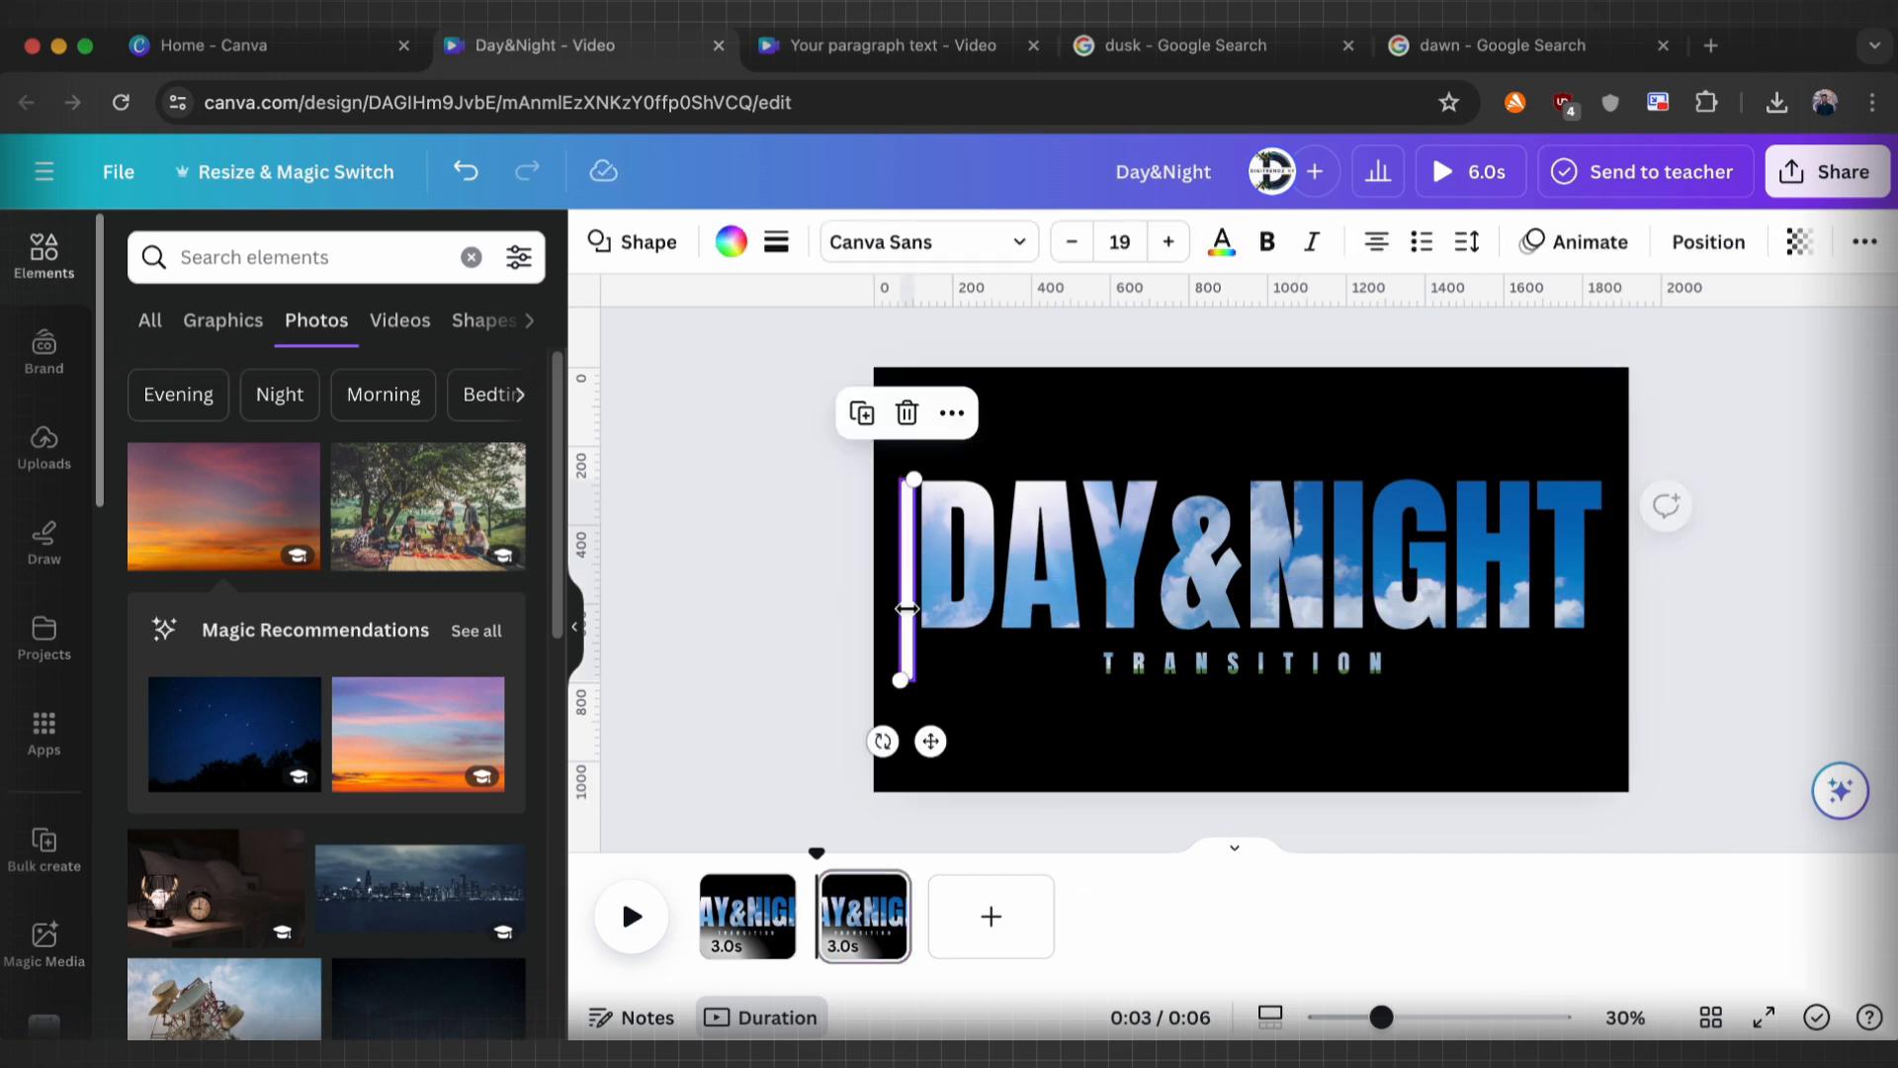
# Step: On the second page, move the night photo over the daytime one and enlarge it so it fills the lettering
pyautogui.rightClick(1016, 564)
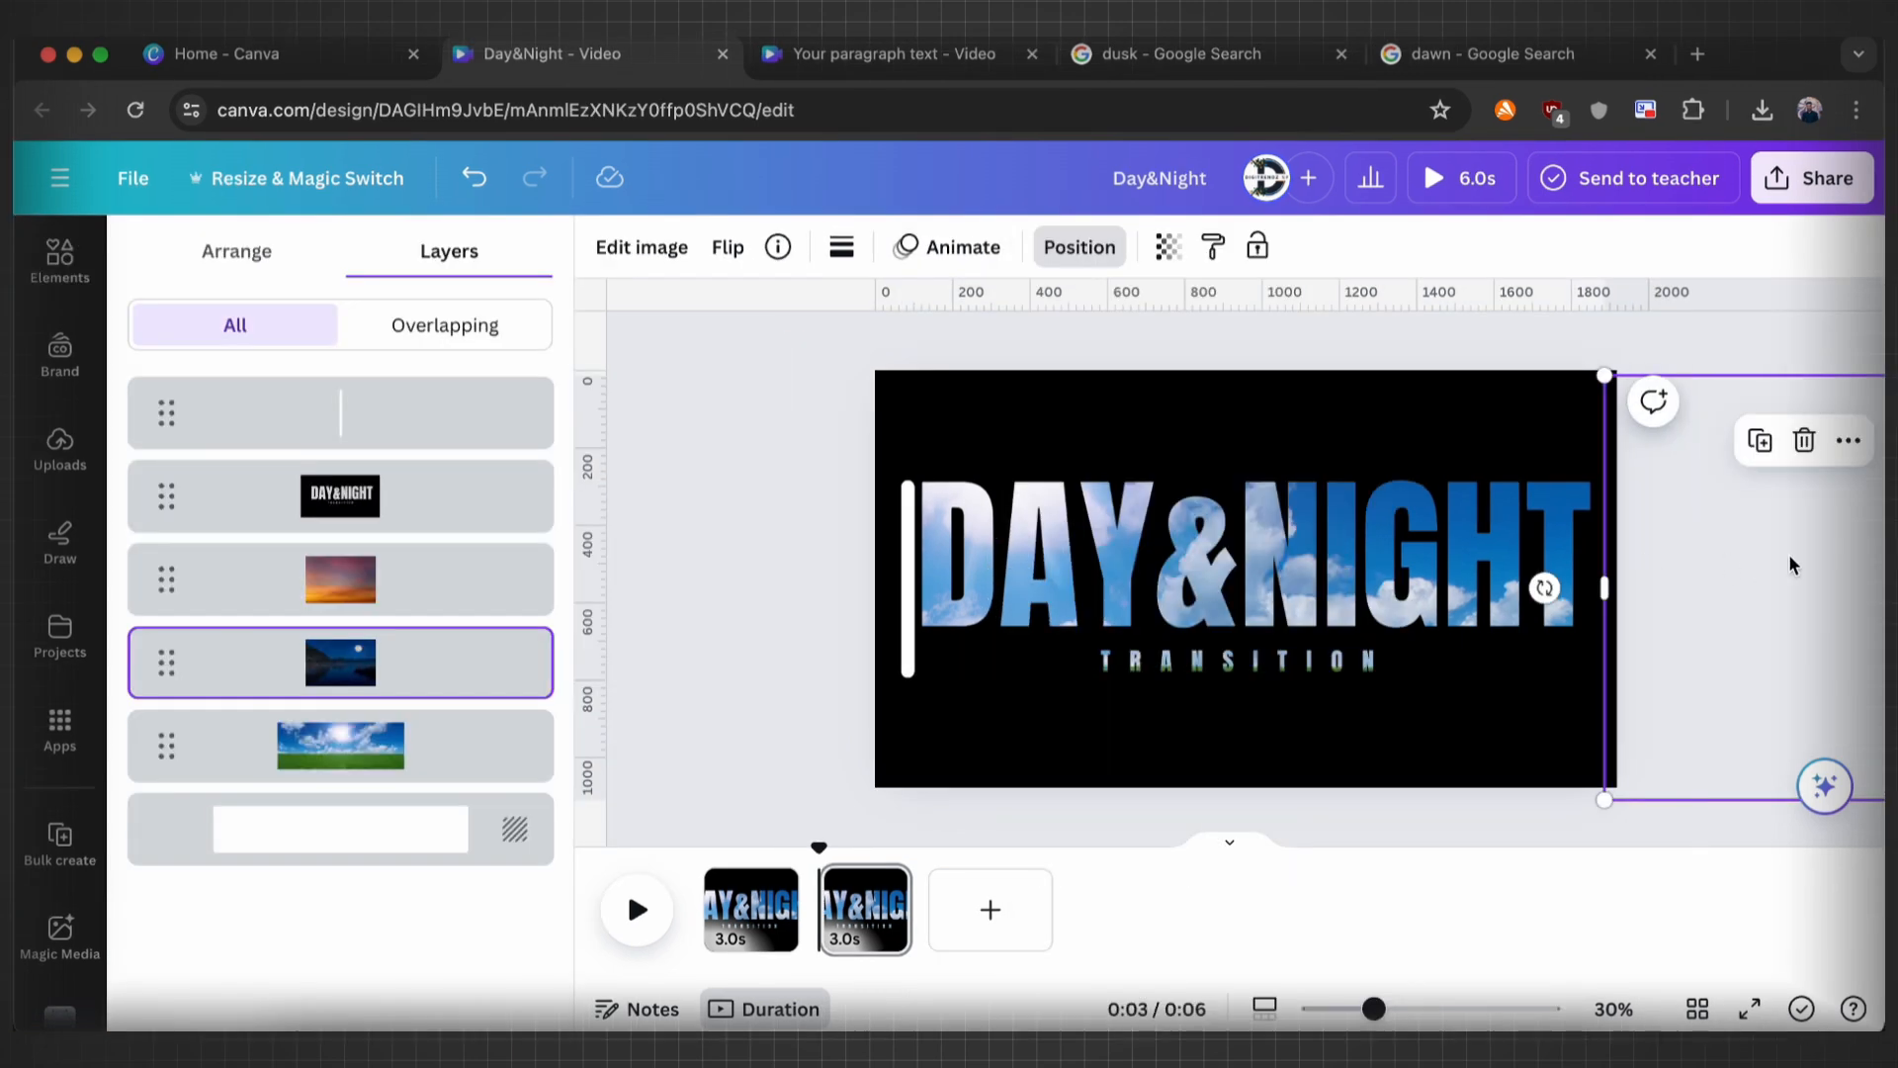
pyautogui.moveTo(1793, 563); pyautogui.dragTo(1153, 594)
pyautogui.moveTo(963, 411); pyautogui.dragTo(915, 379)
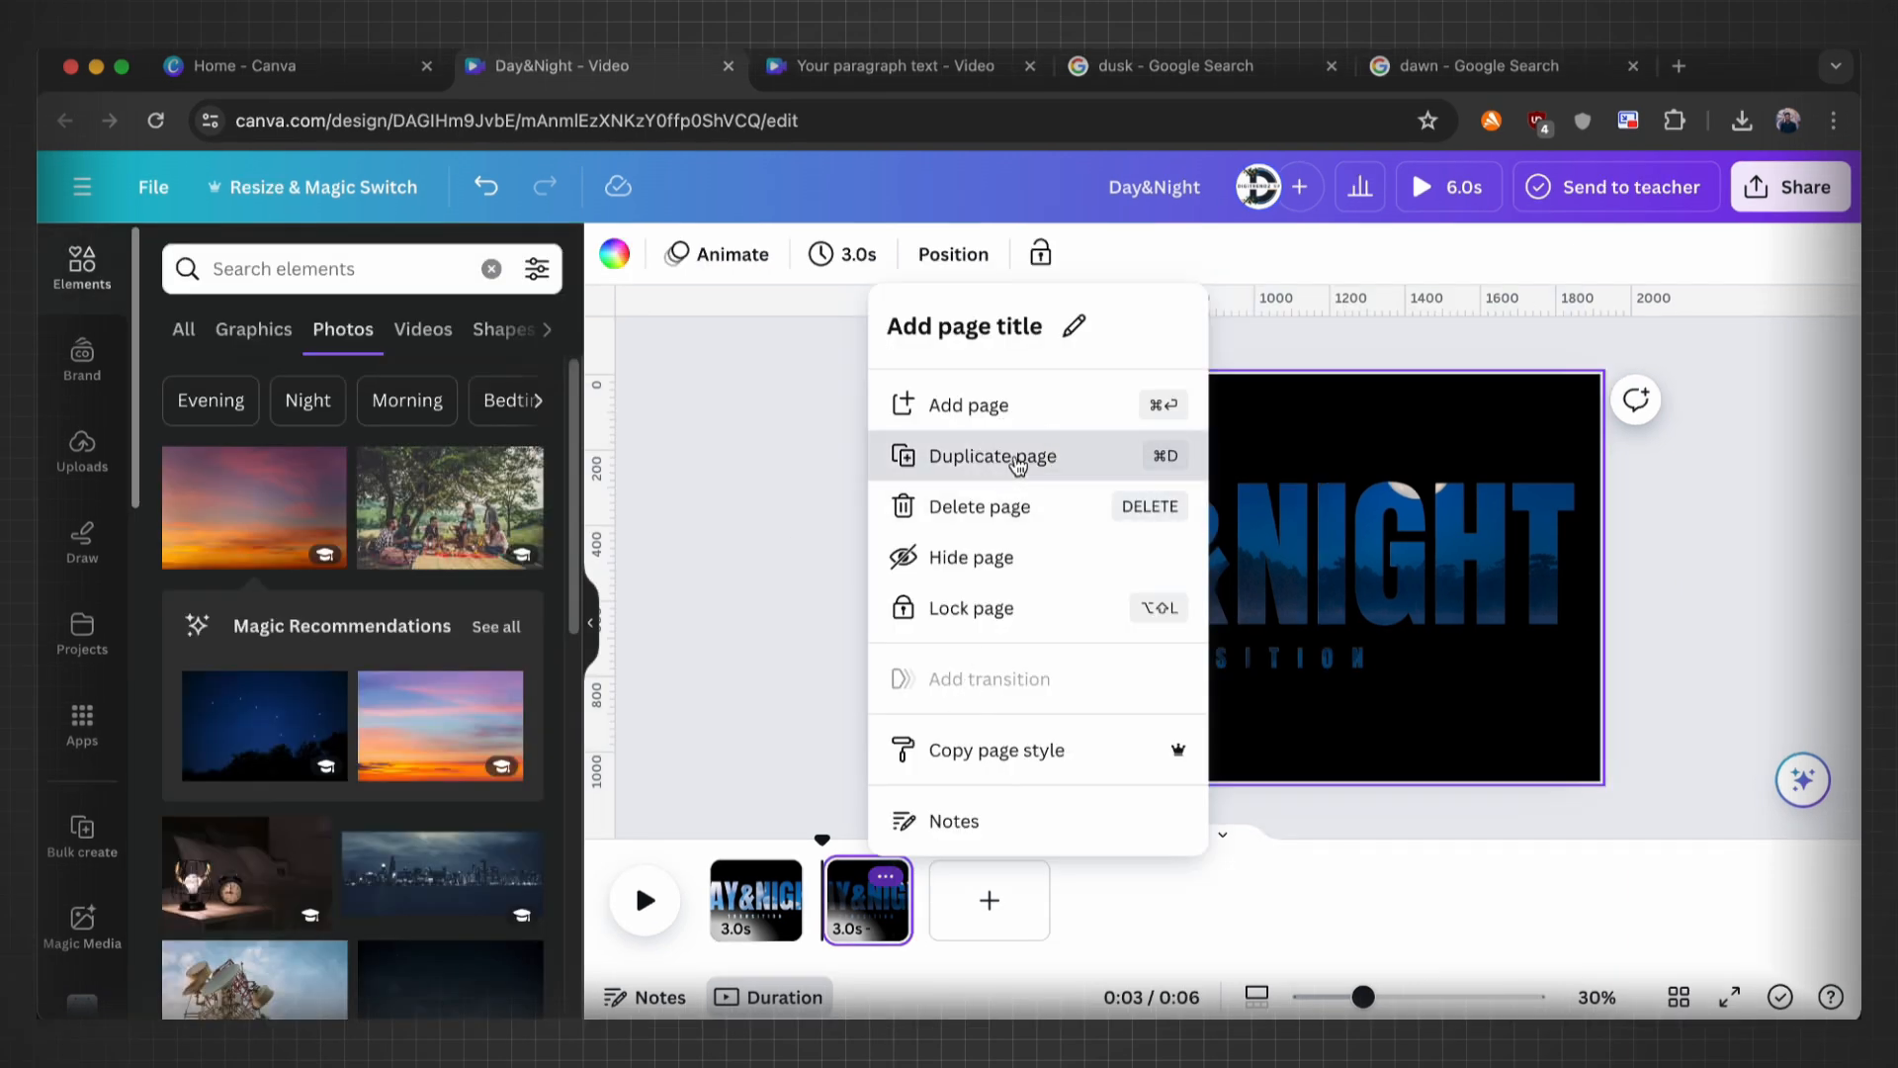
# Step: Duplicate the second page and, on the new third page, move the white bar to the end of the T of NIGHT
pyautogui.click(966, 456)
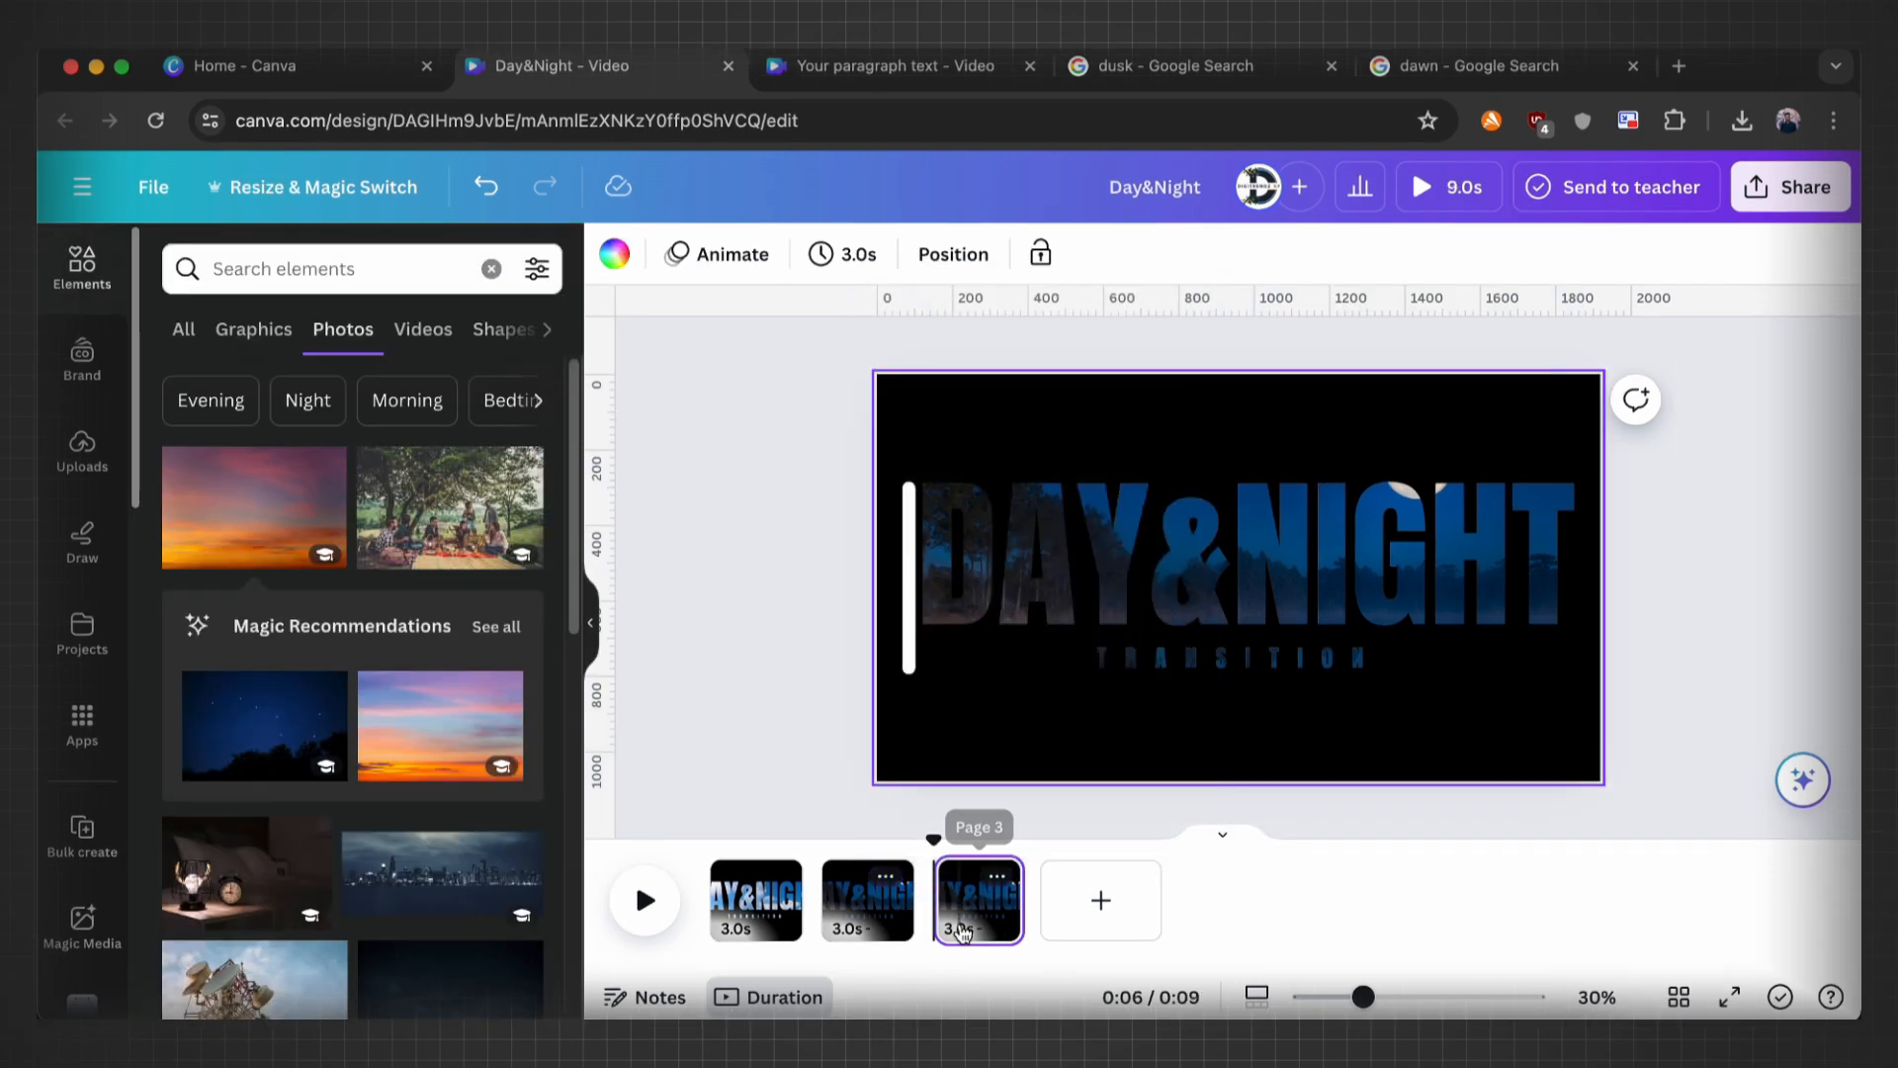
pyautogui.click(967, 927)
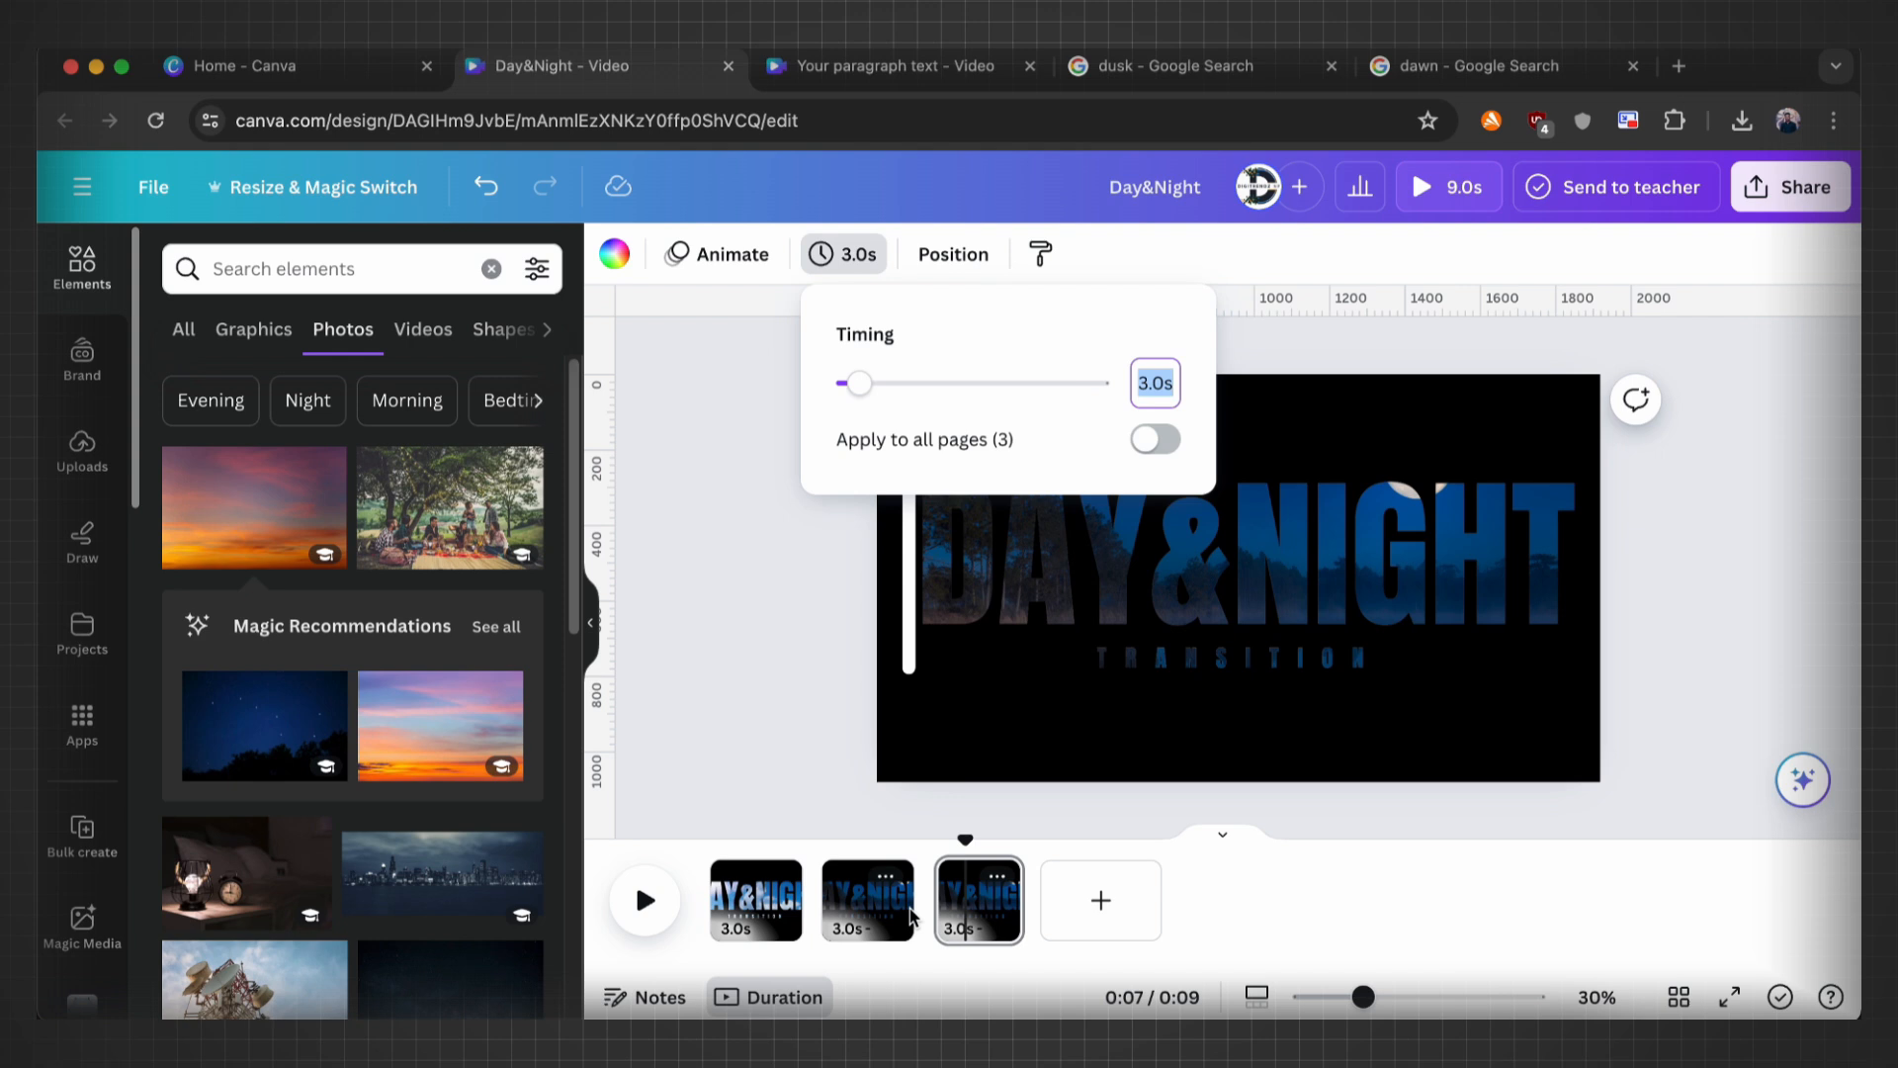
pyautogui.click(797, 750)
pyautogui.click(908, 615)
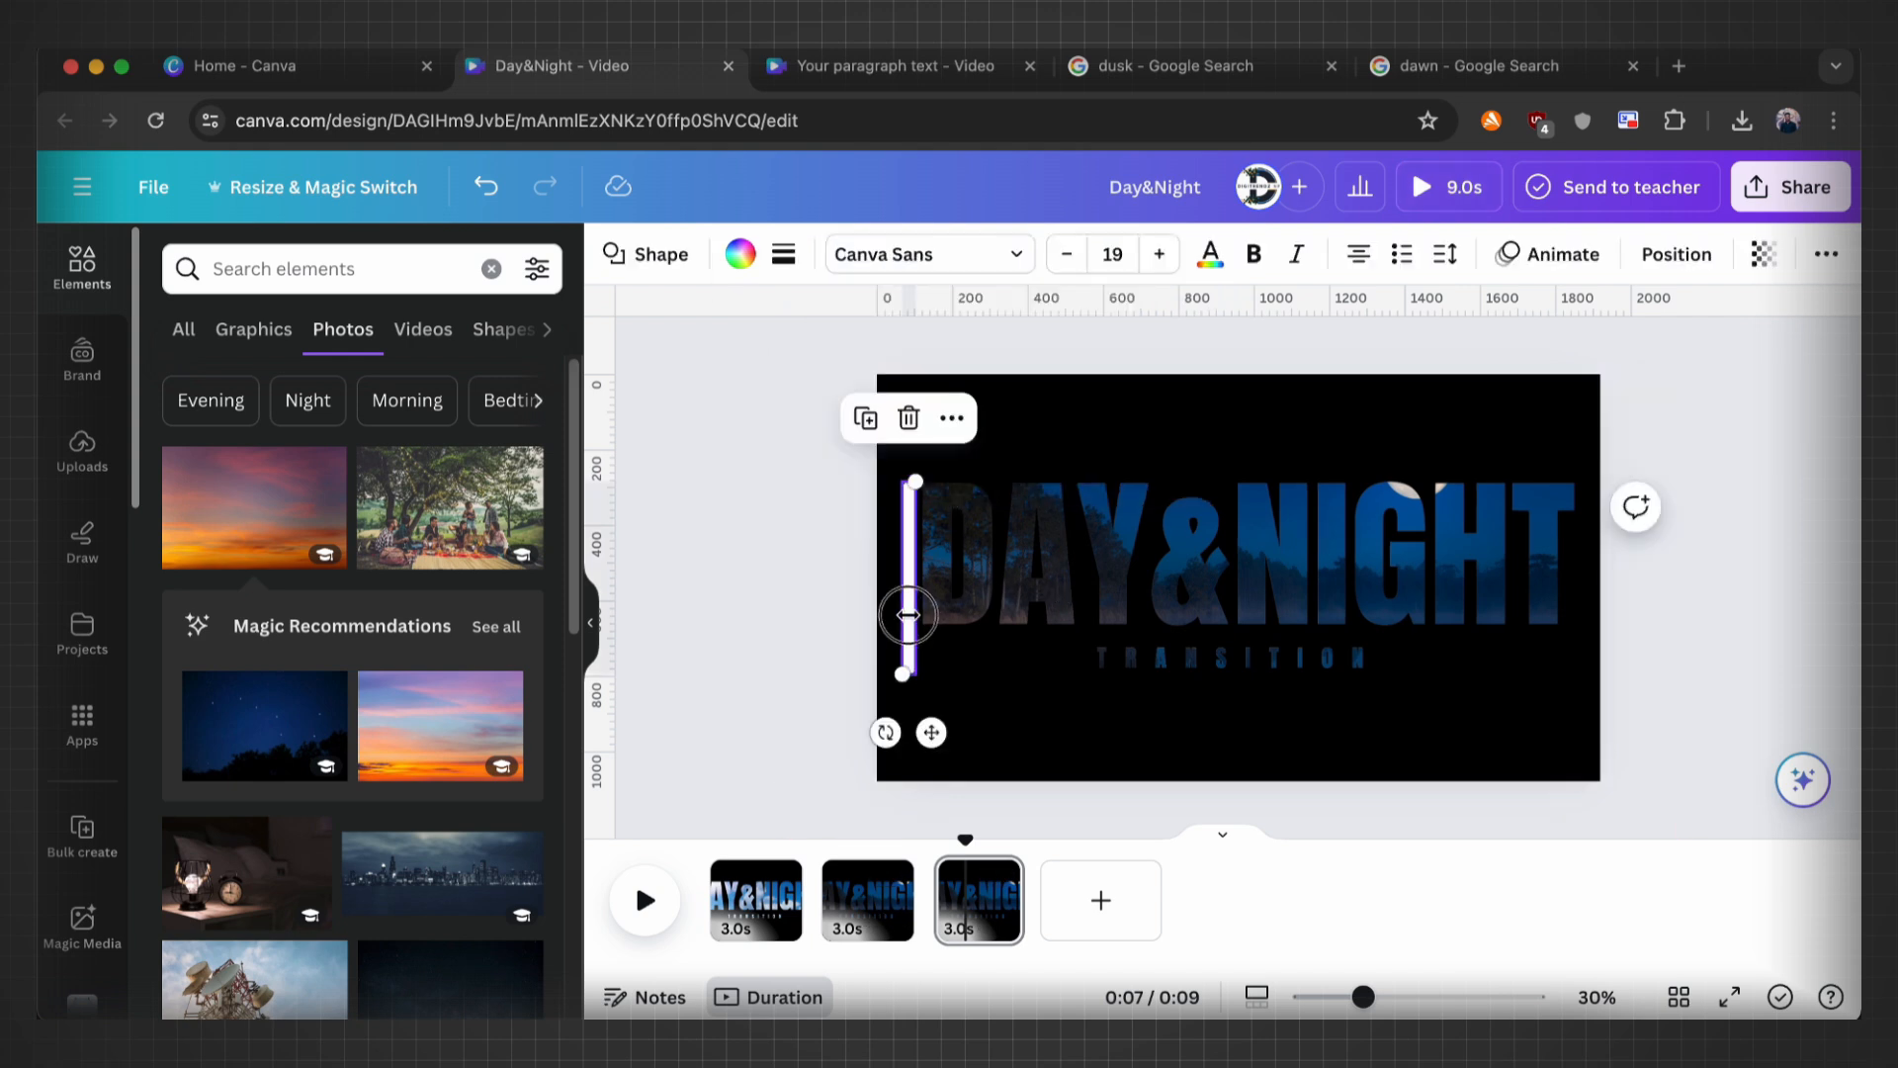
pyautogui.moveTo(908, 615); pyautogui.dragTo(1577, 608)
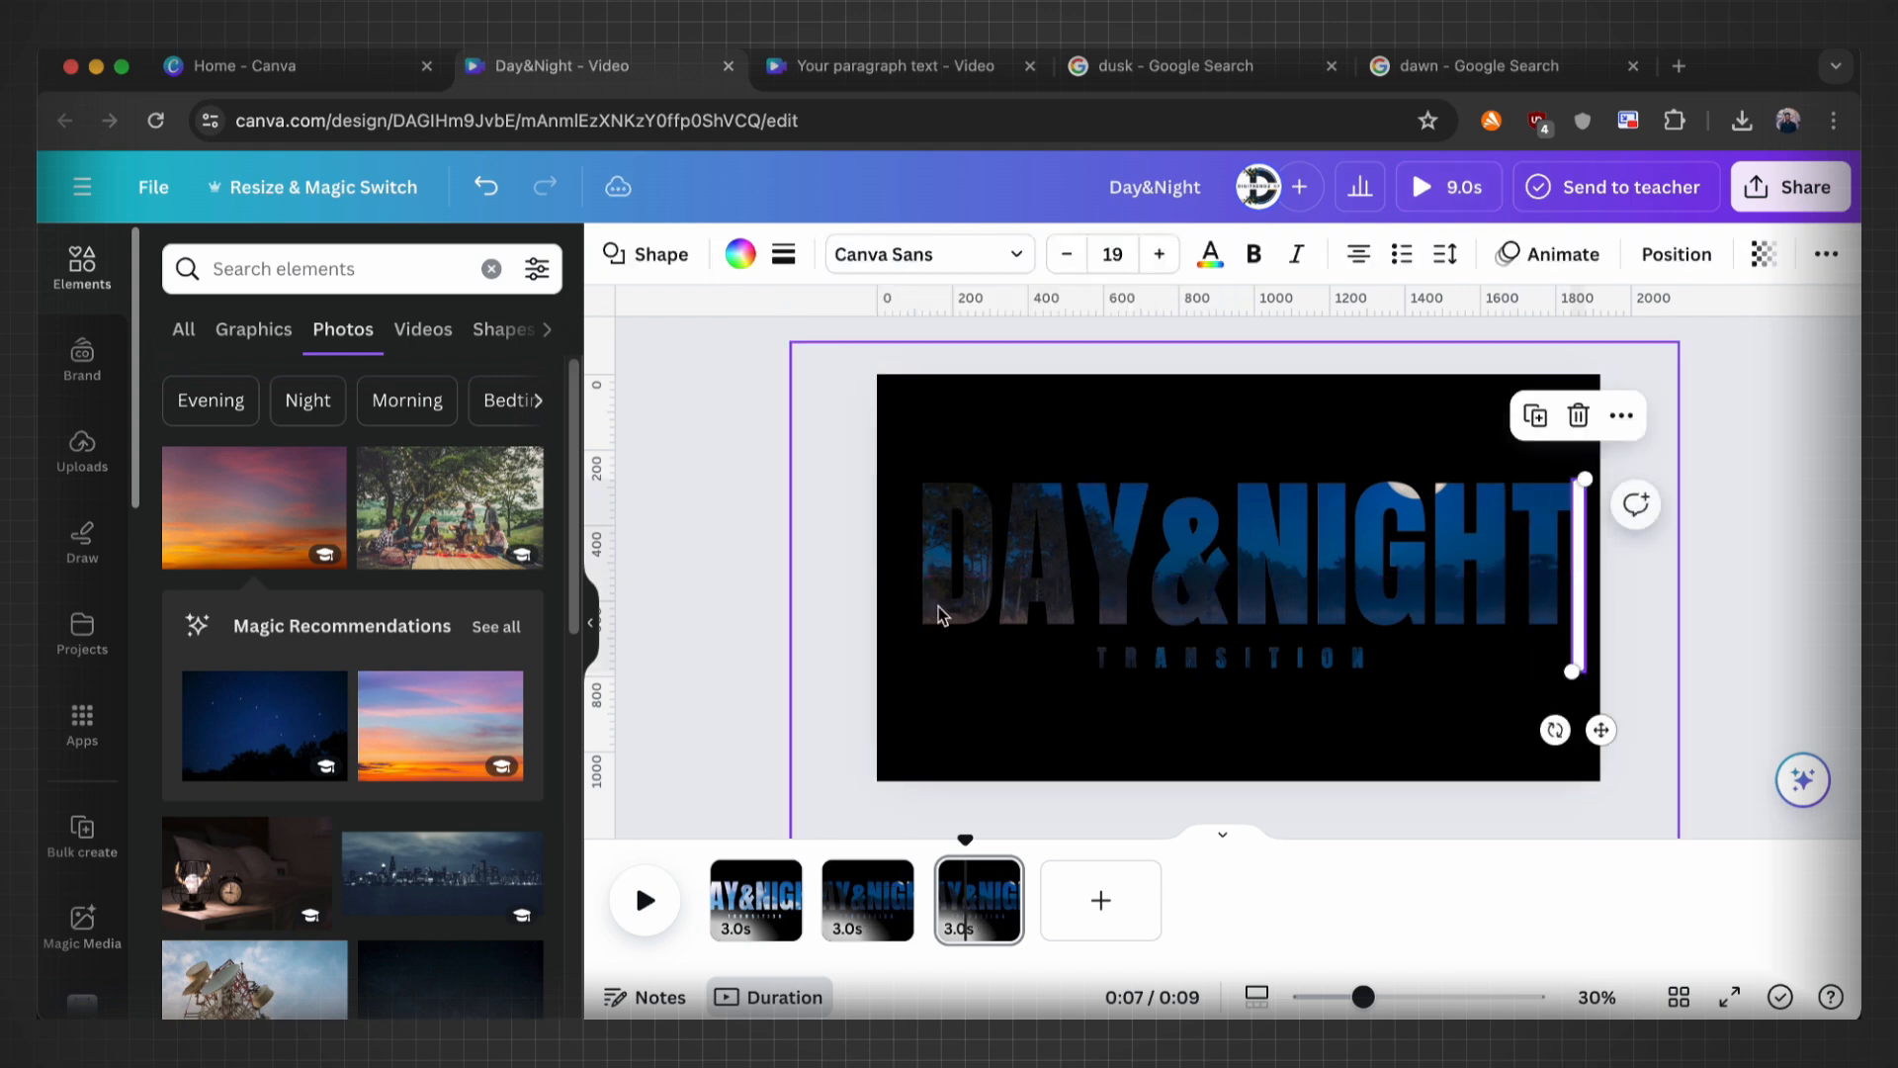
# Step: On the third page, move the sunset photo layer across the page and enlarge it so it fills the lettering
pyautogui.hotkey('alt', '1')
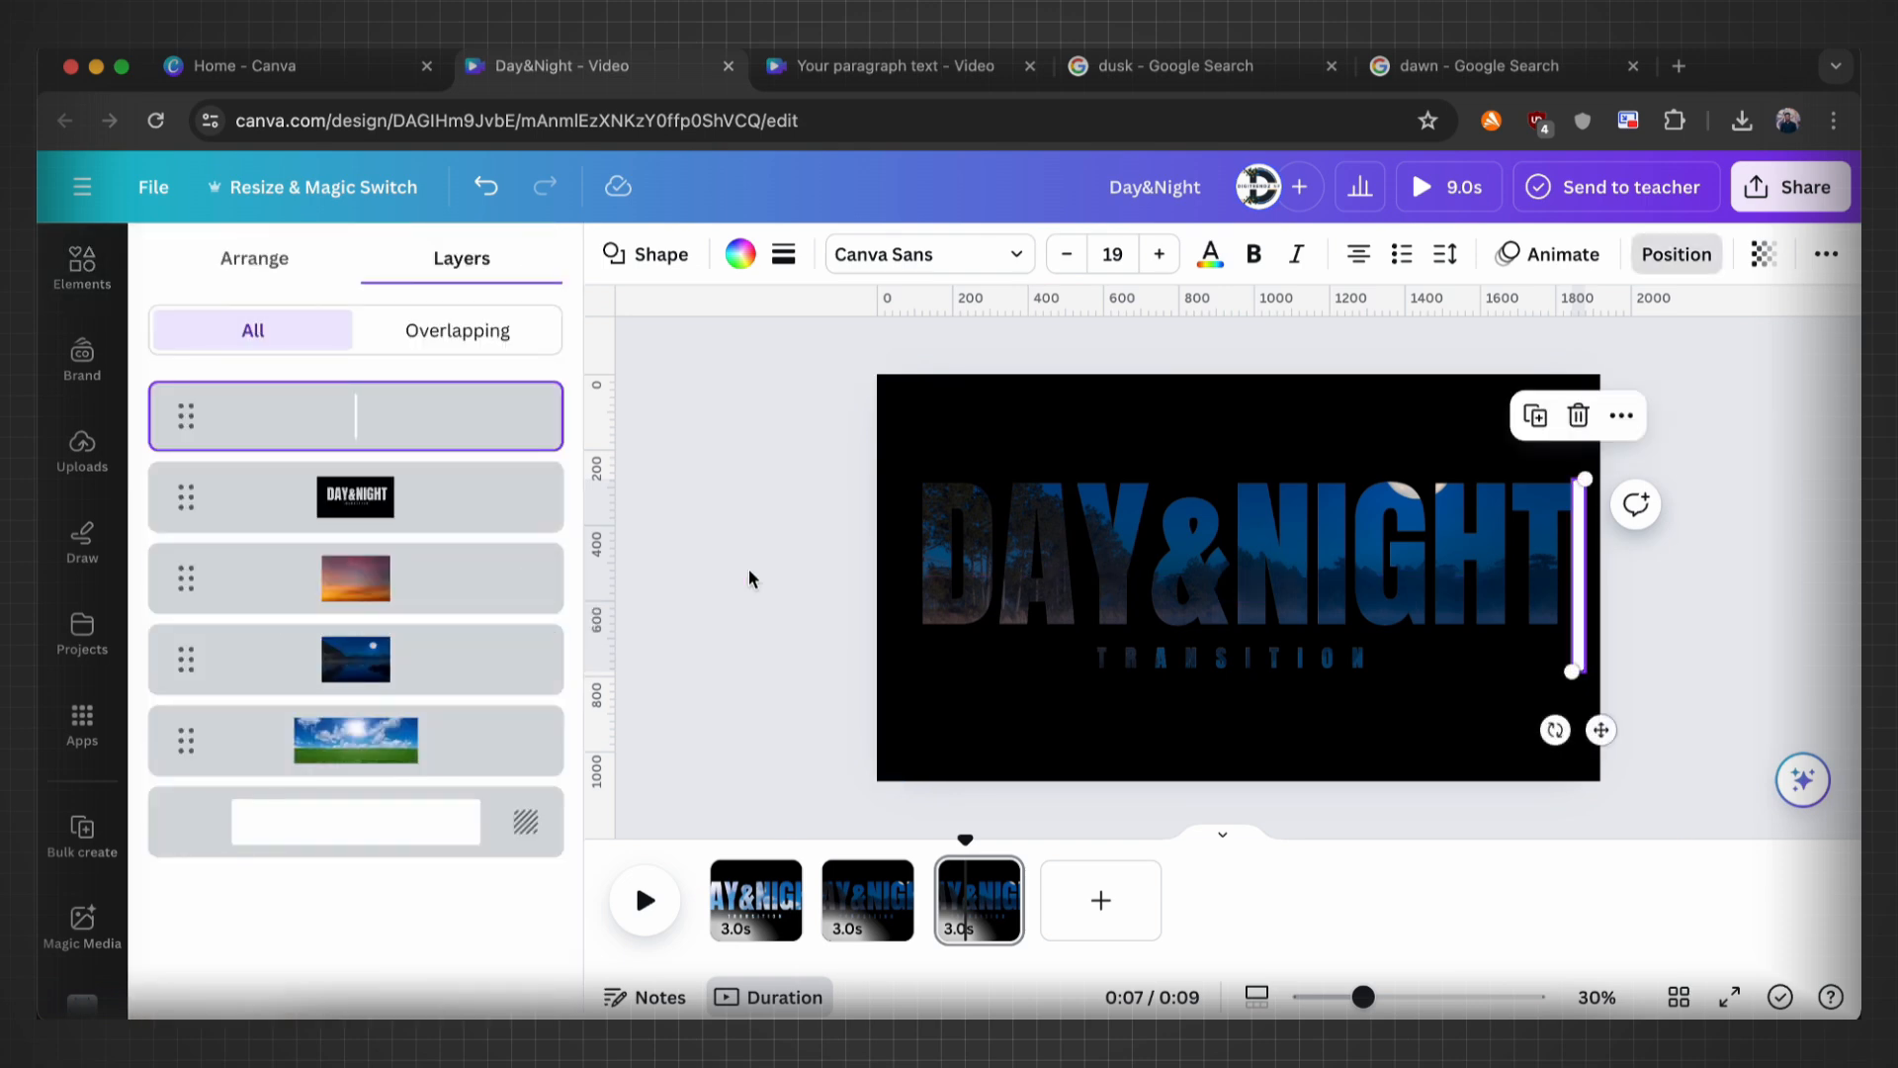
pyautogui.hotkey('alt', '1')
pyautogui.rightClick(1064, 668)
pyautogui.moveTo(1318, 533)
pyautogui.click(1544, 759)
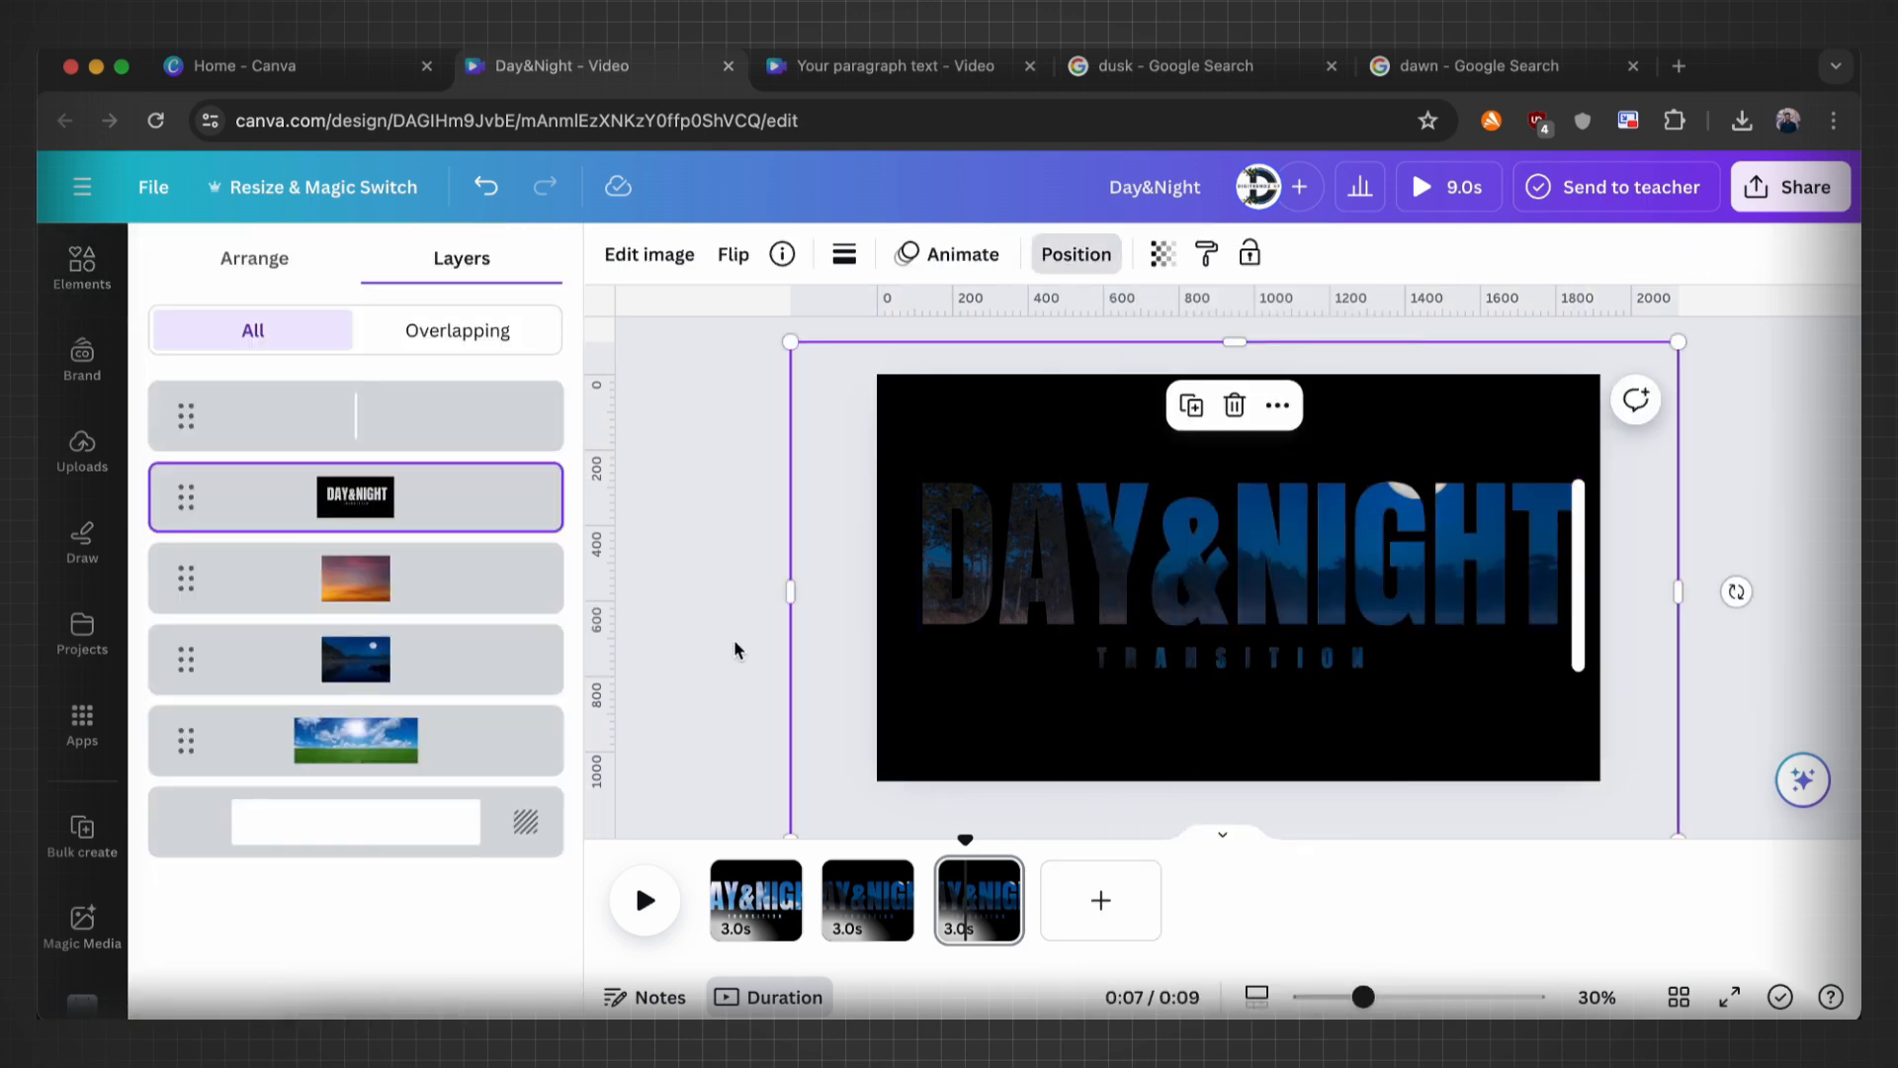
pyautogui.click(422, 572)
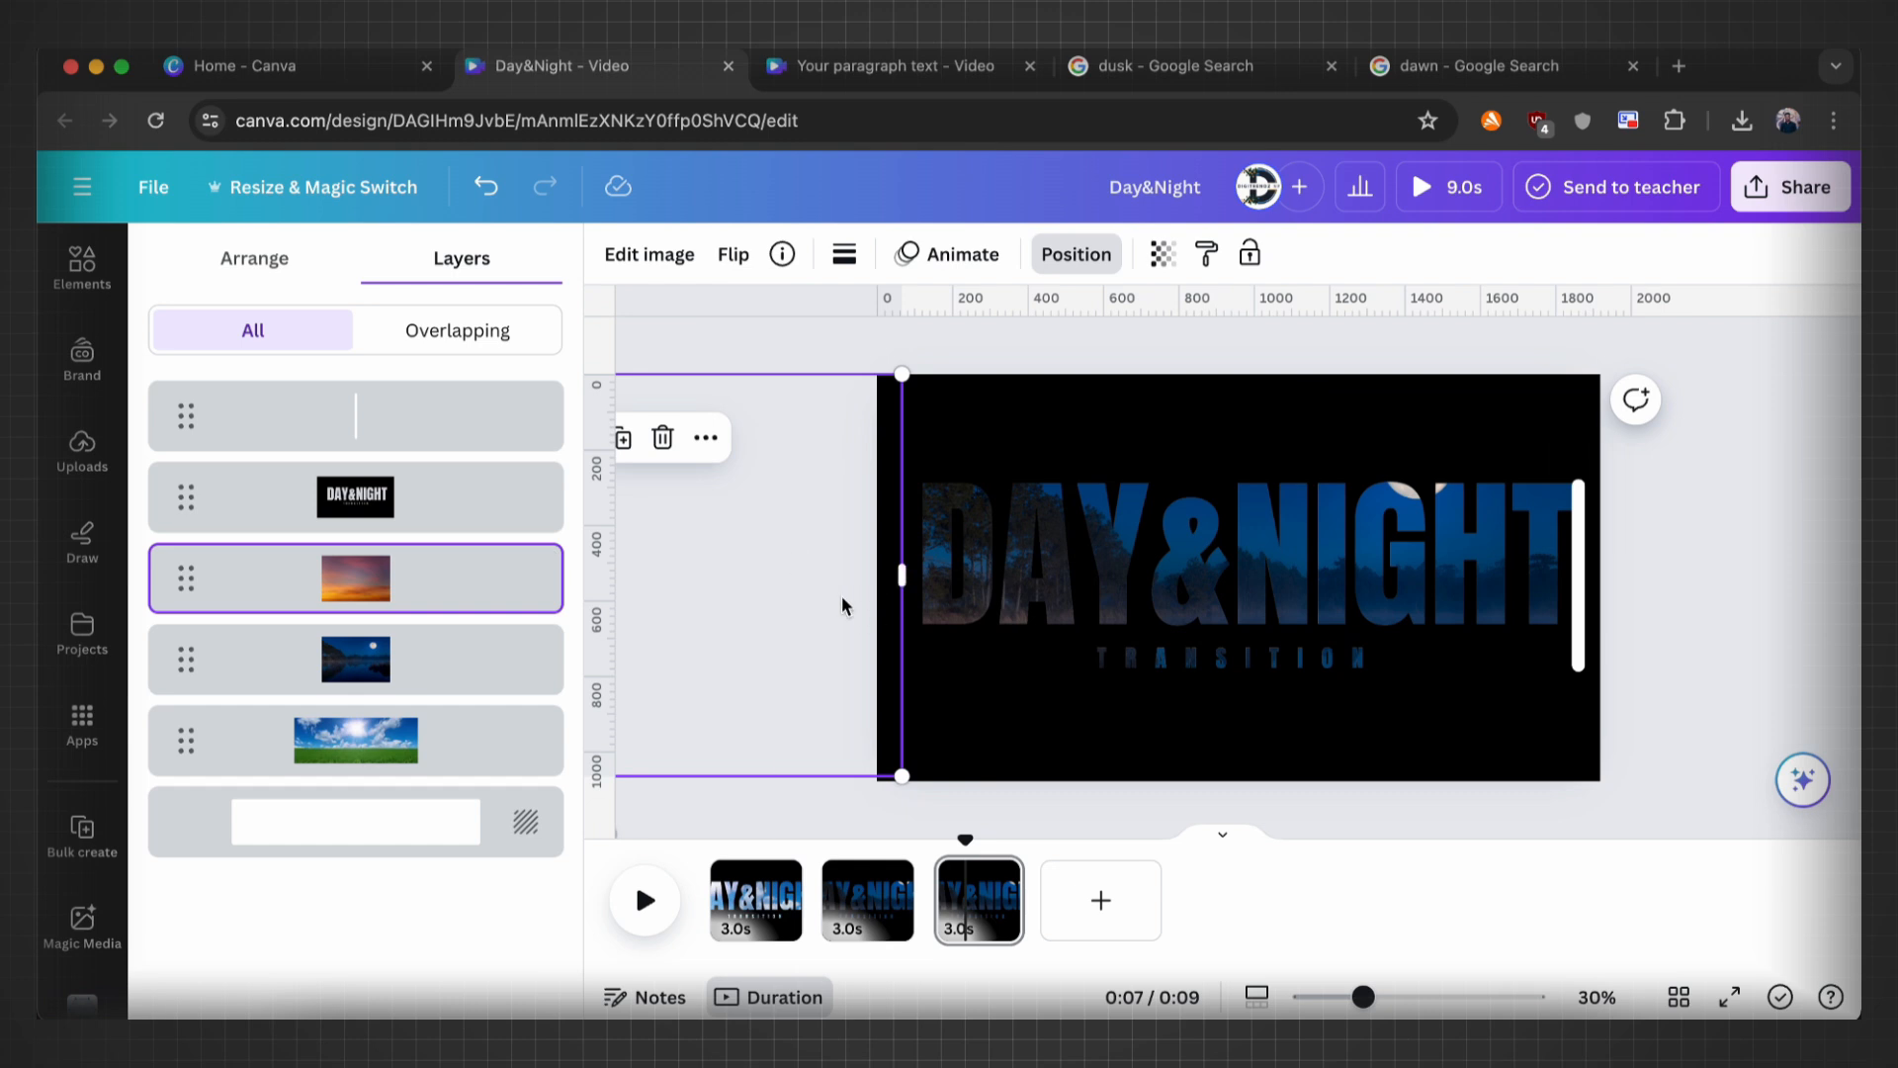
pyautogui.moveTo(742, 594); pyautogui.dragTo(1358, 611)
pyautogui.moveTo(1521, 391); pyautogui.dragTo(1584, 385)
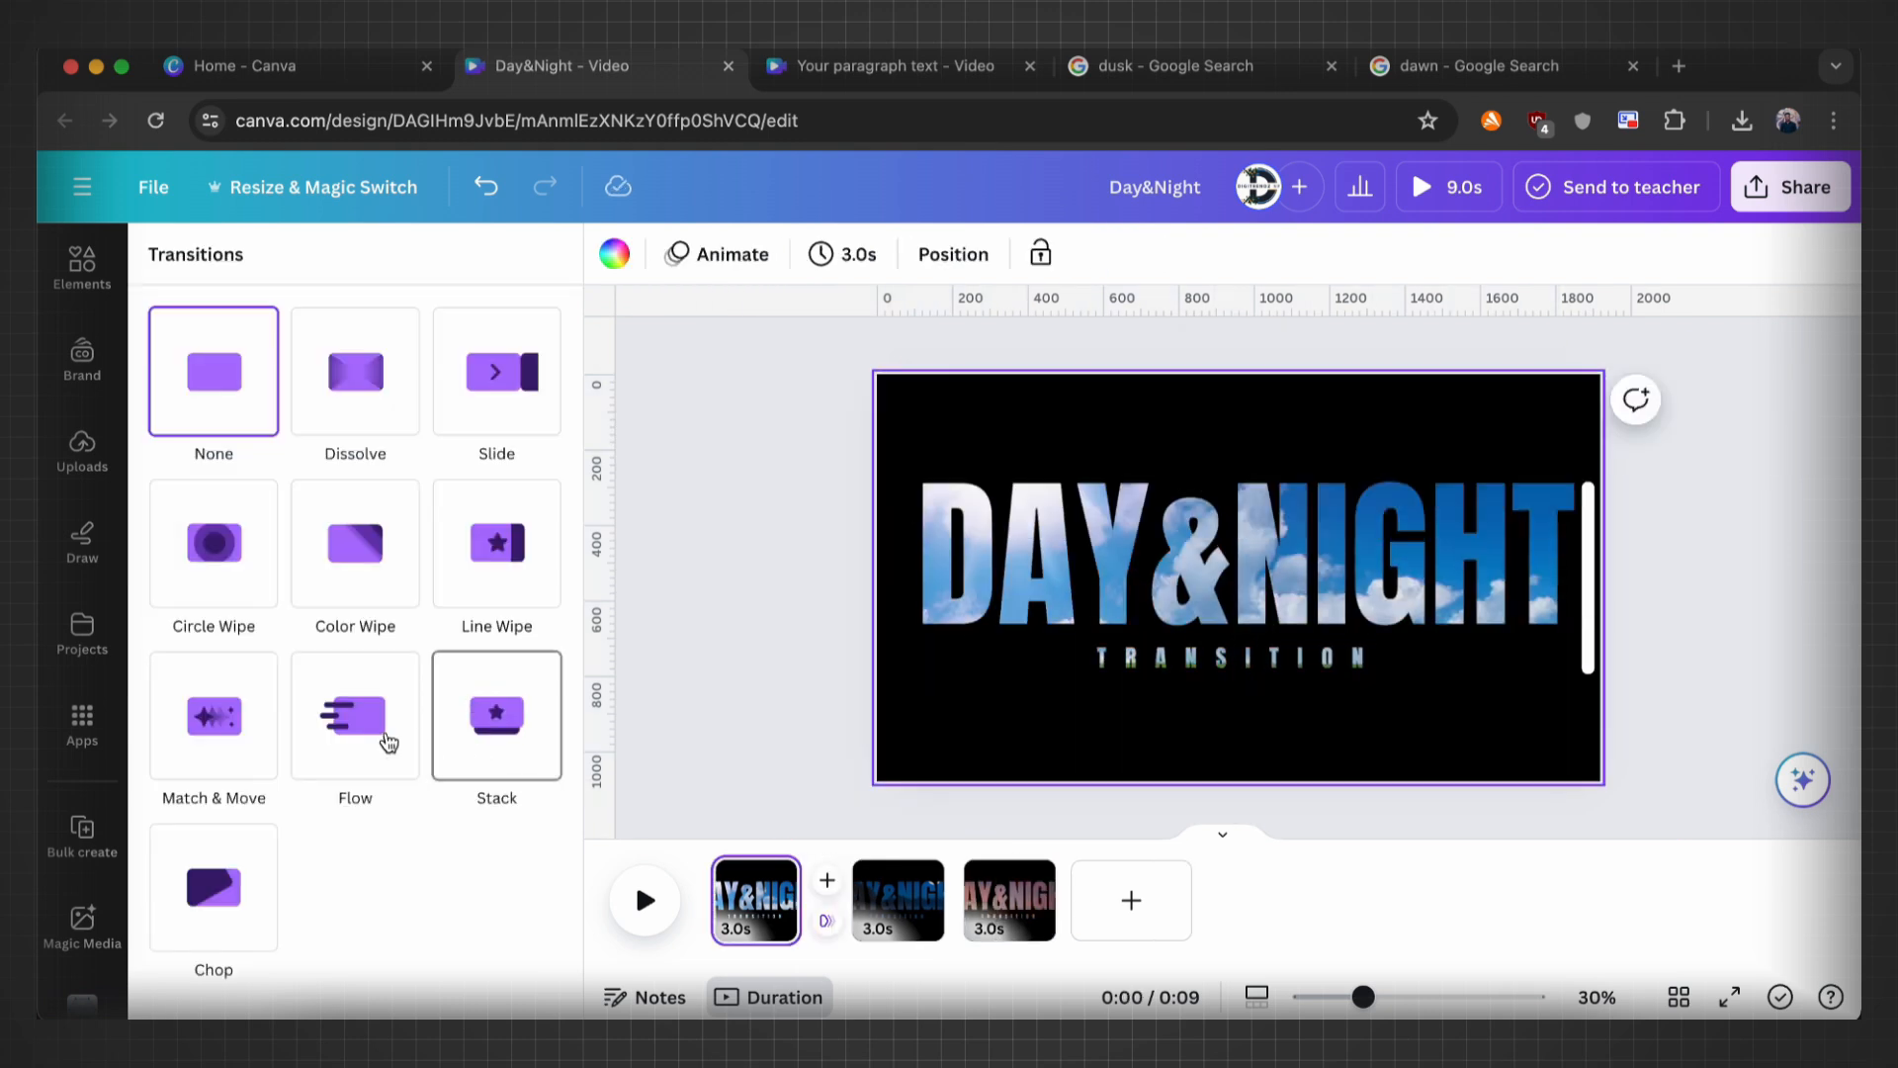
# Step: Apply a Match & Move transition of 1 second between all pages and preview the video full screen
pyautogui.click(225, 742)
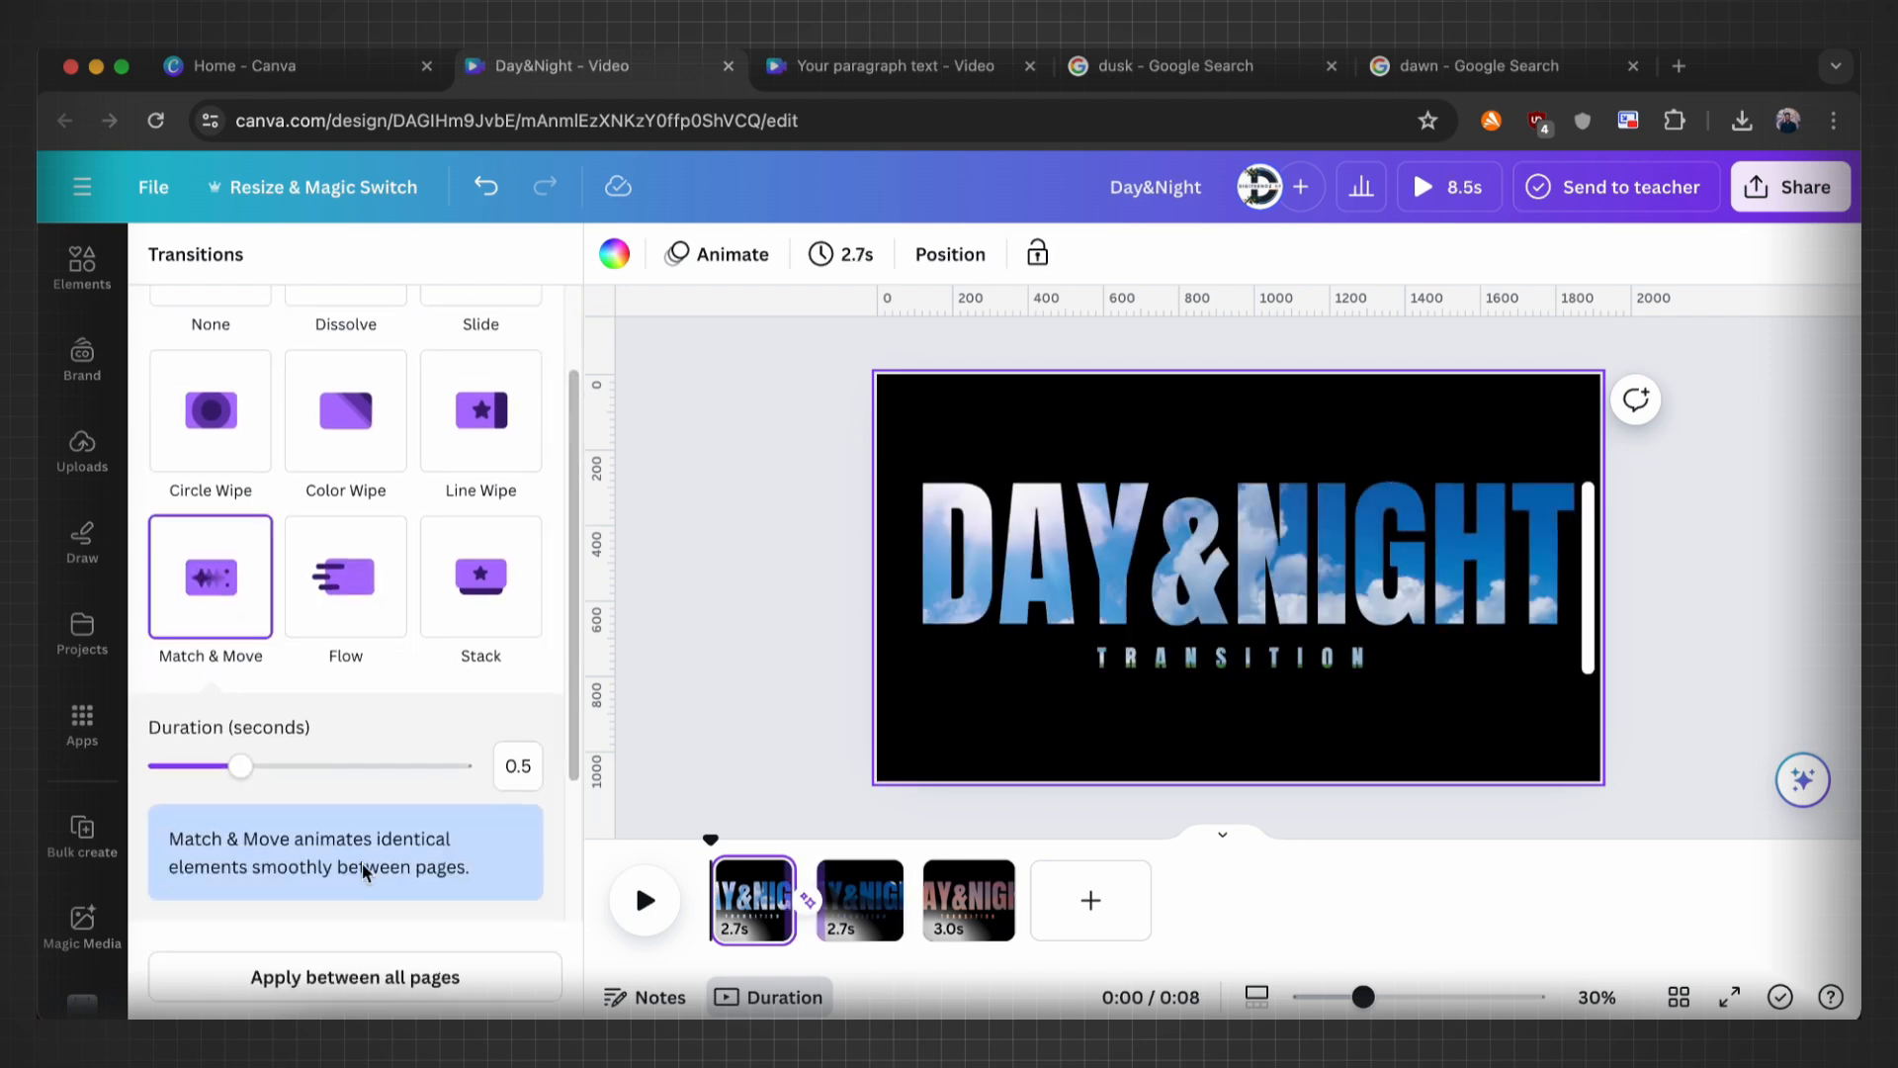
pyautogui.click(389, 977)
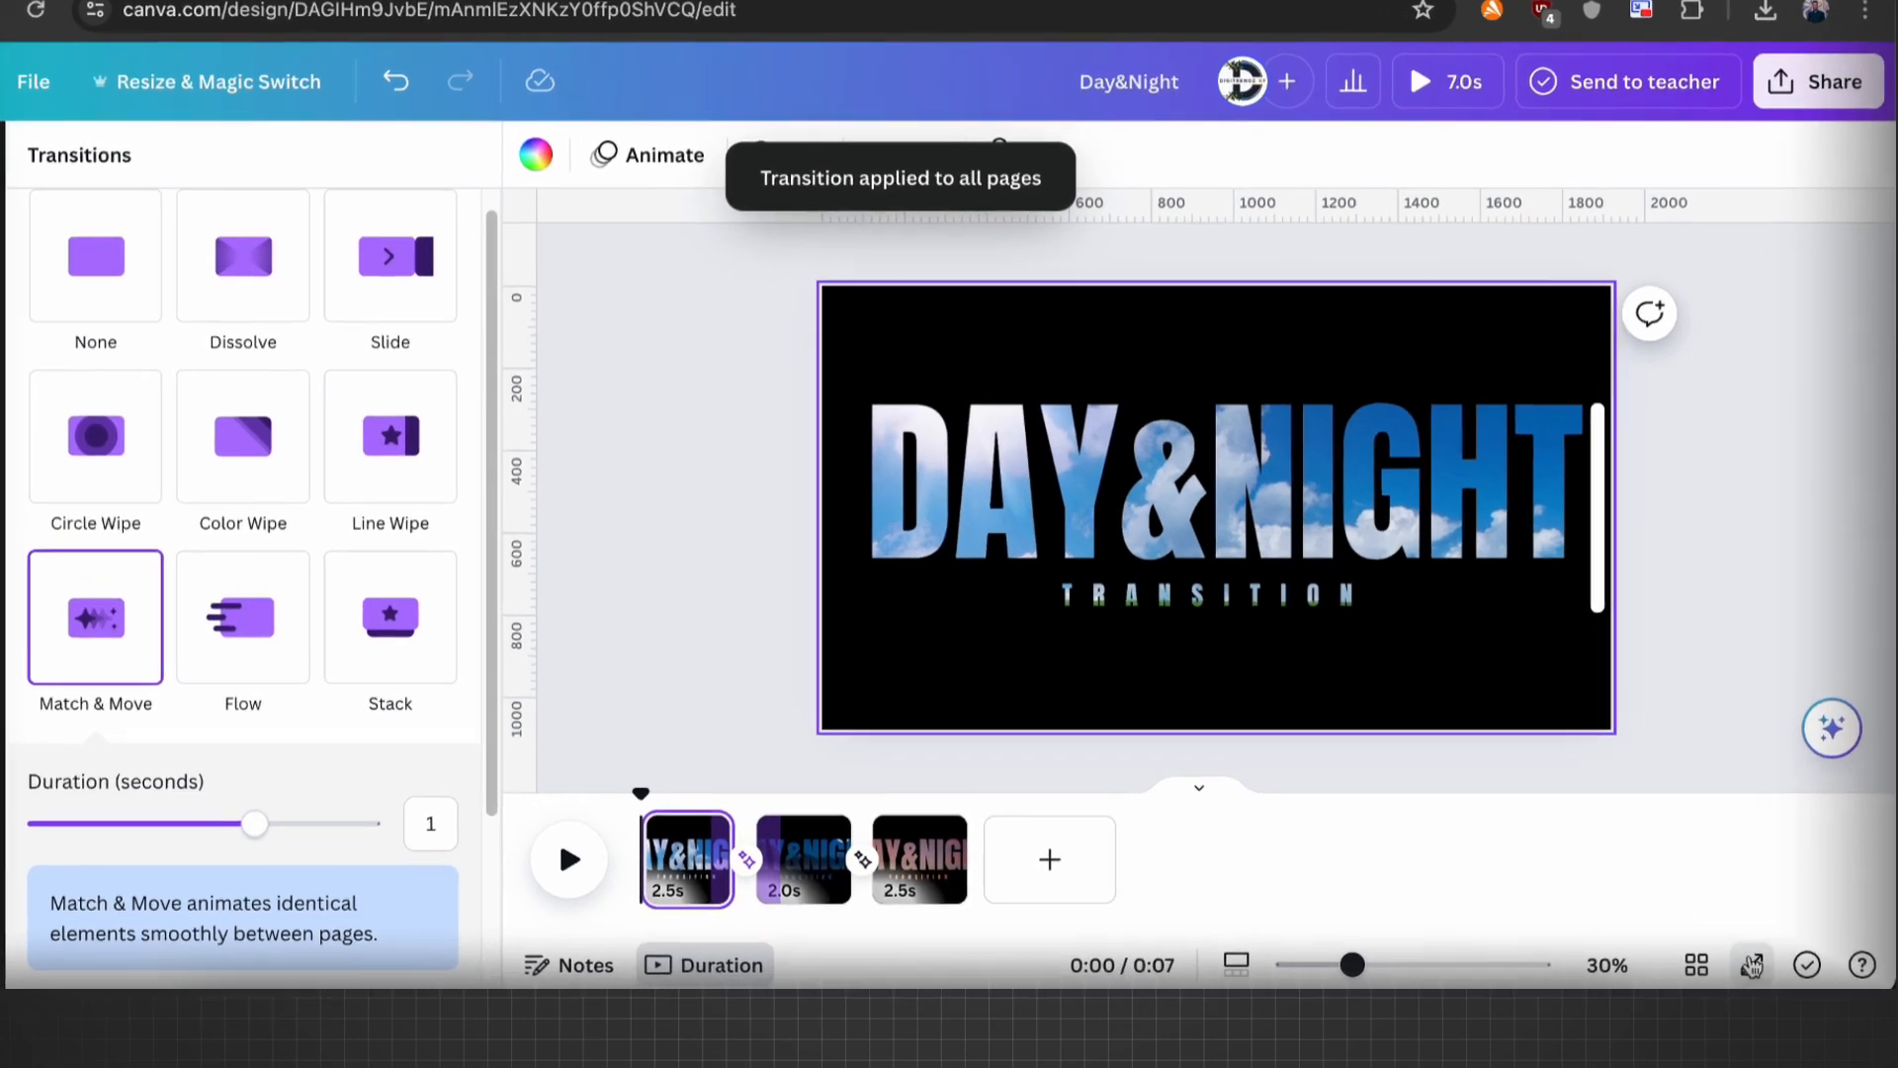
pyautogui.click(1733, 998)
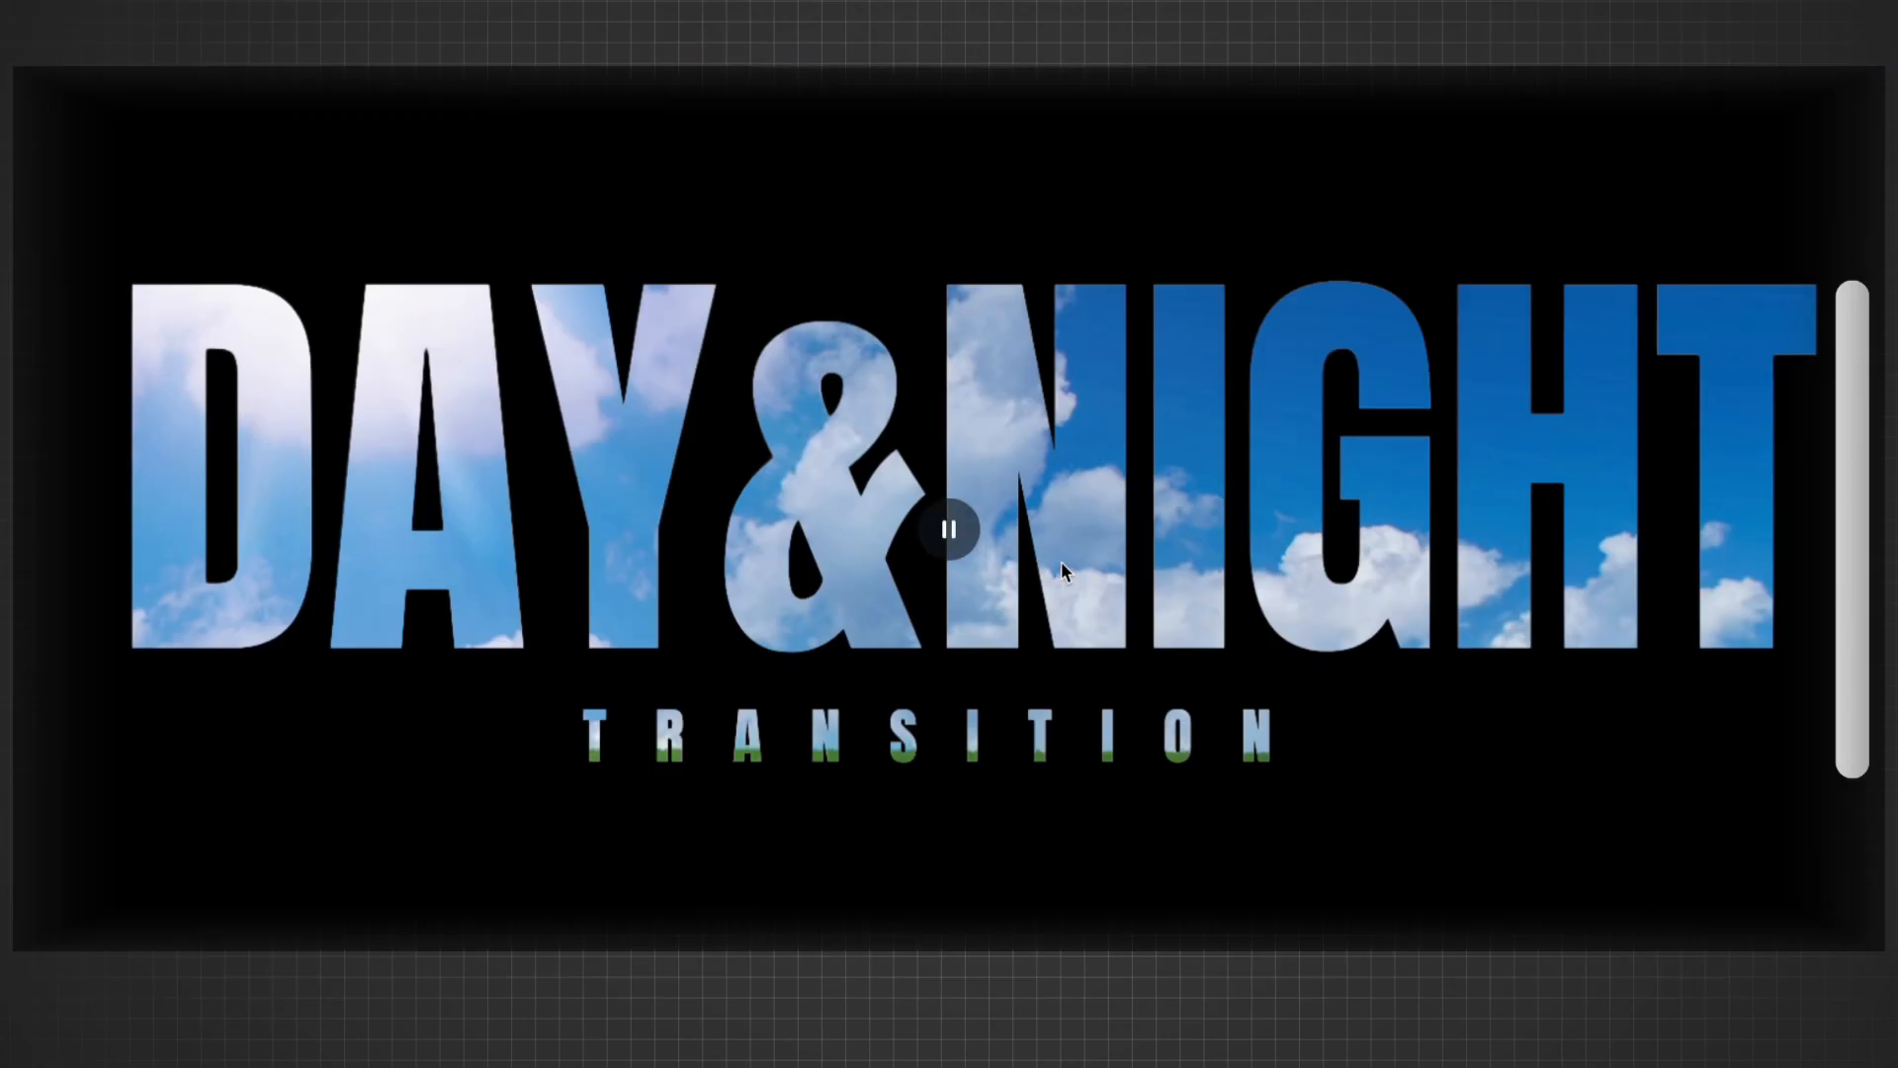